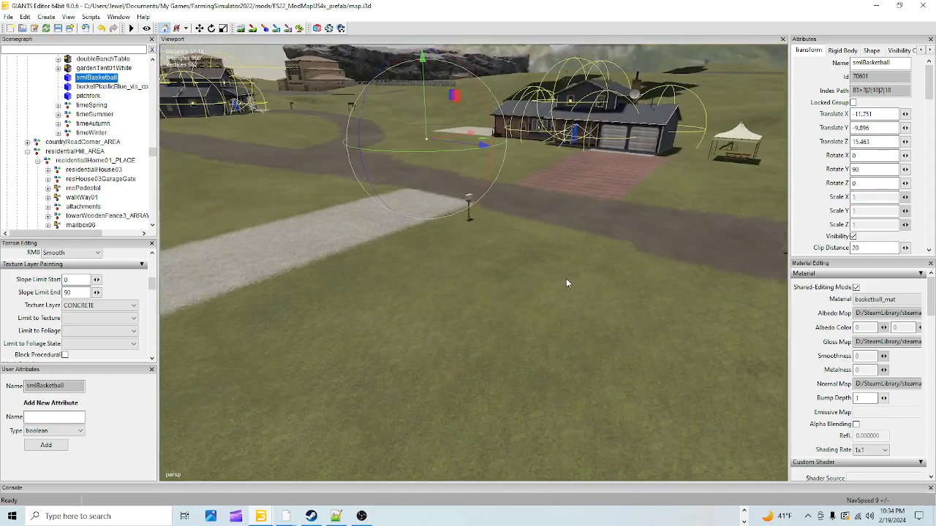
Step: Delete the whole fenceFourPlanks_ARRAY group under farmer05_SPOT, covering the plank fence on both sides of the dirt road
alt+drag(566, 278, 360, 275)
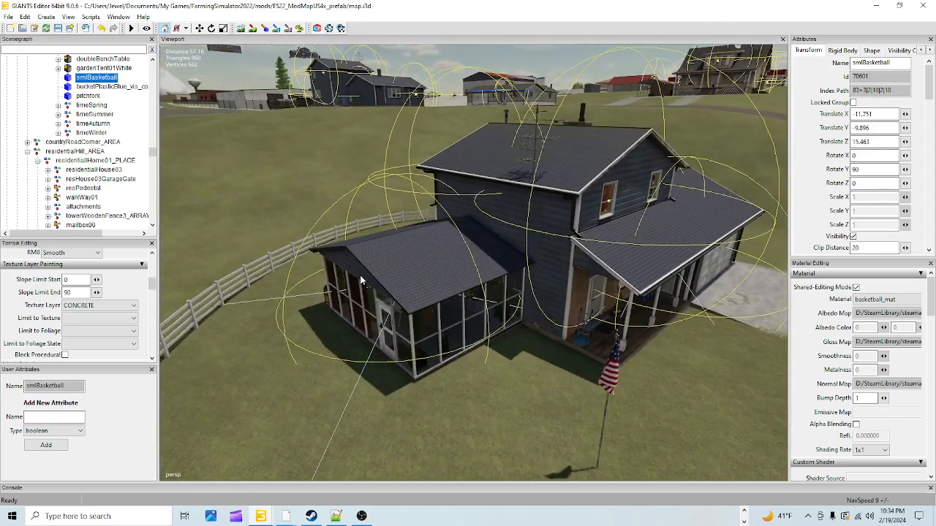
alt+drag(516, 249, 714, 221)
scroll(549, 285, up, 3)
alt+drag(522, 306, 391, 354)
scroll(472, 284, down, 3)
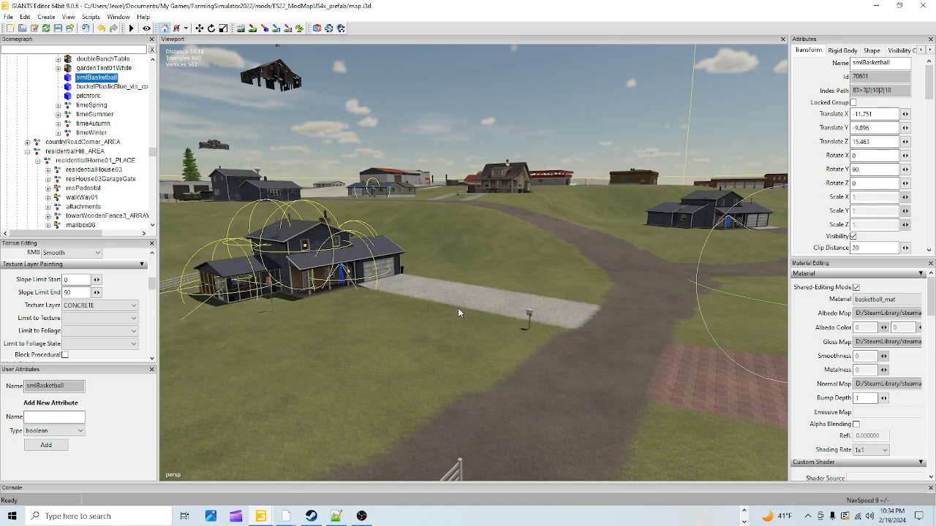
alt+drag(429, 298, 538, 323)
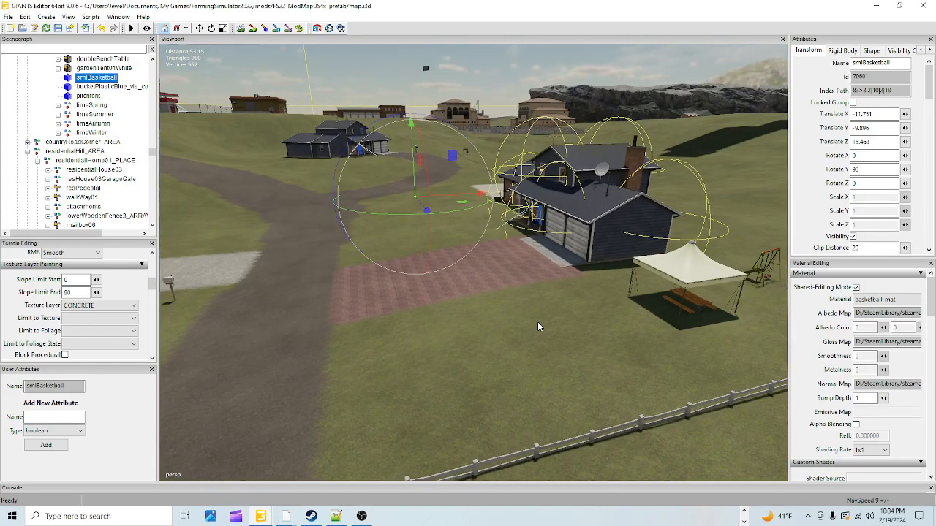
scroll(536, 321, down, 3)
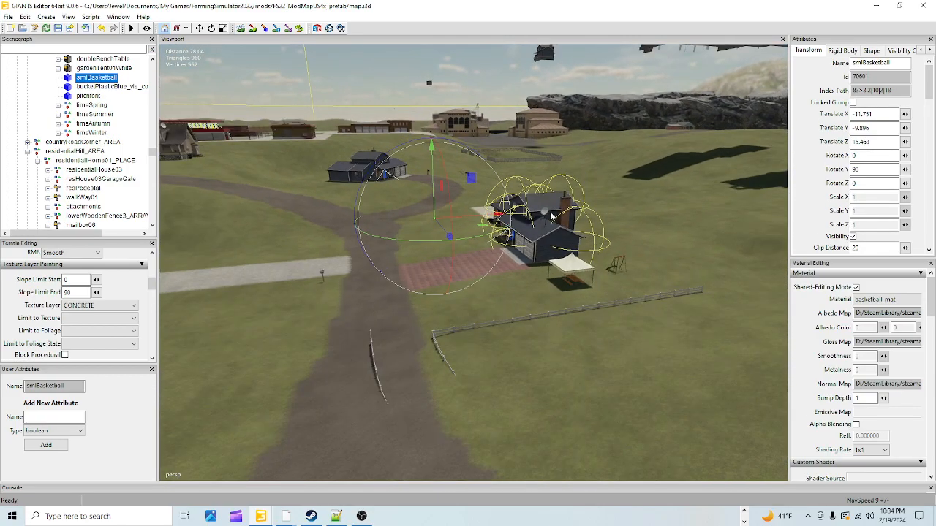
click(462, 331)
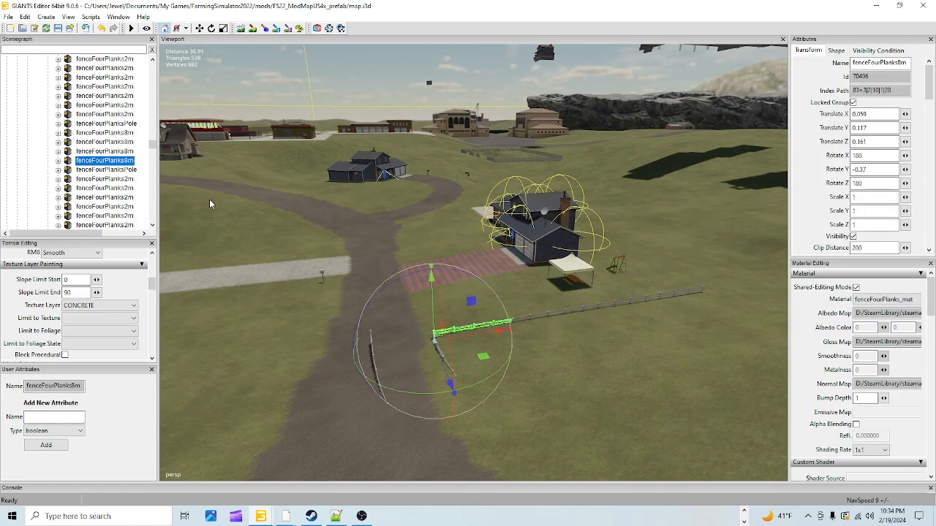
scroll(79, 135, up, 5)
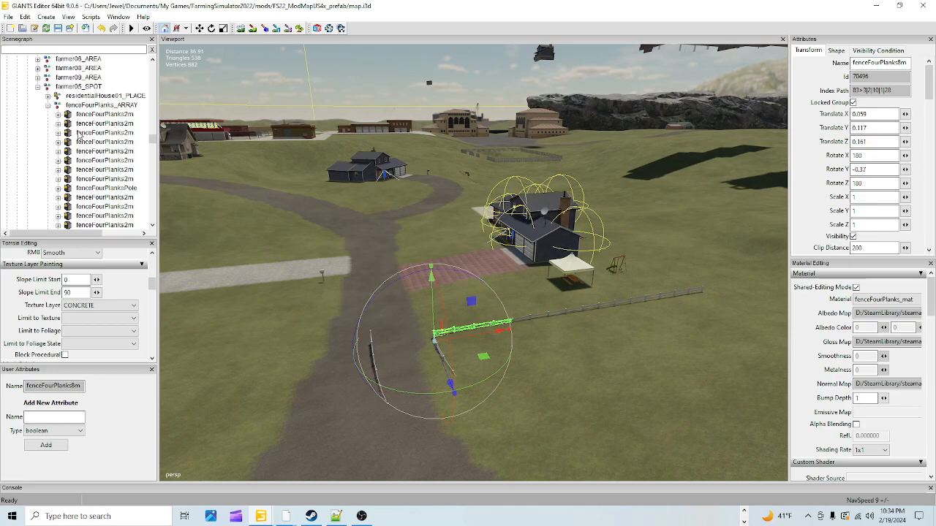
click(101, 105)
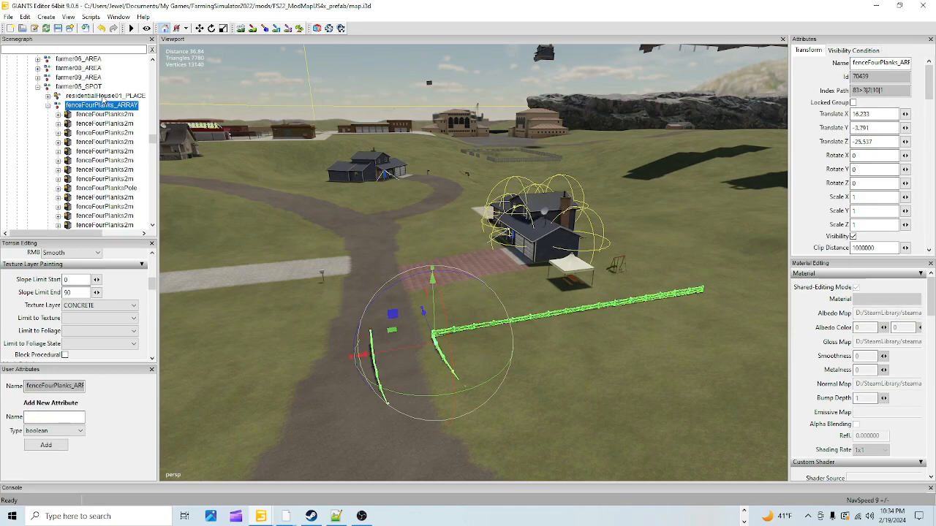
key(Delete)
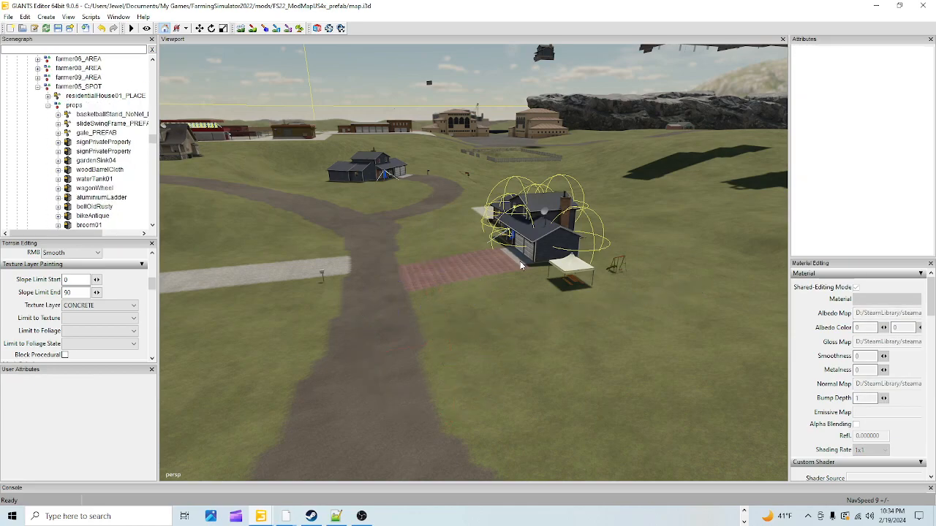
Step: Lower the smlBasketball object beside the brick house's concrete pad to Translate Y -10.054
alt+drag(511, 339, 487, 335)
alt+right_drag(487, 335, 546, 190)
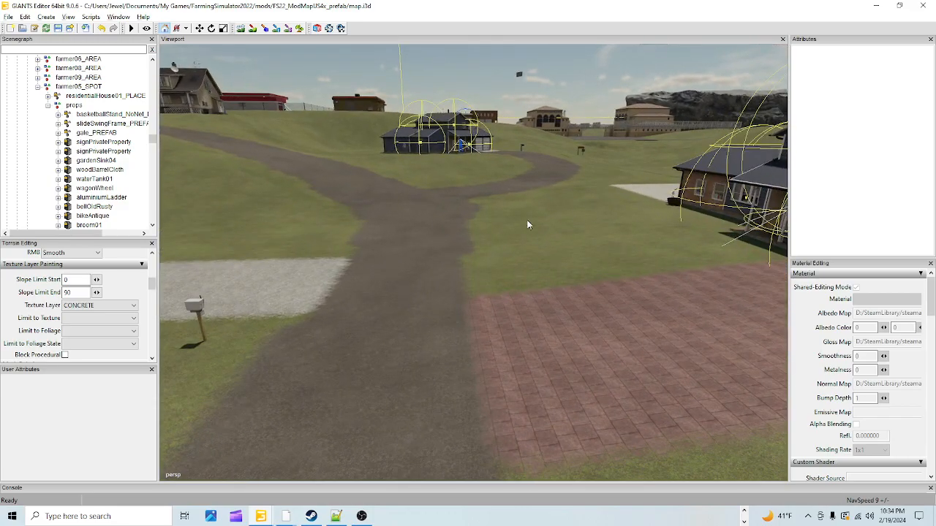
alt+drag(391, 339, 394, 309)
alt+right_drag(394, 309, 485, 152)
alt+drag(388, 271, 729, 234)
click(508, 251)
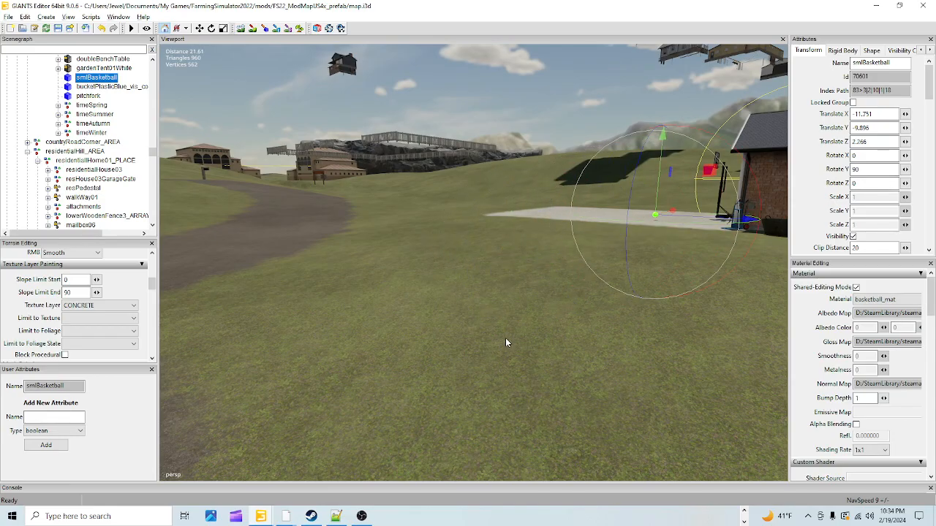
alt+right_drag(506, 338, 516, 324)
alt+drag(516, 324, 520, 324)
alt+right_drag(519, 324, 562, 236)
alt+drag(562, 236, 559, 307)
alt+right_drag(559, 307, 488, 356)
drag(465, 287, 463, 295)
alt+right_drag(445, 398, 406, 267)
drag(460, 258, 457, 254)
Step: Examine the porch, driveways, fences and surroundings of the houses on both sides of the dirt road
alt+right_drag(457, 254, 423, 290)
alt+right_drag(357, 326, 391, 292)
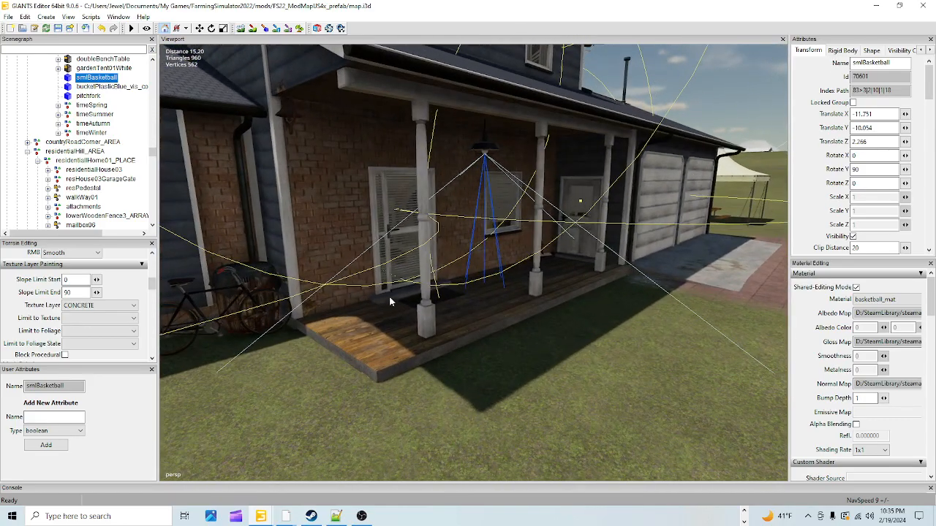
alt+drag(390, 292, 330, 342)
alt+right_drag(331, 342, 337, 375)
scroll(353, 305, down, 2)
alt+drag(404, 332, 443, 292)
alt+right_drag(443, 292, 531, 234)
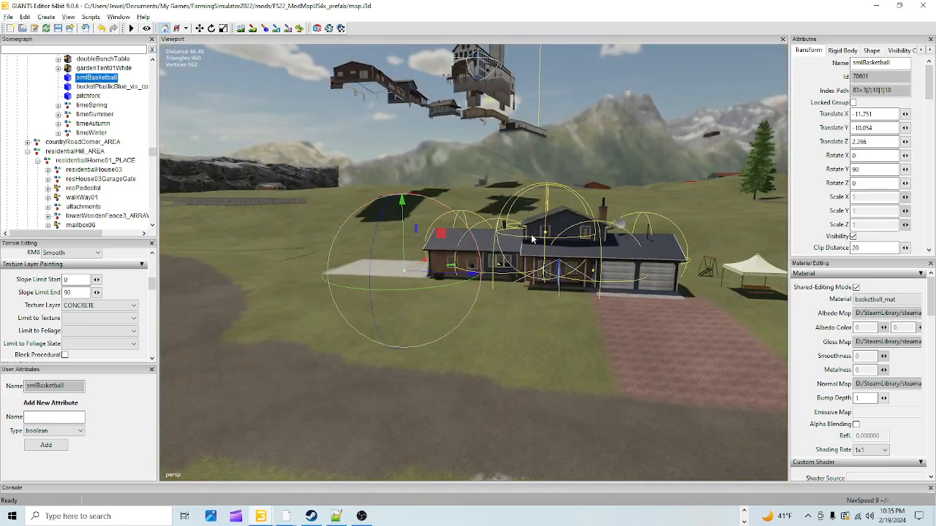
alt+drag(521, 306, 383, 340)
alt+right_drag(500, 218, 407, 372)
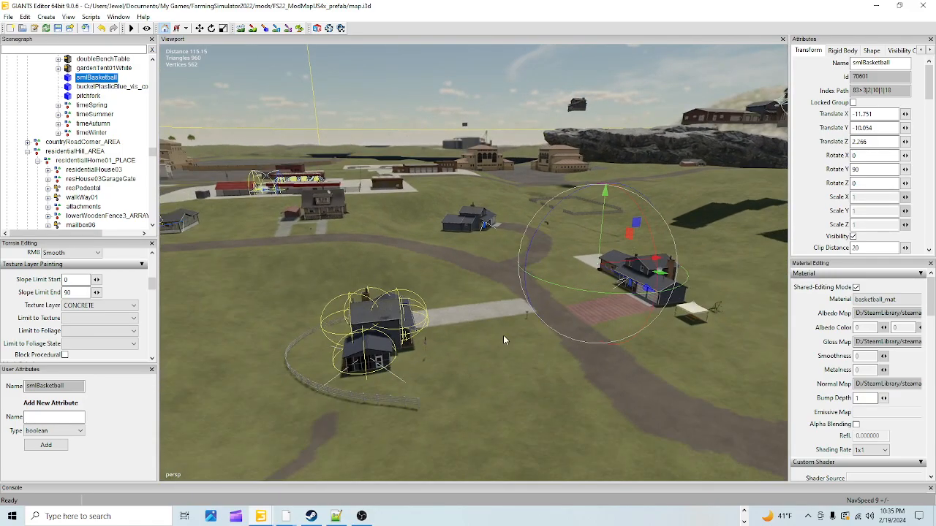
alt+drag(442, 334, 405, 351)
alt+right_drag(443, 363, 520, 287)
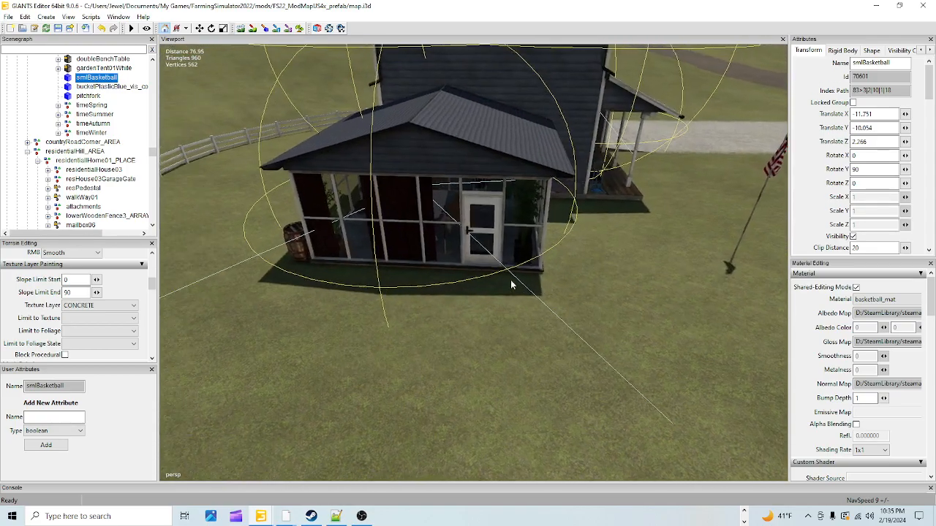
alt+drag(520, 288, 495, 258)
alt+drag(544, 288, 573, 356)
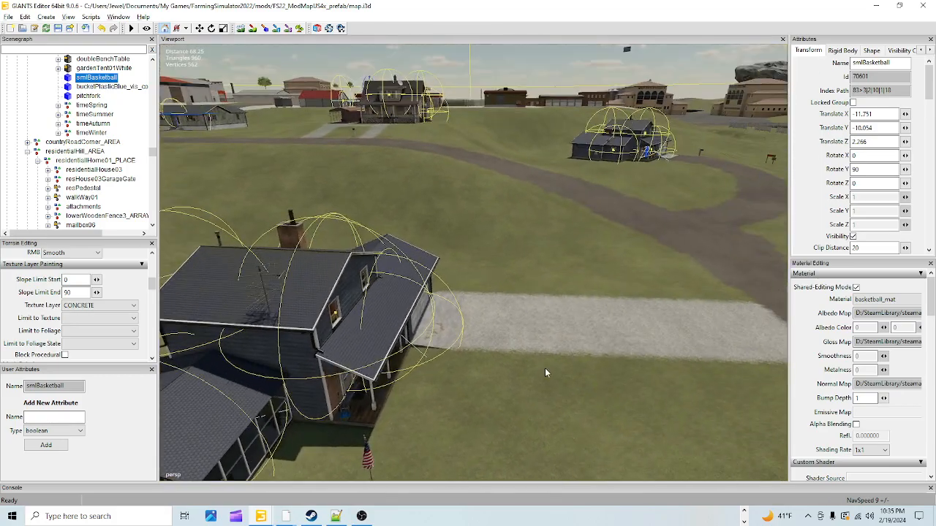
alt+right_drag(573, 356, 620, 227)
alt+drag(620, 227, 422, 228)
alt+right_drag(422, 227, 377, 352)
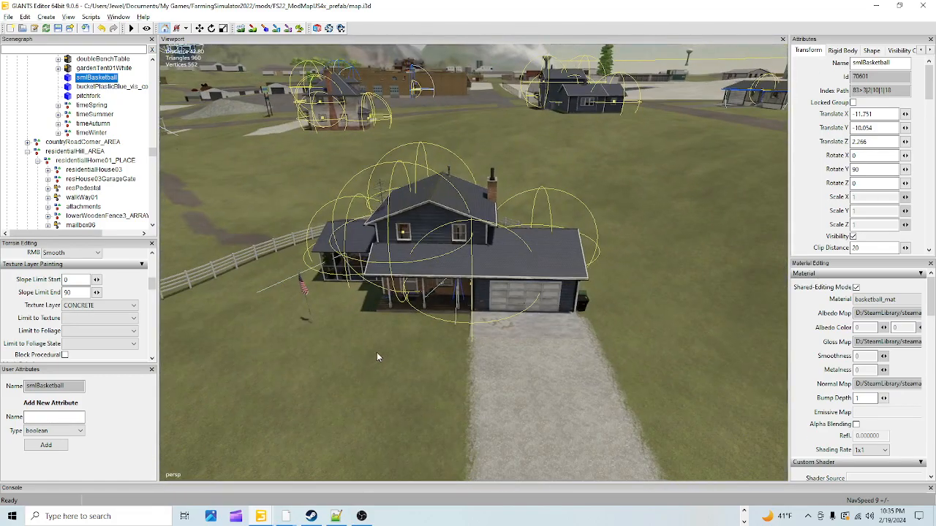
Step: Duplicate the entire residentialHome11_SPOT group containing the house with the veranda and fence
click(426, 257)
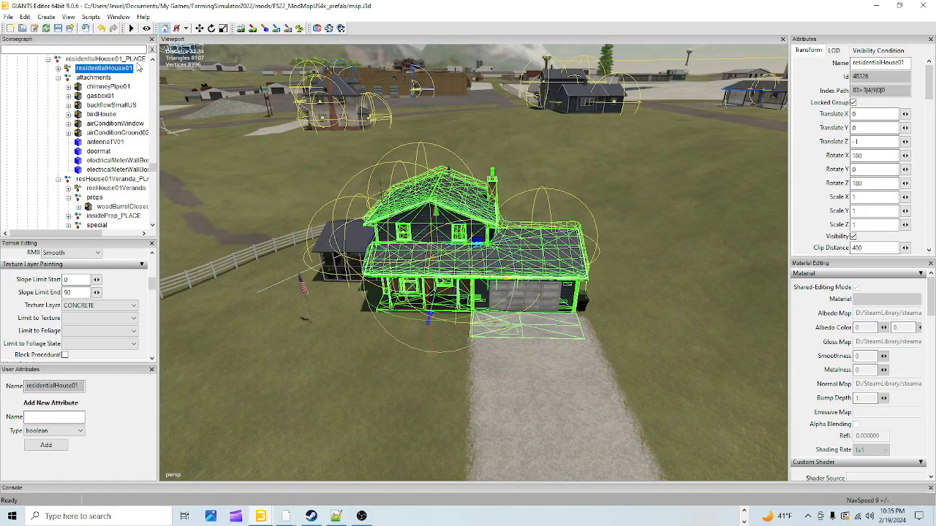
alt+drag(436, 212, 443, 265)
alt+right_drag(443, 266, 399, 386)
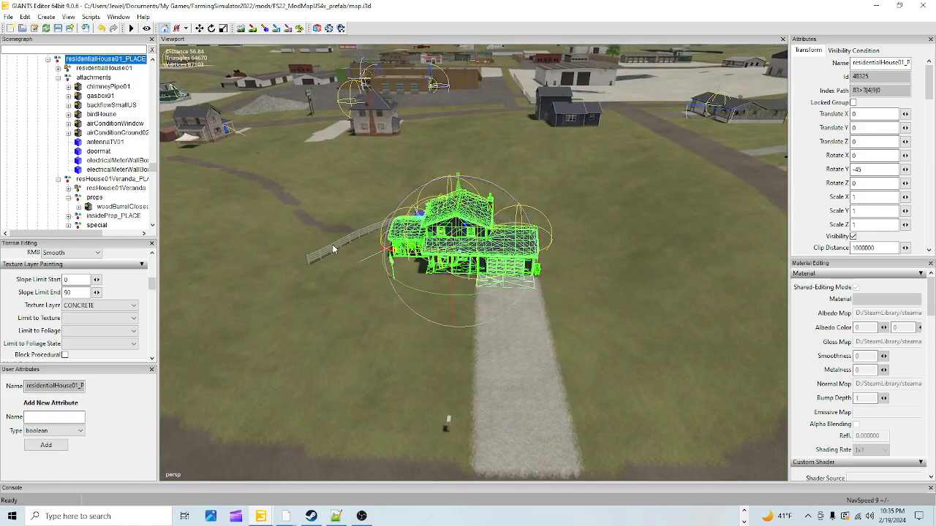
scroll(105, 108, up, 1)
scroll(106, 108, up, 1)
click(103, 105)
alt+drag(447, 269, 417, 234)
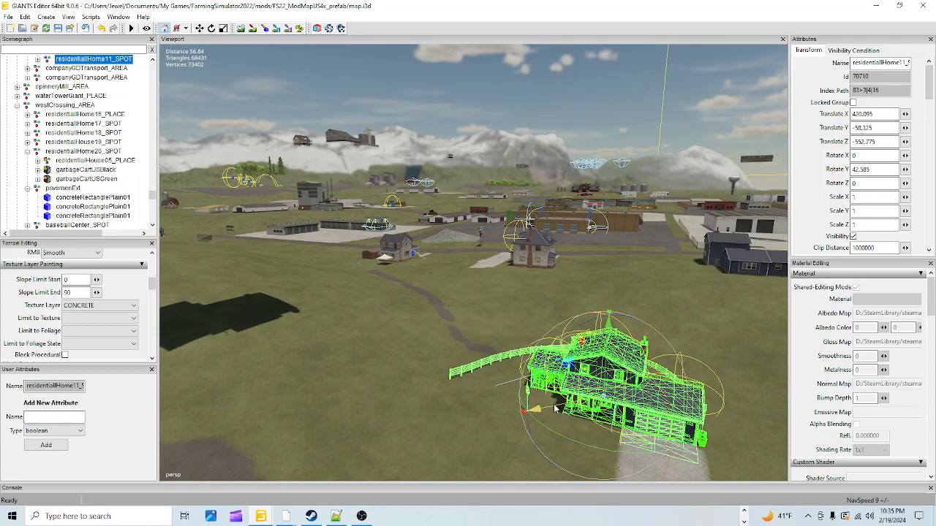
Step: Move the duplicated residentialHome11_SPOT away from the original house to Translate 519.364, -44.014, -644.01
drag(558, 406, 179, 431)
alt+drag(547, 332, 465, 342)
drag(590, 237, 608, 116)
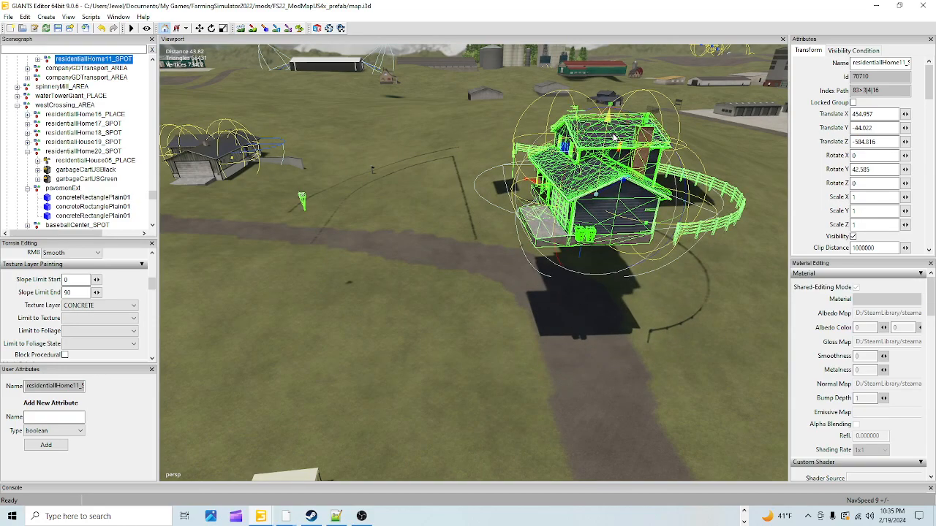
drag(530, 182, 263, 193)
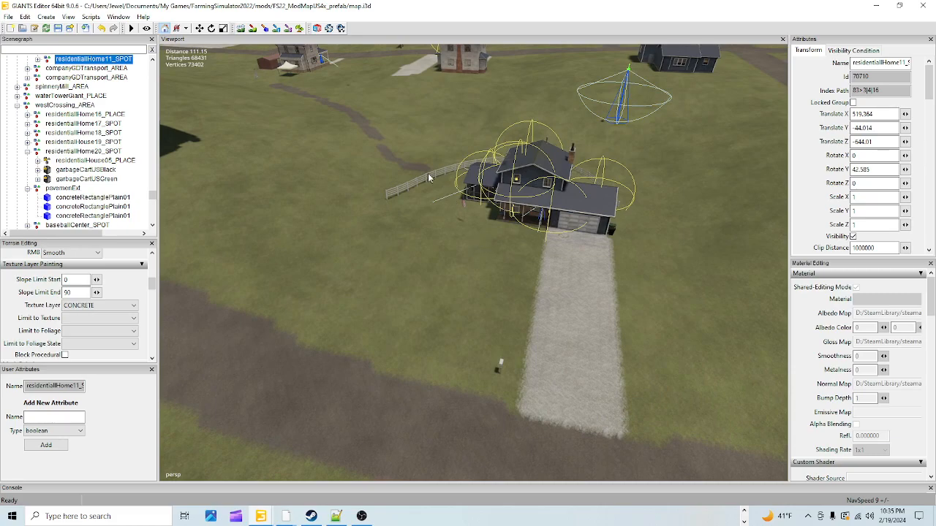
Step: Delete the fenceFourPlanks_ARRAY group that curves behind the original residentialHome11_SPOT house
click(428, 175)
click(427, 177)
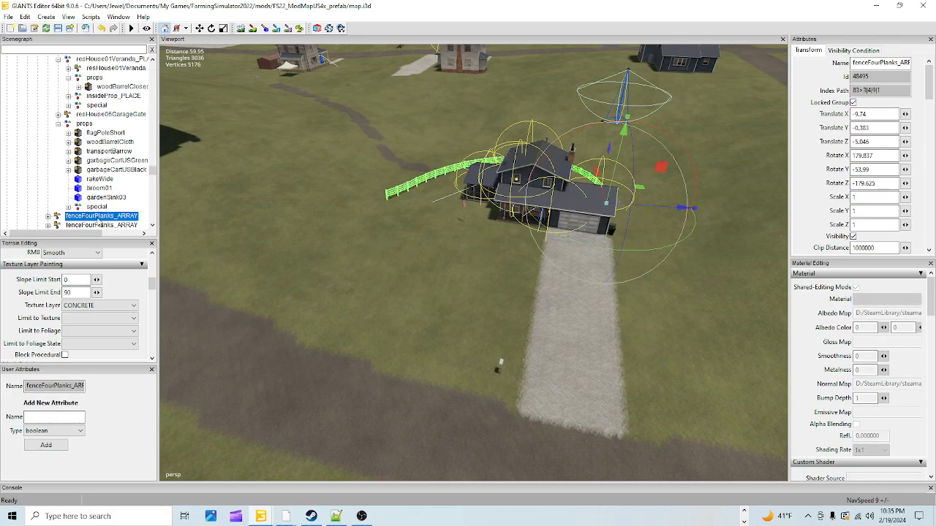
scroll(98, 222, up, 1)
click(96, 216)
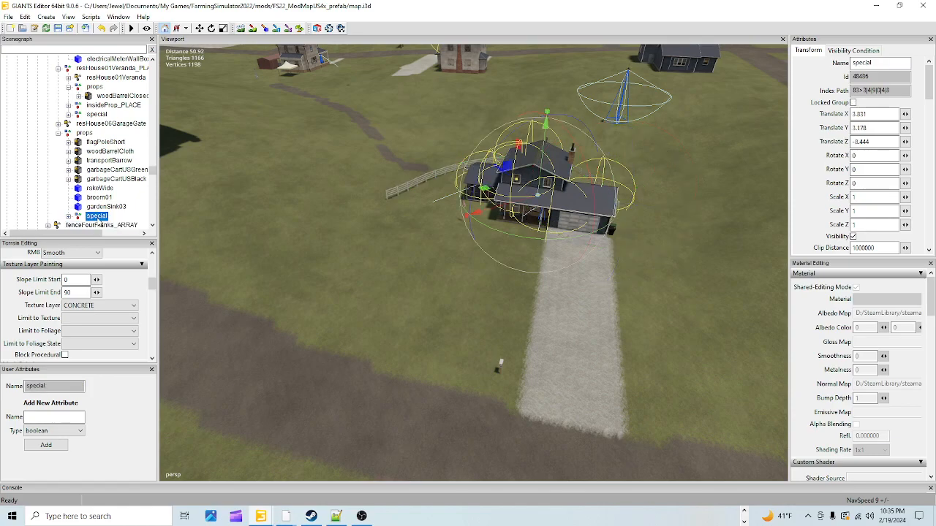
click(96, 226)
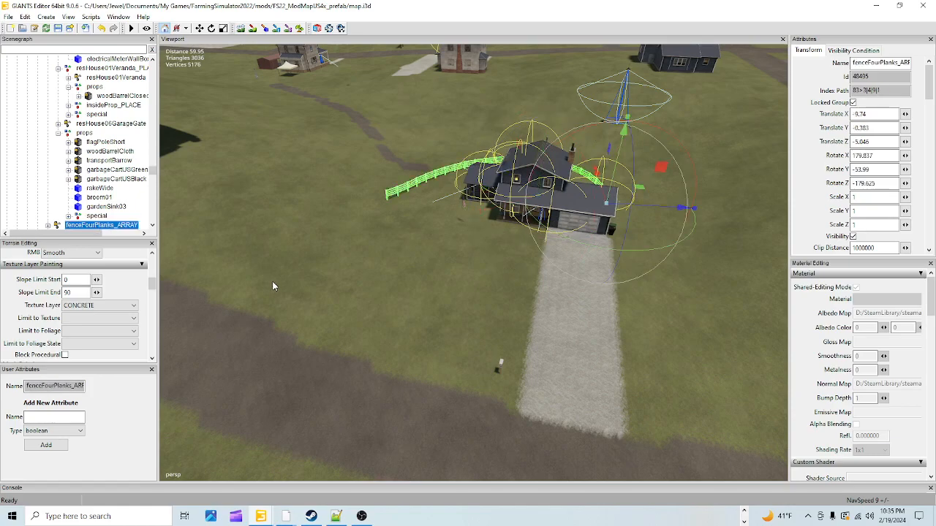
key(Delete)
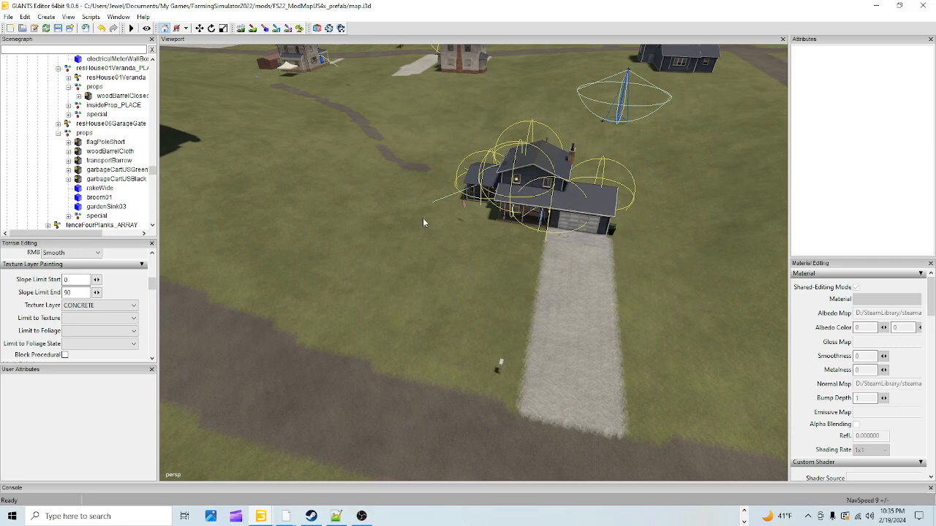
Step: Smooth the terrain of the dirt road between the two driveways and paint its edges with the DIRT texture layer
right_drag(346, 421, 399, 431)
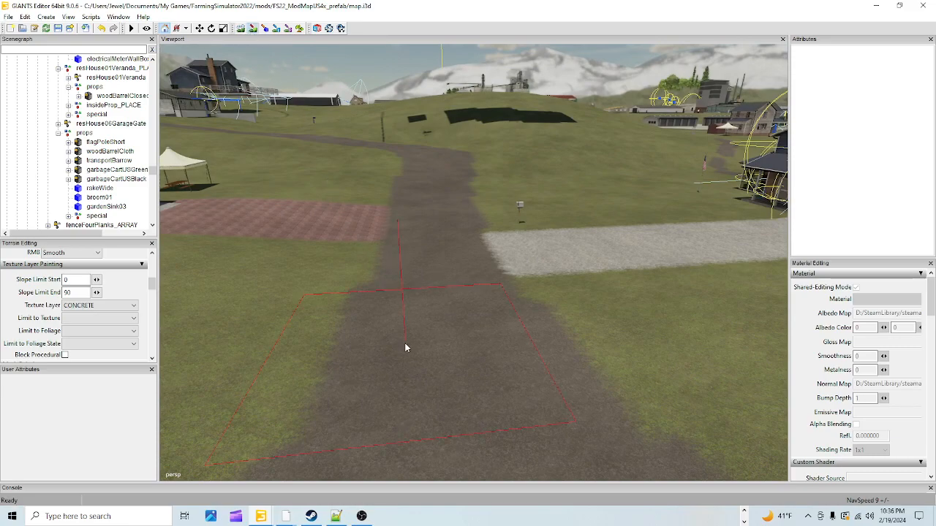
shift+scroll(441, 344, down, 3)
ctrl+scroll(444, 345, down, 1)
mouse_move(464, 318)
mouse_down()
mouse_move(435, 191)
mouse_move(504, 390)
mouse_move(485, 393)
mouse_move(444, 338)
mouse_up()
mouse_move(423, 263)
mouse_down()
mouse_move(418, 272)
mouse_move(420, 184)
mouse_move(399, 146)
mouse_move(416, 163)
mouse_up()
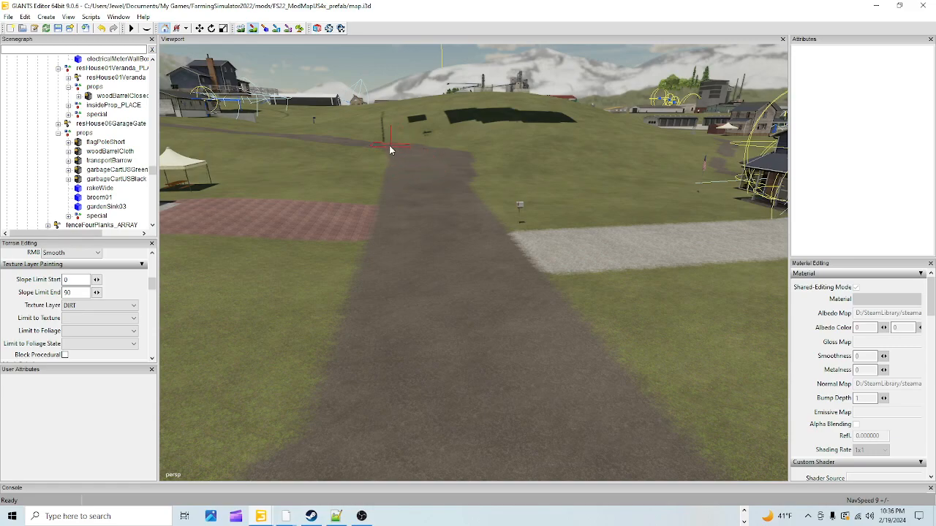
click(255, 28)
Step: Select the props group under farmer05_SPOT and look beneath the terrain for its gate and sign objects
scroll(418, 339, up, 5)
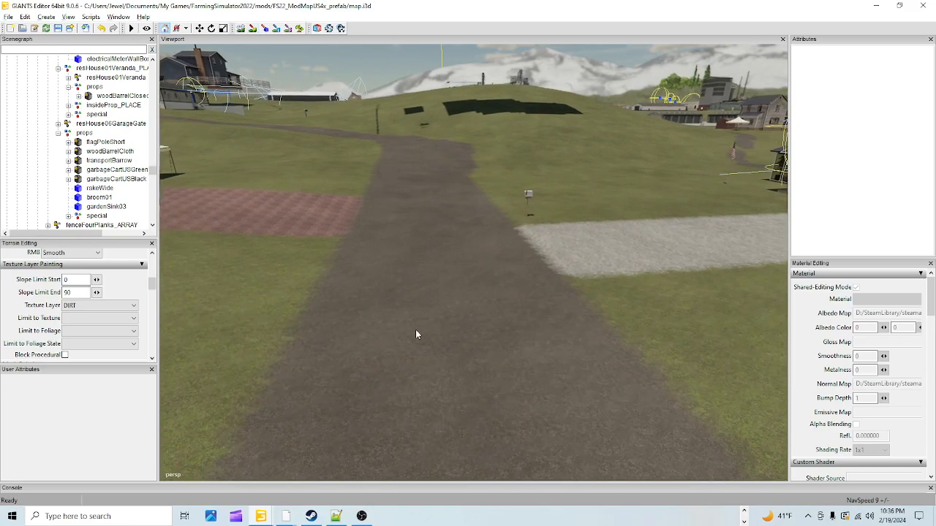
alt+drag(440, 365, 421, 395)
alt+middle_drag(421, 400, 628, 224)
alt+drag(627, 224, 388, 323)
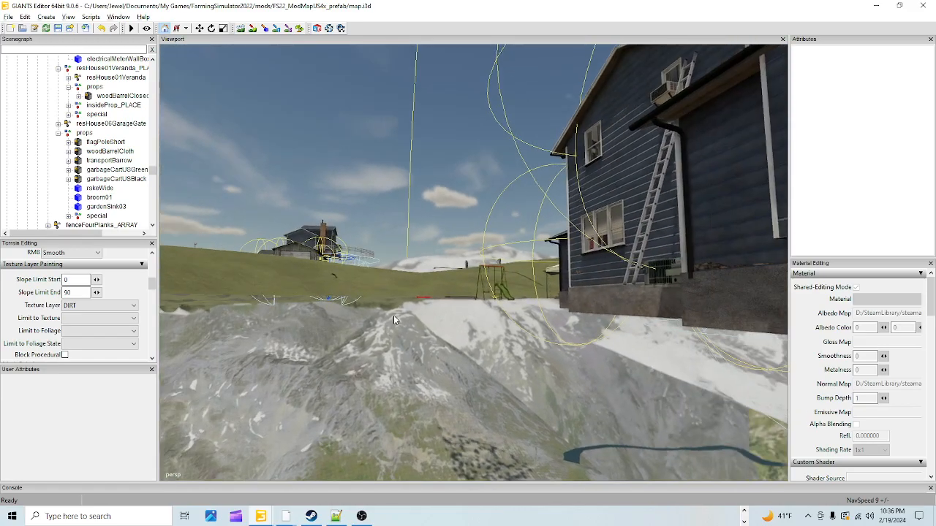
scroll(502, 279, up, 4)
alt+drag(502, 278, 325, 286)
alt+right_drag(326, 285, 240, 373)
mouse_move(365, 349)
alt+mouse_down()
mouse_move(407, 353)
mouse_move(379, 349)
alt+mouse_up()
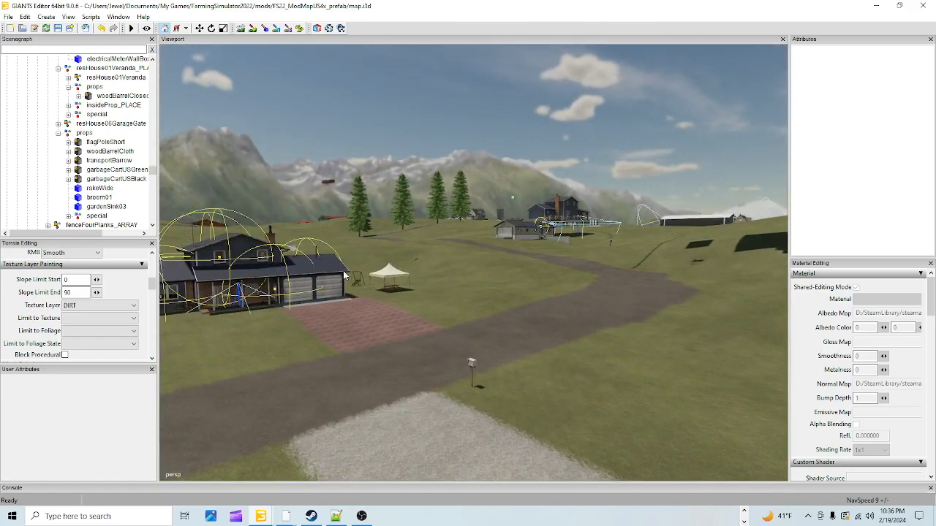
scroll(338, 275, up, 5)
click(74, 96)
alt+drag(512, 278, 561, 299)
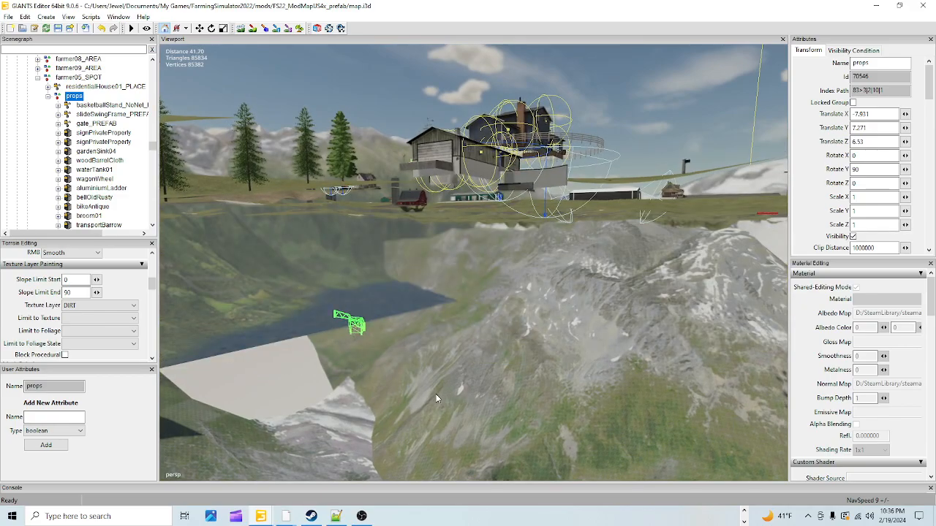
scroll(435, 393, up, 3)
alt+drag(562, 269, 410, 318)
scroll(410, 317, up, 3)
alt+drag(505, 334, 414, 345)
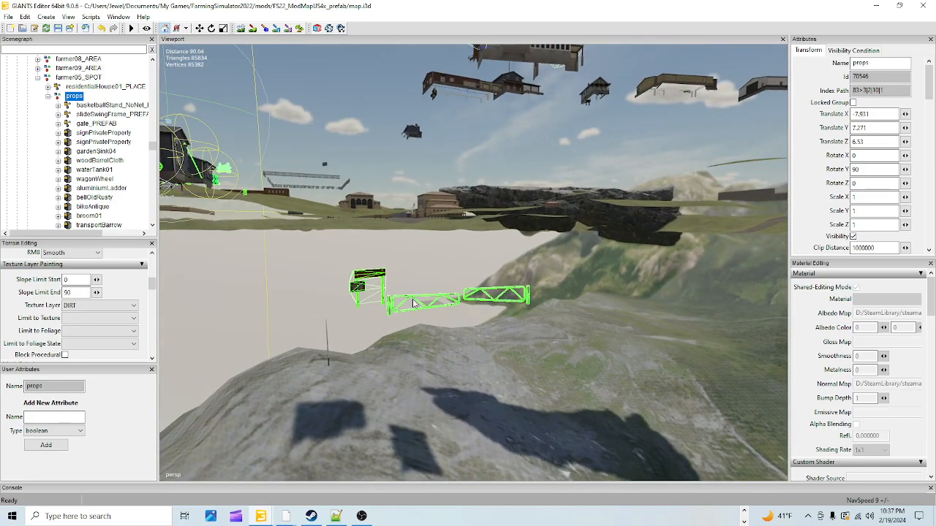
Step: Raise gate_PREFAB and the first signPrivateProperty under farmer05_SPOT props from beneath the terrain to about Translate Y -10.6 and -10.7
click(410, 306)
click(370, 285)
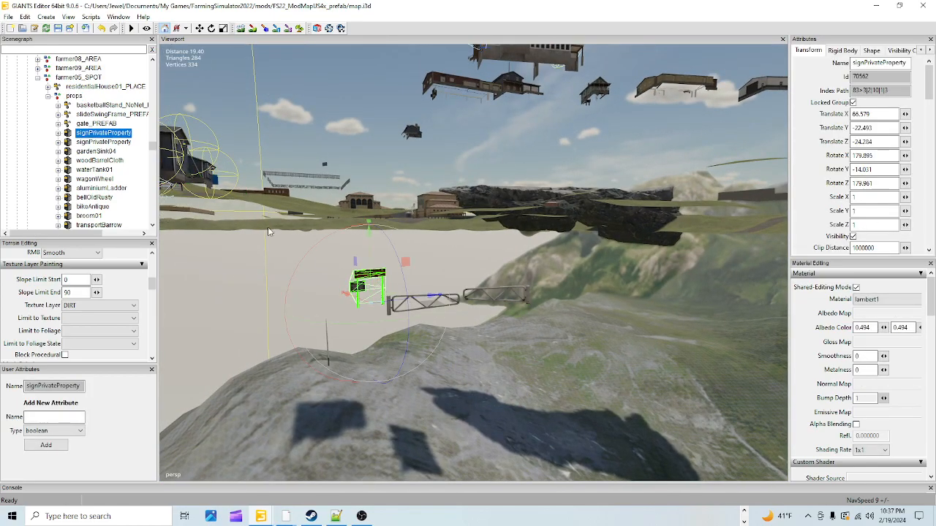
click(109, 124)
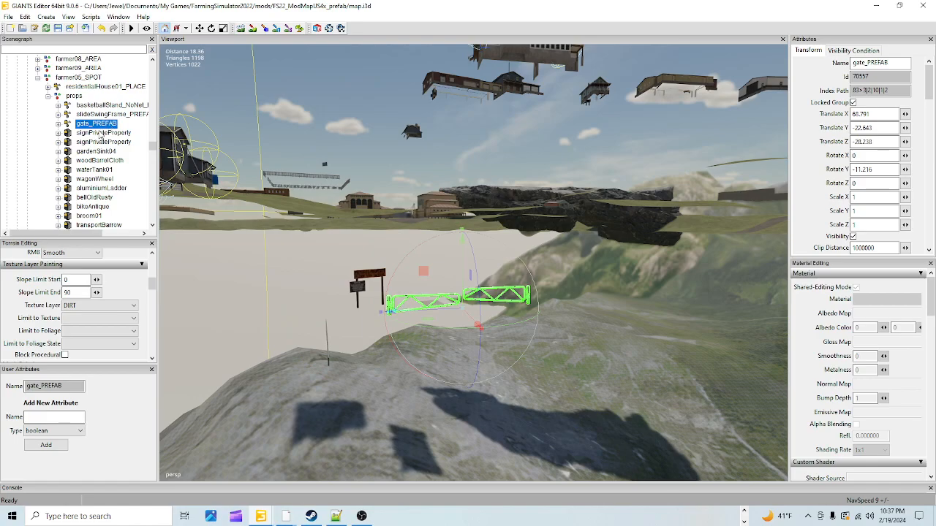
click(100, 134)
click(107, 115)
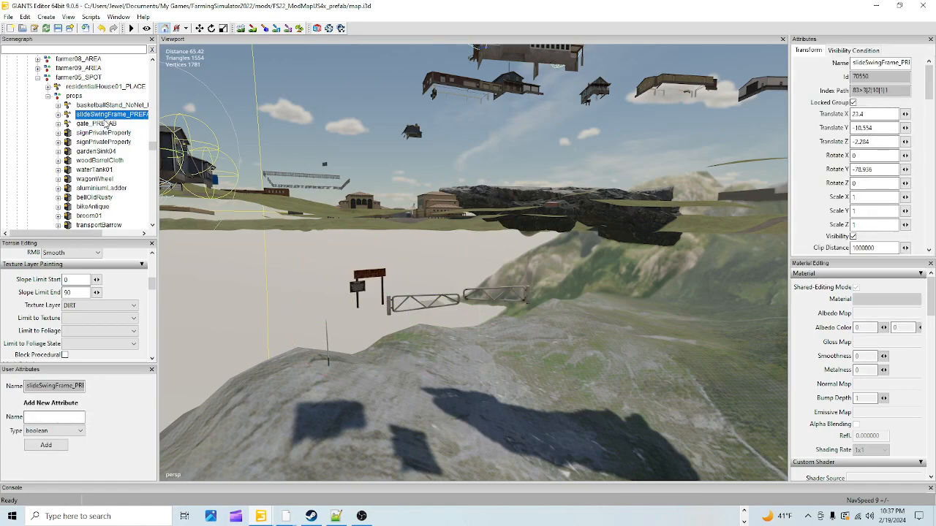
click(102, 135)
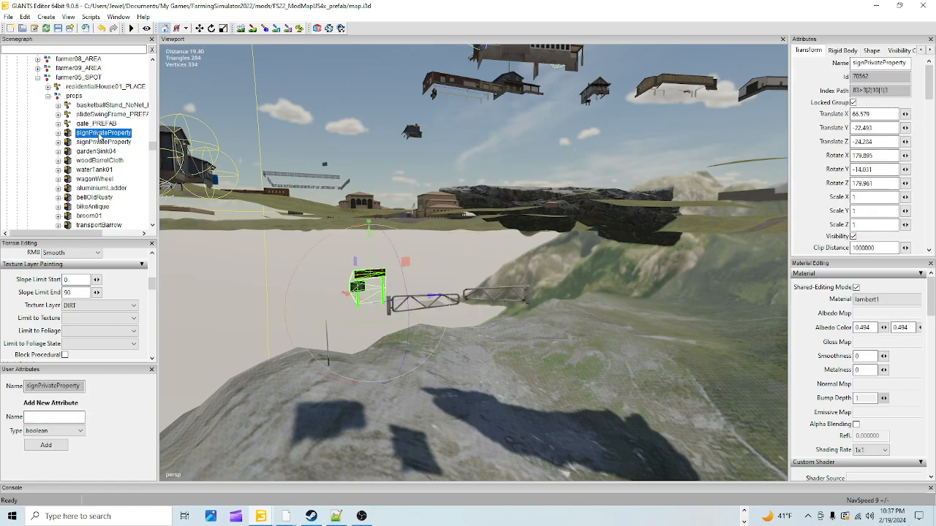
click(106, 124)
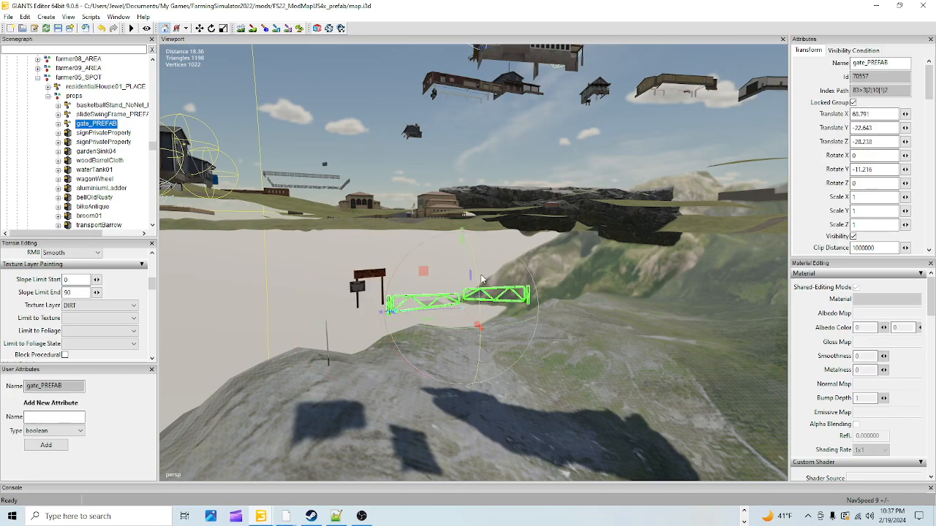
drag(462, 277, 480, 4)
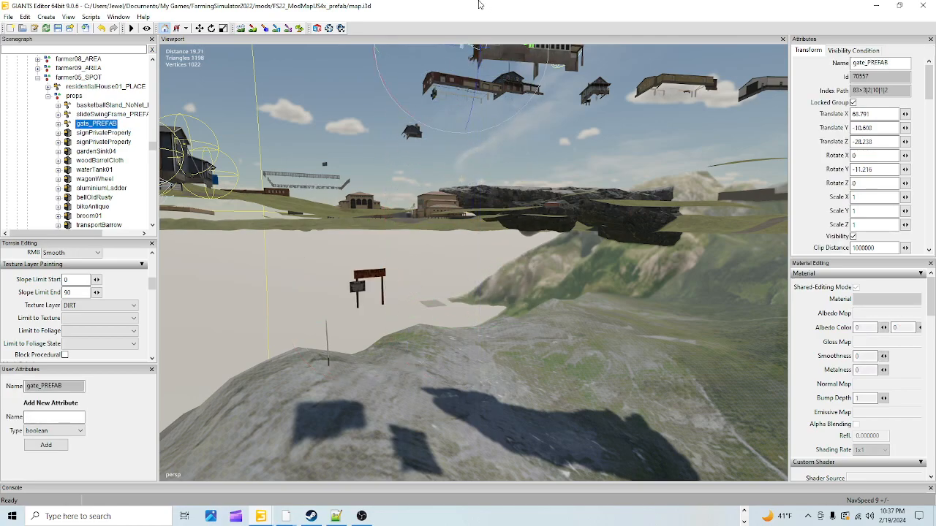
click(98, 133)
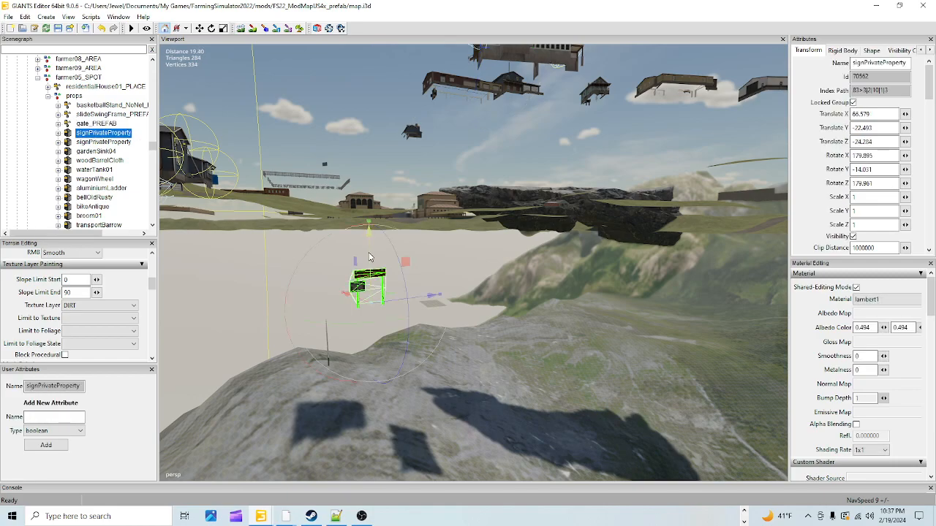
drag(369, 257, 372, 22)
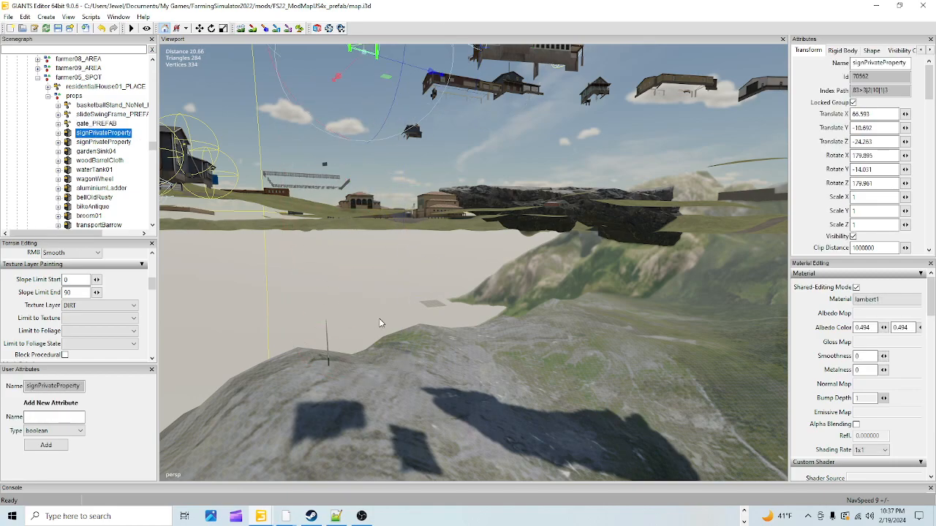
click(328, 343)
click(329, 346)
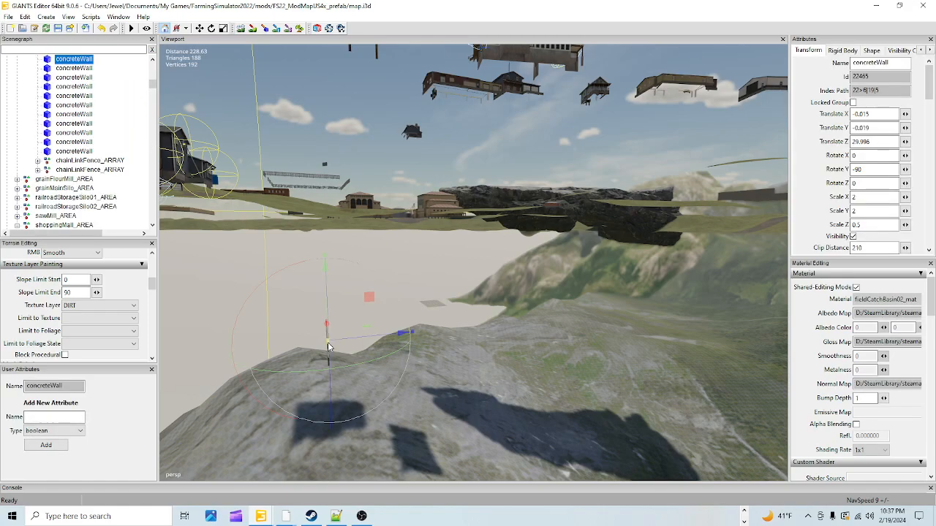
scroll(55, 150, up, 2)
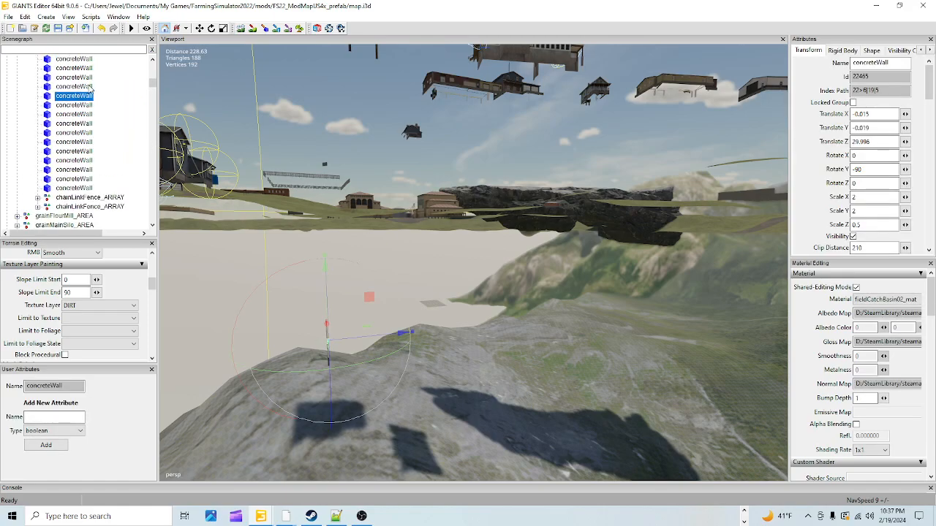
alt+drag(462, 412, 476, 298)
alt+right_drag(475, 298, 643, 73)
alt+right_drag(515, 278, 518, 349)
alt+drag(519, 350, 438, 340)
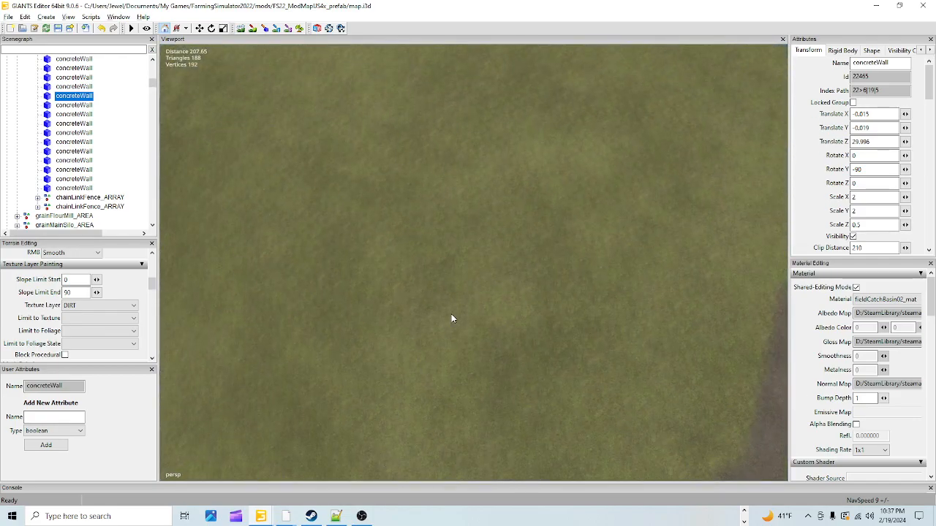
alt+right_drag(438, 340, 401, 391)
alt+drag(401, 390, 437, 416)
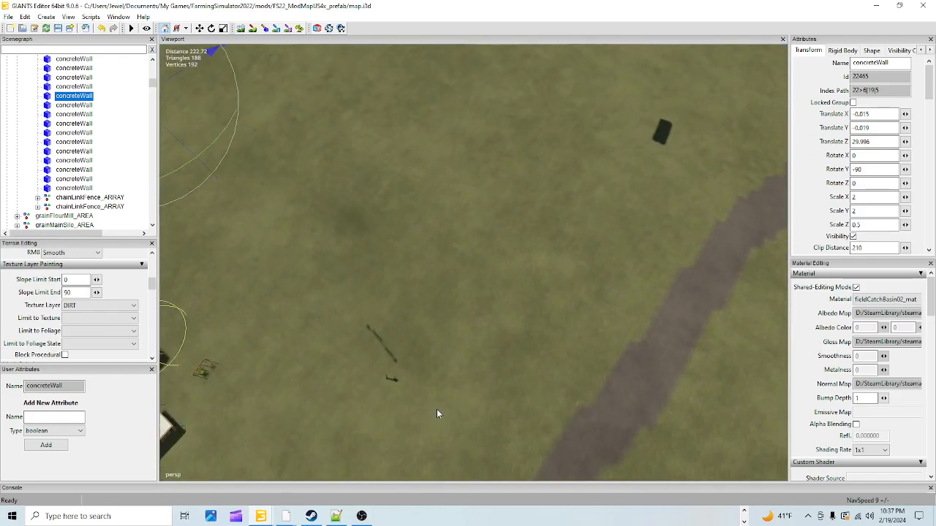
alt+right_drag(437, 411, 644, 65)
alt+drag(488, 321, 433, 195)
alt+right_drag(433, 195, 481, 150)
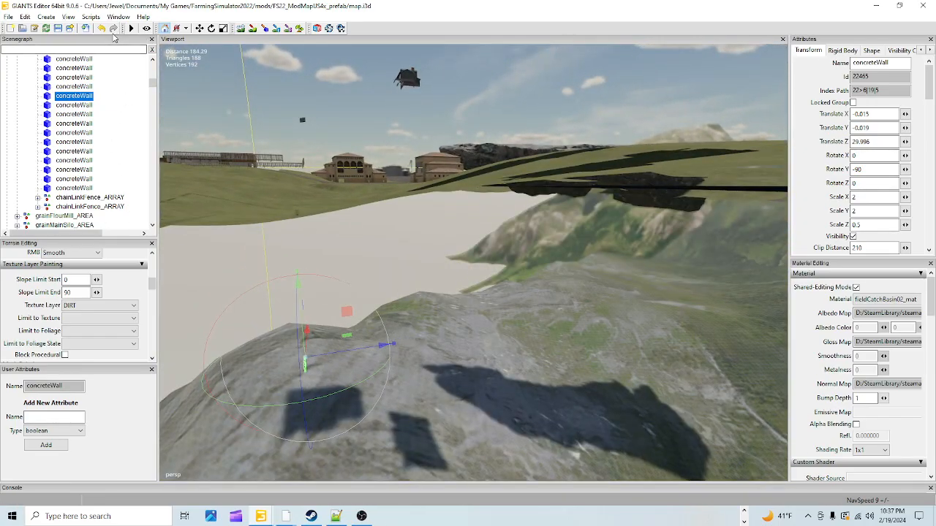
click(105, 30)
alt+drag(239, 242, 328, 312)
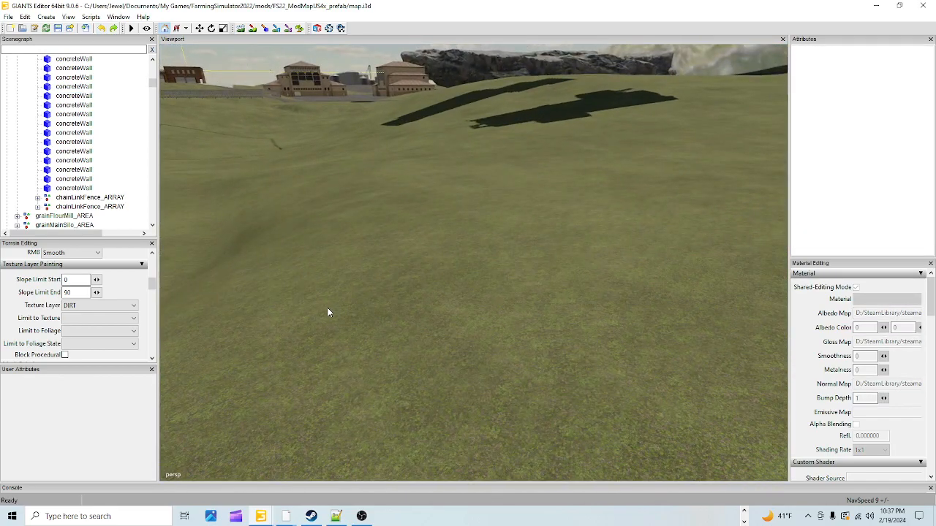
click(102, 29)
Step: Raise the first signPrivateProperty above the terrain at the dirt road to Translate Y -2.821
alt+drag(363, 261, 344, 276)
scroll(335, 266, down, 10)
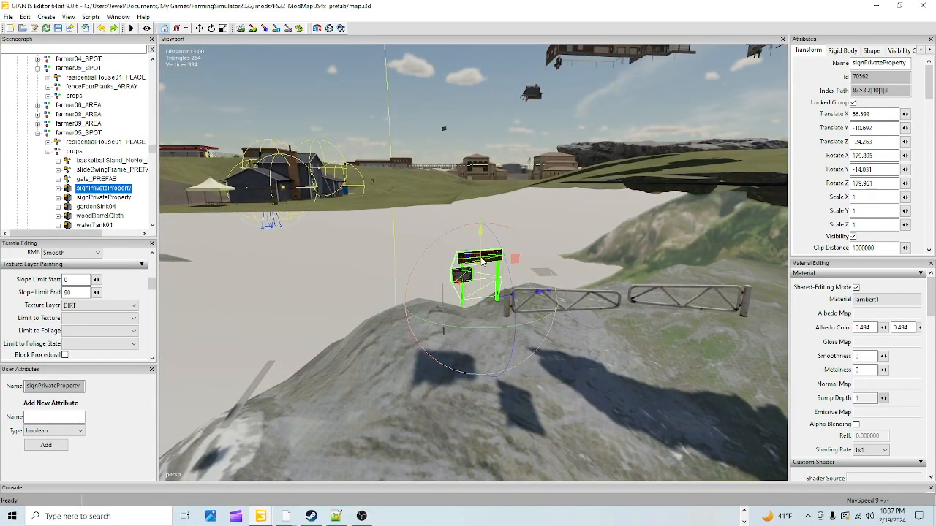
drag(480, 231, 476, 5)
alt+drag(516, 124, 584, 352)
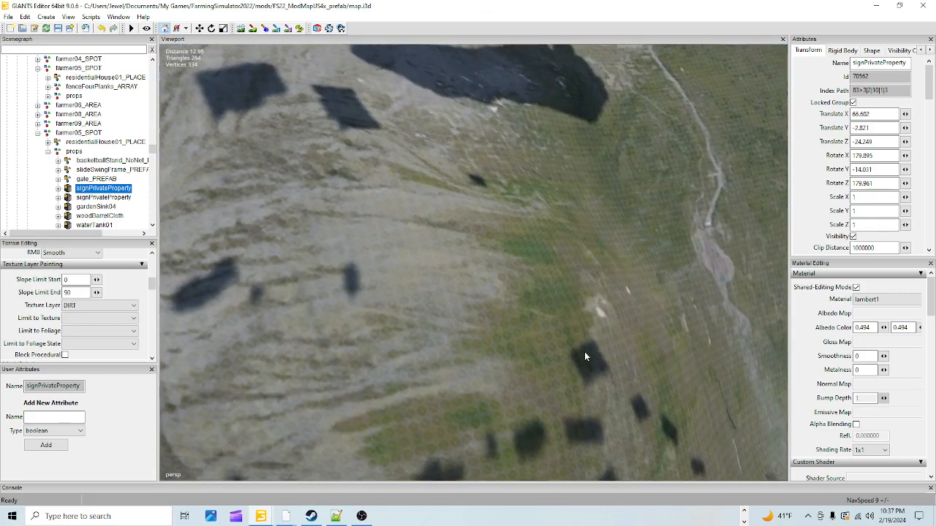
scroll(584, 353, down, 5)
alt+drag(507, 390, 445, 278)
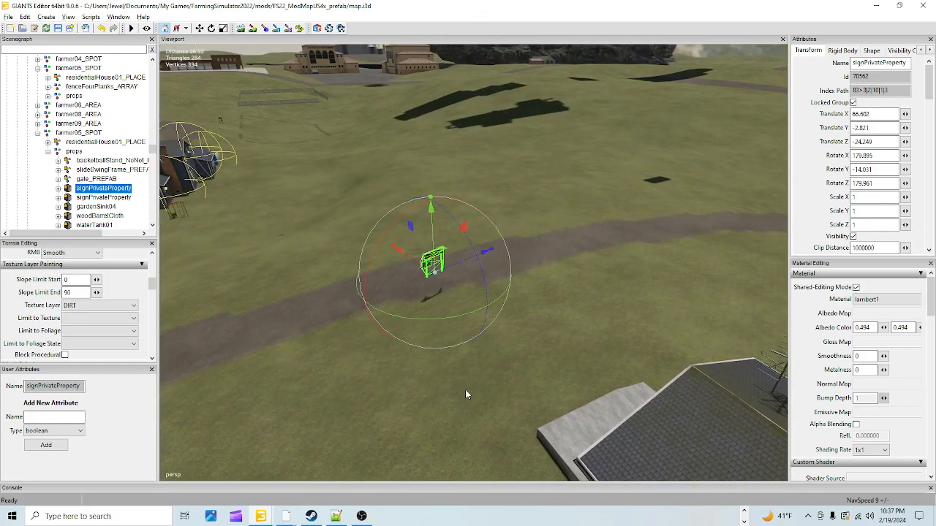
Step: Raise gate_PREFAB above the terrain and shift it across the grass to Translate 40.687, -2.4, -33.811
scroll(516, 318, up, 5)
alt+drag(536, 295, 483, 226)
scroll(464, 329, down, 3)
scroll(475, 280, up, 3)
click(476, 290)
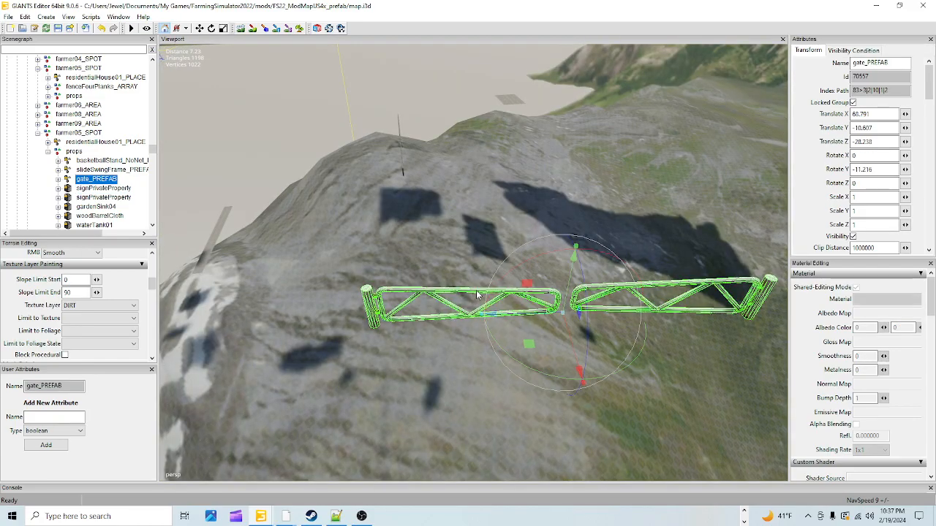
drag(574, 256, 581, 95)
alt+drag(498, 296, 478, 206)
drag(522, 308, 566, 276)
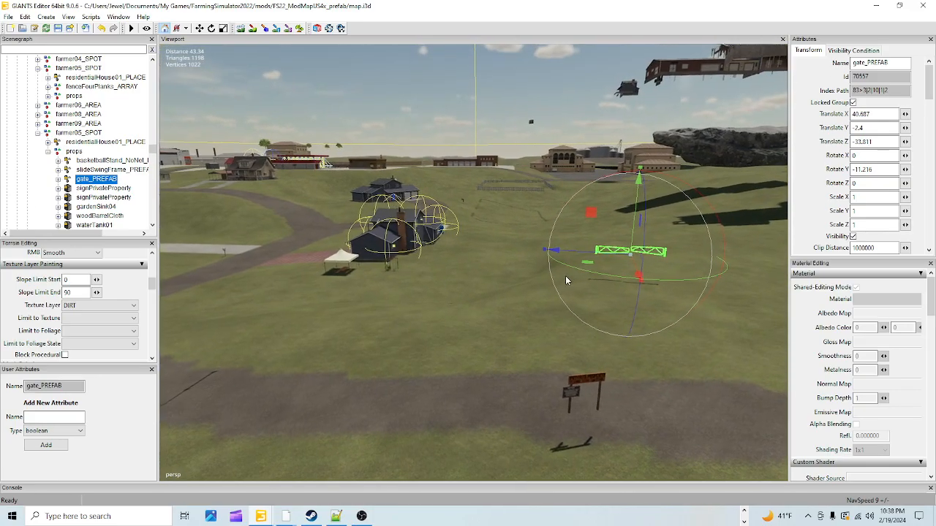
Step: Place gate_PREFAB on the grass behind the farmer05_SPOT house at Translate -30.782, -12.652, -16.865
alt+drag(569, 403, 556, 383)
scroll(555, 384, up, 10)
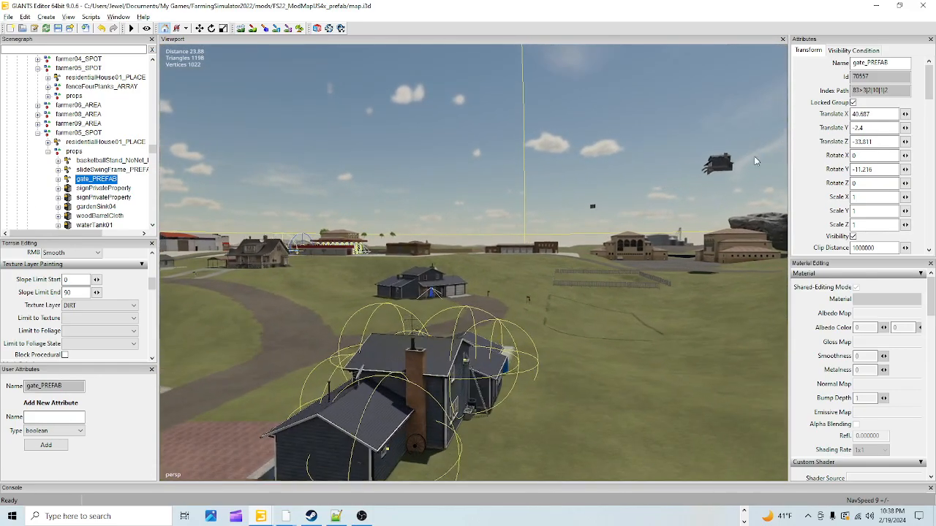
alt+drag(503, 357, 595, 356)
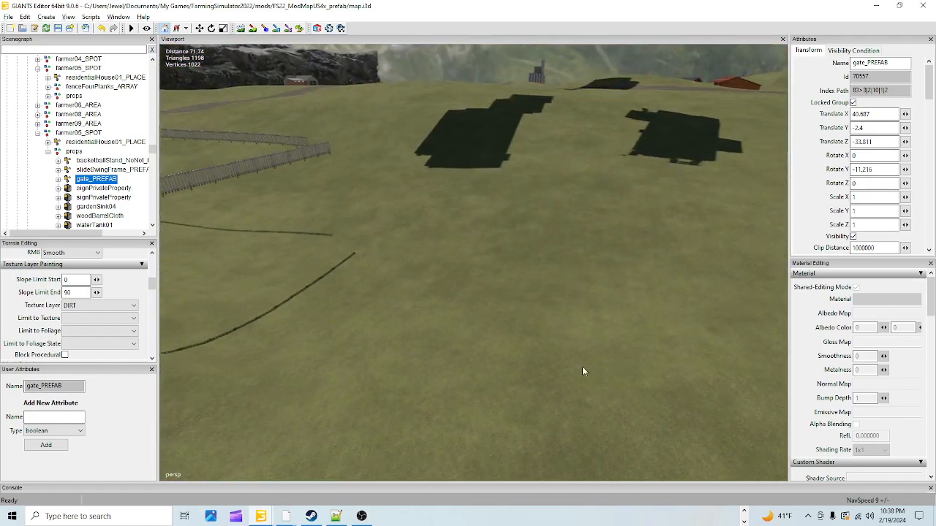
scroll(535, 334, down, 5)
scroll(534, 334, up, 5)
alt+drag(481, 323, 498, 346)
alt+right_drag(498, 347, 421, 422)
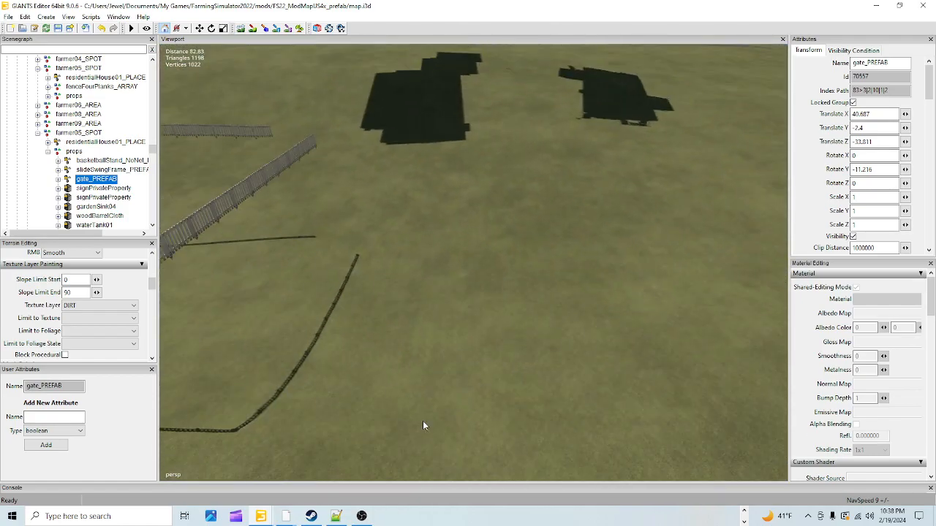
key(ctrl+b)
Step: Place the signPrivateProperty from the dirt road on the grass near the gate at Translate -31.896, -13.199, -24.592
alt+drag(503, 340, 709, 300)
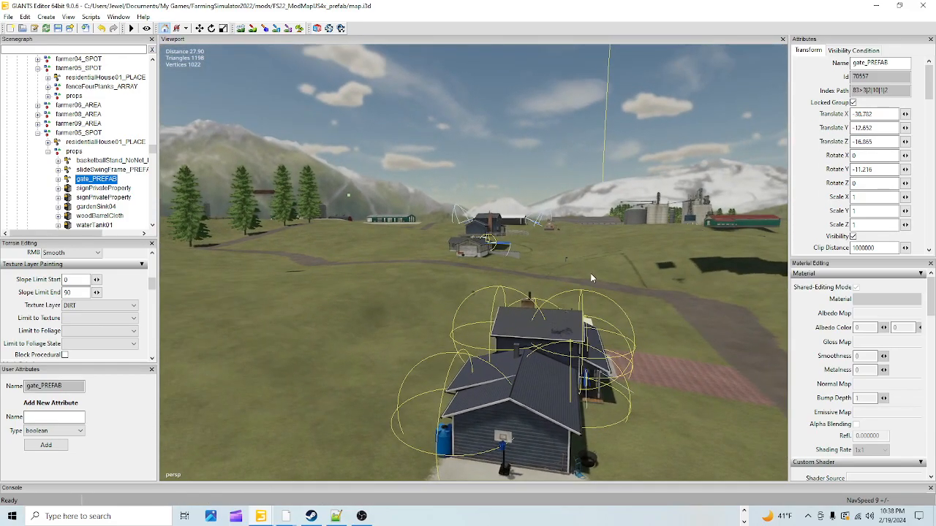
alt+right_drag(459, 367, 484, 389)
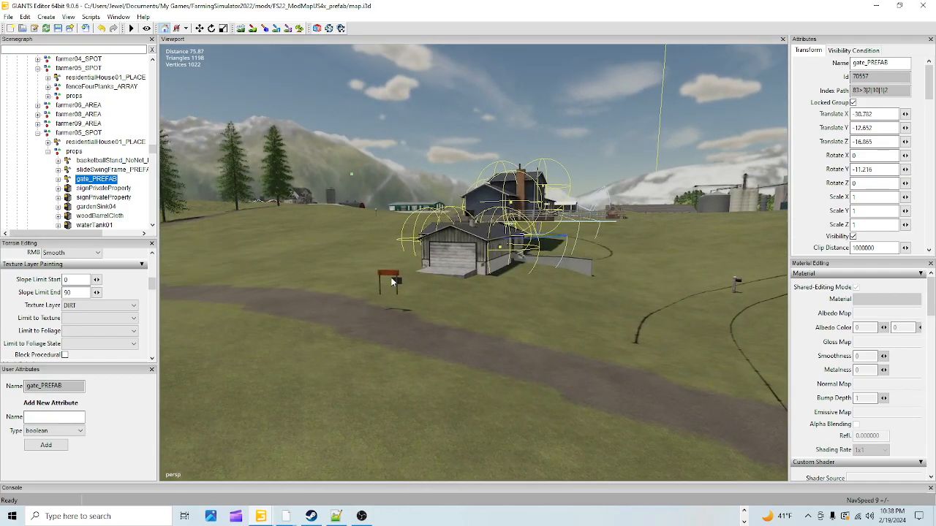
click(391, 279)
alt+drag(577, 324, 500, 272)
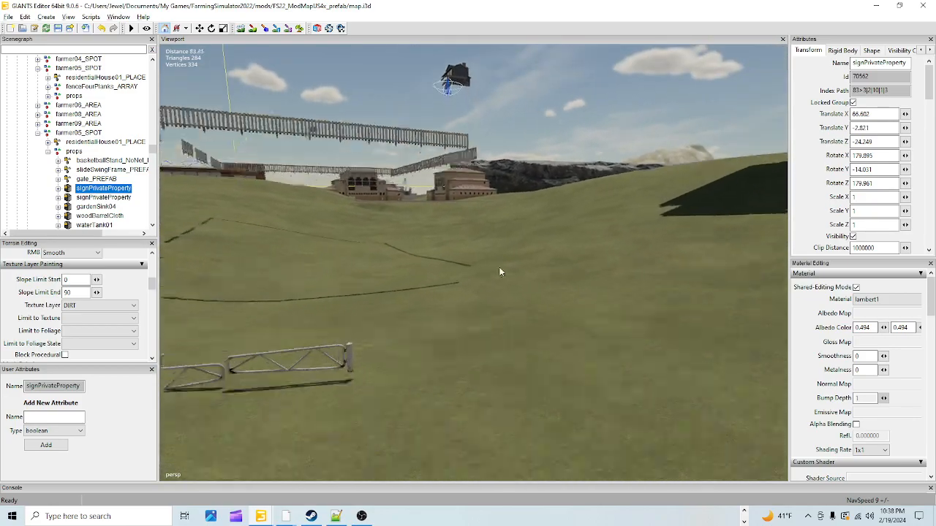
key(ctrl+b)
Step: Turn the signPrivateProperty around so it faces away from the house, with Rotate Y at 2.227
click(460, 345)
mouse_move(488, 411)
alt+mouse_down()
mouse_move(510, 416)
mouse_move(525, 351)
mouse_move(570, 291)
mouse_move(532, 454)
mouse_move(471, 360)
mouse_move(484, 361)
mouse_move(489, 321)
mouse_move(470, 376)
mouse_move(474, 342)
mouse_move(511, 421)
mouse_move(518, 402)
mouse_move(439, 400)
alt+mouse_up()
scroll(489, 321, up, 5)
scroll(518, 402, up, 2)
scroll(439, 400, up, 1)
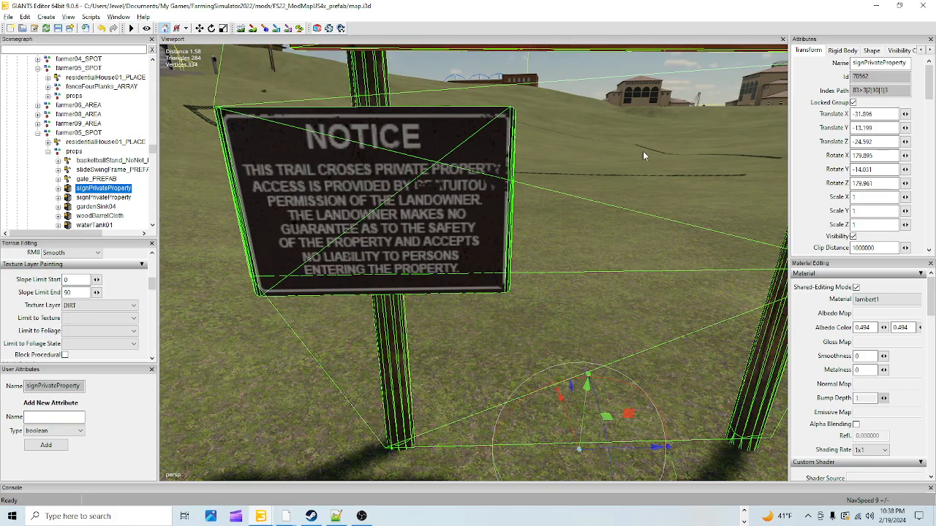
key(f)
alt+drag(503, 314, 421, 204)
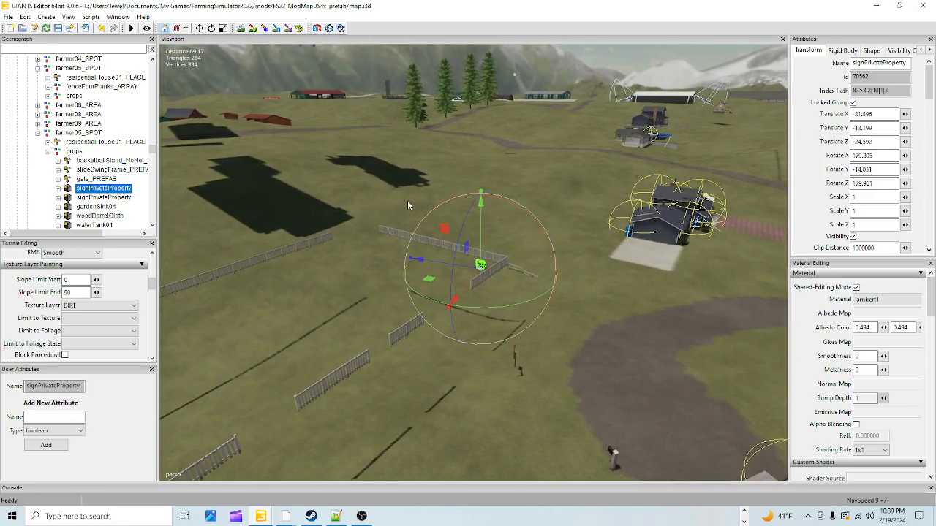
drag(472, 306, 539, 291)
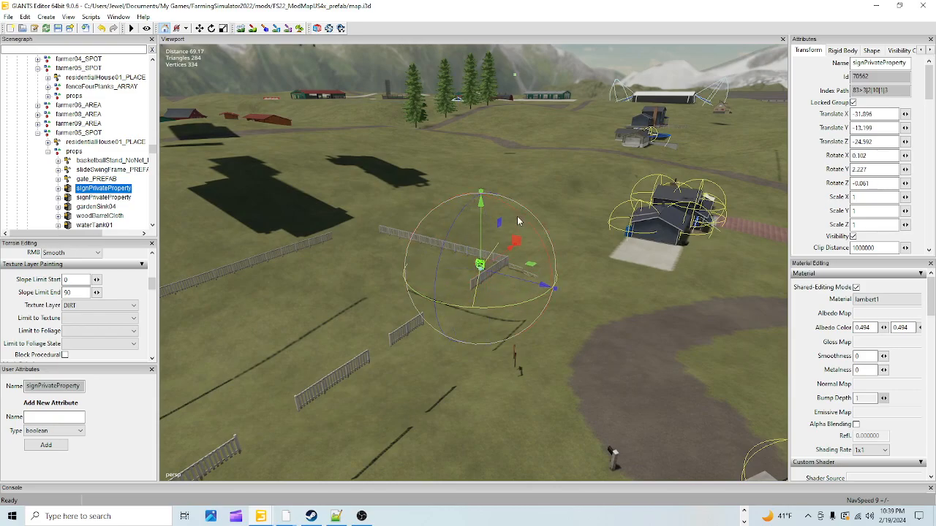
Step: Move the signPrivateProperty toward the fence at the property edge, to Translate X -40.122 and Z -24.273
alt+right_drag(396, 423, 775, 72)
alt+right_drag(553, 240, 497, 305)
alt+drag(497, 305, 440, 365)
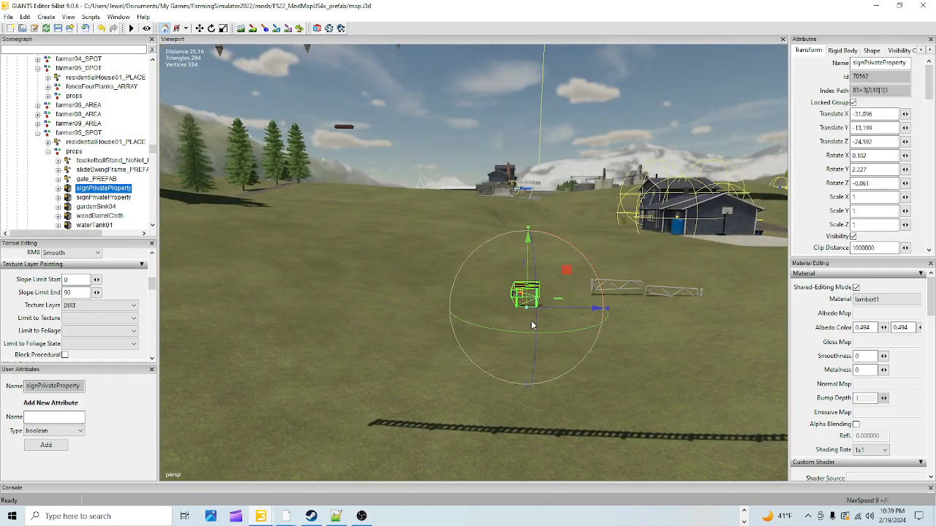
drag(526, 302, 508, 454)
mouse_move(547, 312)
mouse_down()
mouse_move(542, 333)
mouse_move(549, 302)
mouse_up()
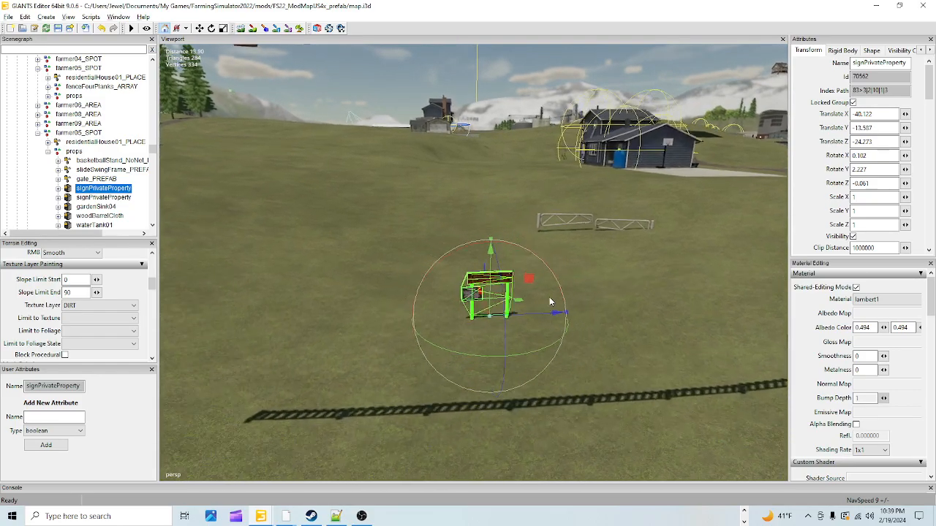
Step: Move gate_PREFAB beside the private property sign to Translate -40.95, -12.652, -18.881
alt+right_drag(550, 303, 584, 213)
alt+drag(584, 211, 502, 256)
alt+right_drag(503, 256, 492, 365)
alt+drag(492, 365, 521, 347)
alt+right_drag(521, 347, 569, 252)
mouse_move(570, 251)
alt+mouse_down()
mouse_move(570, 264)
mouse_move(581, 259)
alt+mouse_up()
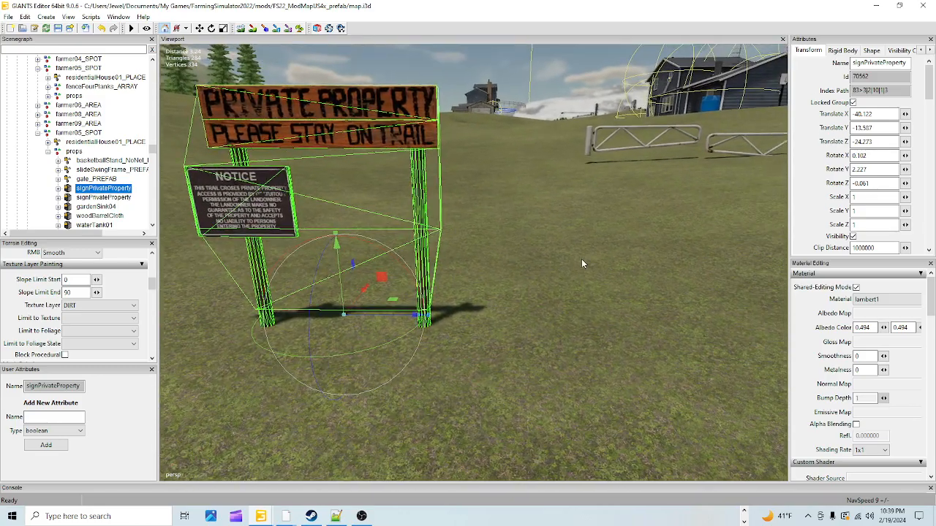
alt+right_drag(581, 258, 617, 163)
click(639, 105)
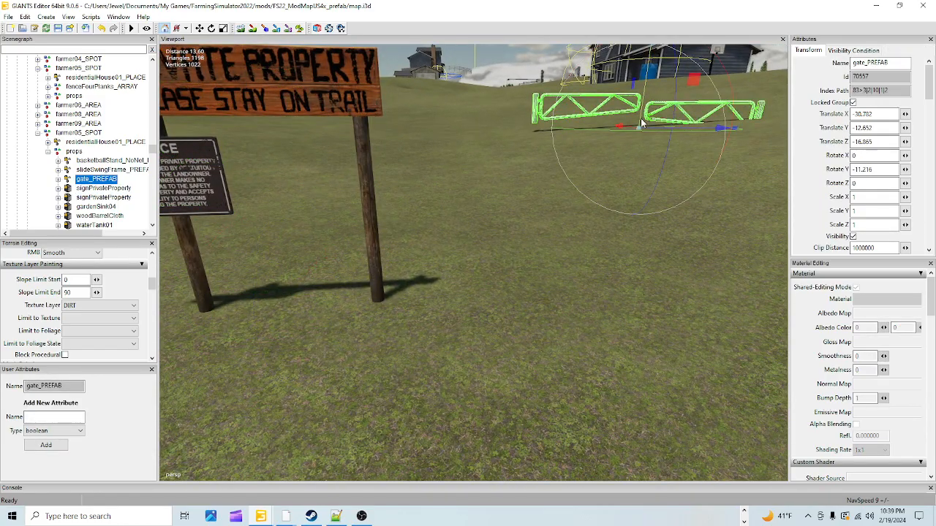
drag(629, 130, 674, 450)
alt+drag(658, 432, 551, 259)
key(f)
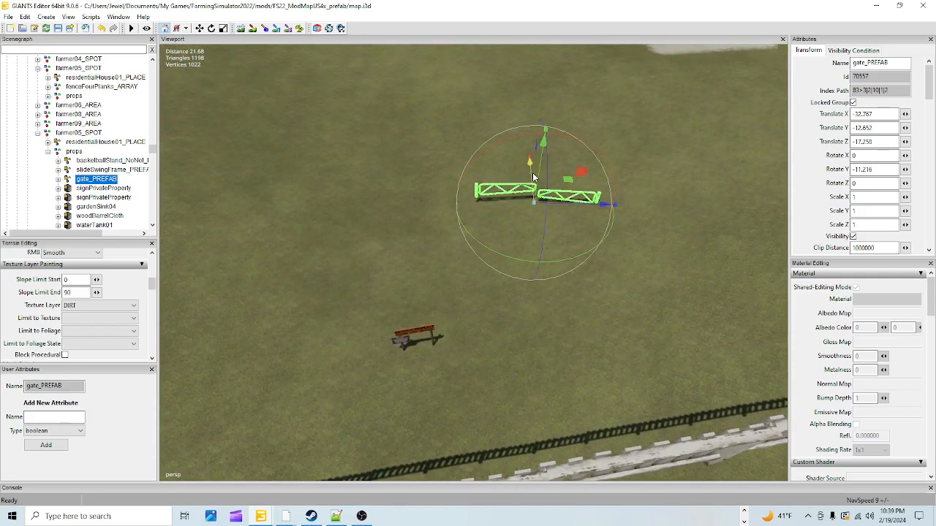
drag(521, 210, 490, 363)
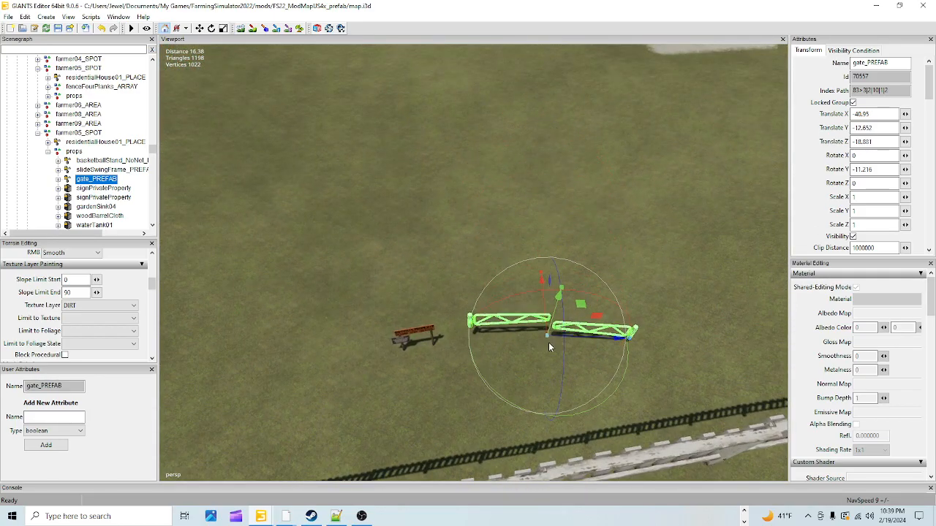
Step: Shift gate_PREFAB to the other side of the sign at Translate -38.637, -13.221, -34.167 and turn it to Rotate Y 6.321
drag(577, 340, 564, 349)
right_drag(564, 350, 453, 274)
drag(461, 268, 175, 258)
right_drag(286, 287, 320, 323)
drag(418, 196, 446, 197)
mouse_move(435, 137)
mouse_down()
mouse_move(434, 181)
mouse_move(440, 154)
mouse_up()
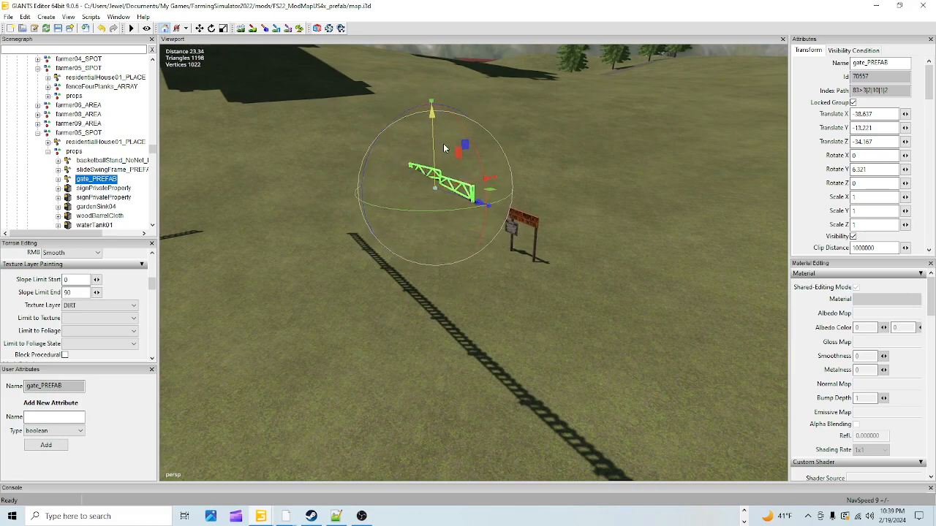
Step: Lower gate_PREFAB to the ground and move signPrivateProperty beside it, to Translate -43.344, -13.575, -28.558
drag(459, 187, 347, 235)
click(524, 219)
drag(565, 275, 351, 237)
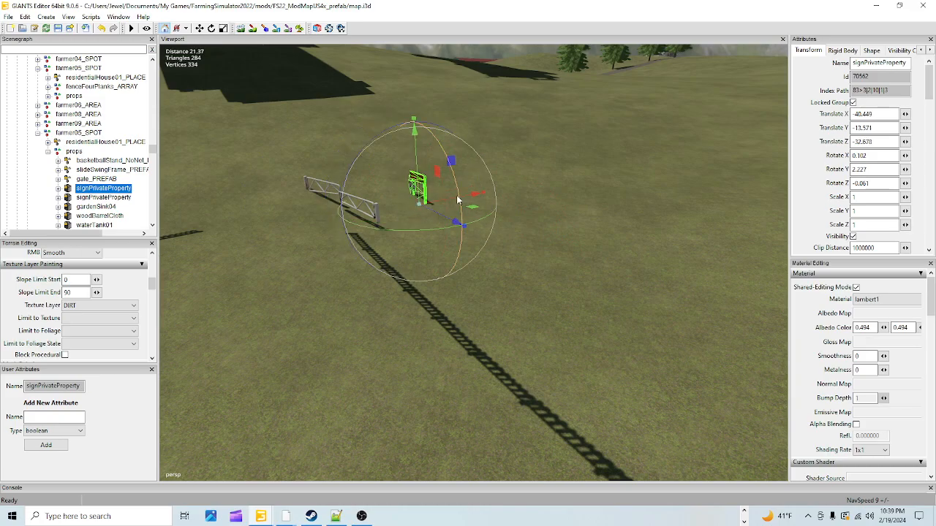
drag(452, 204, 506, 288)
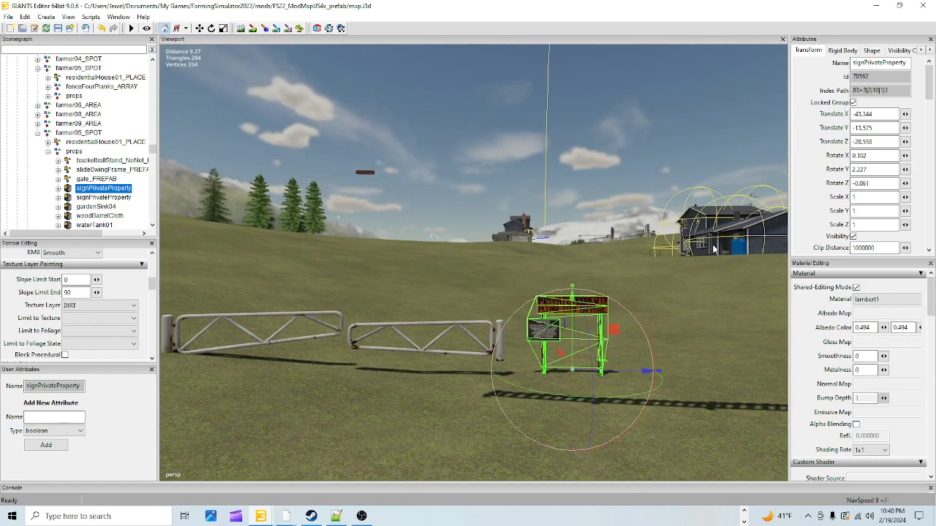
scroll(611, 380, up, 8)
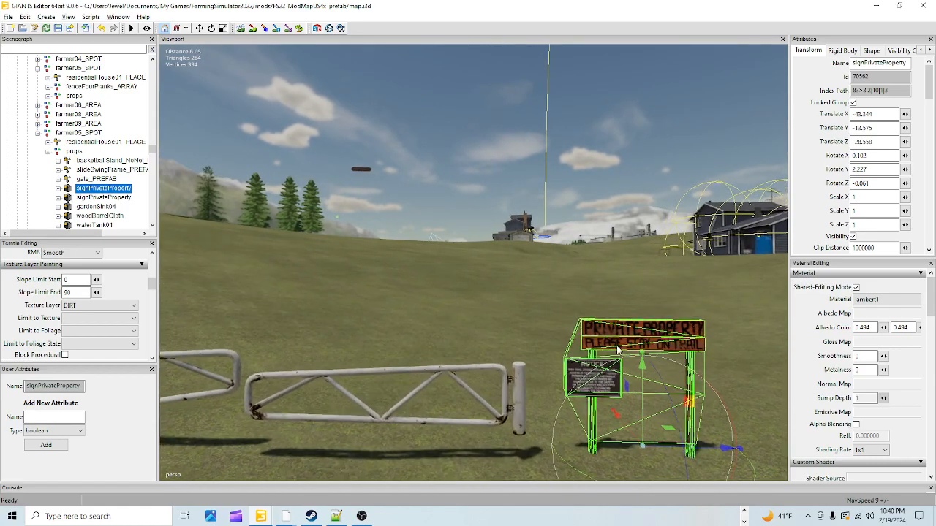
scroll(625, 311, up, 3)
Step: Inspect the area around the repositioned sign and gate, including the nearby houses, fence lines and floating objects
alt+drag(767, 219, 562, 274)
scroll(624, 337, down, 8)
scroll(432, 360, up, 8)
alt+drag(545, 366, 533, 273)
alt+right_drag(533, 273, 766, 145)
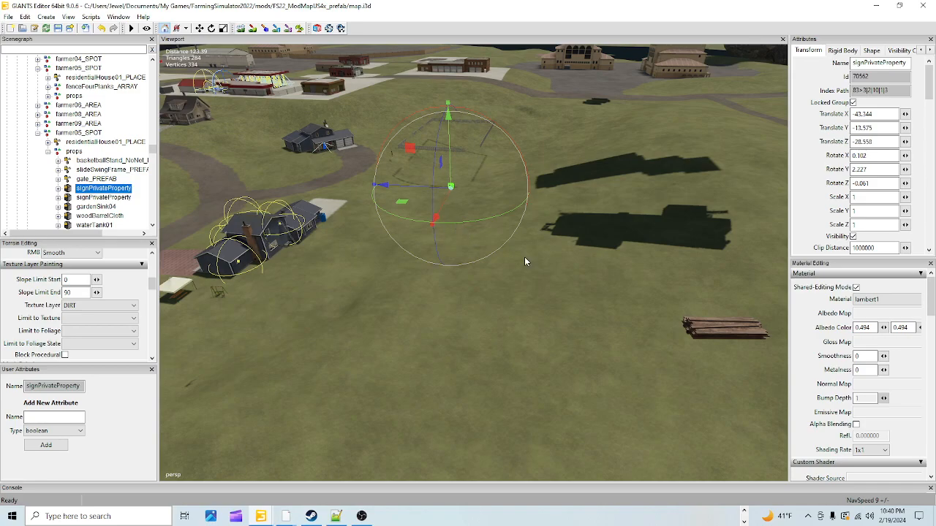
middle_drag(755, 187, 724, 176)
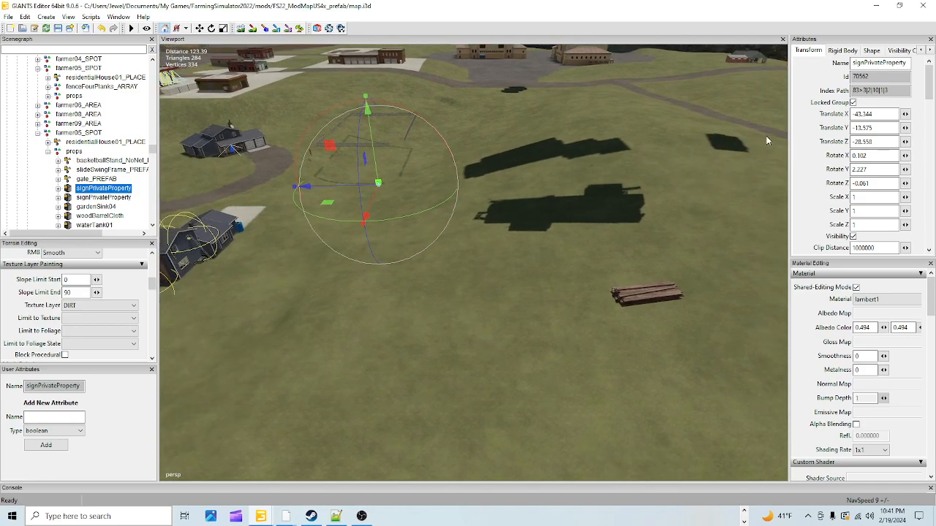
alt+drag(636, 268, 608, 228)
scroll(492, 373, up, 3)
scroll(507, 284, up, 1)
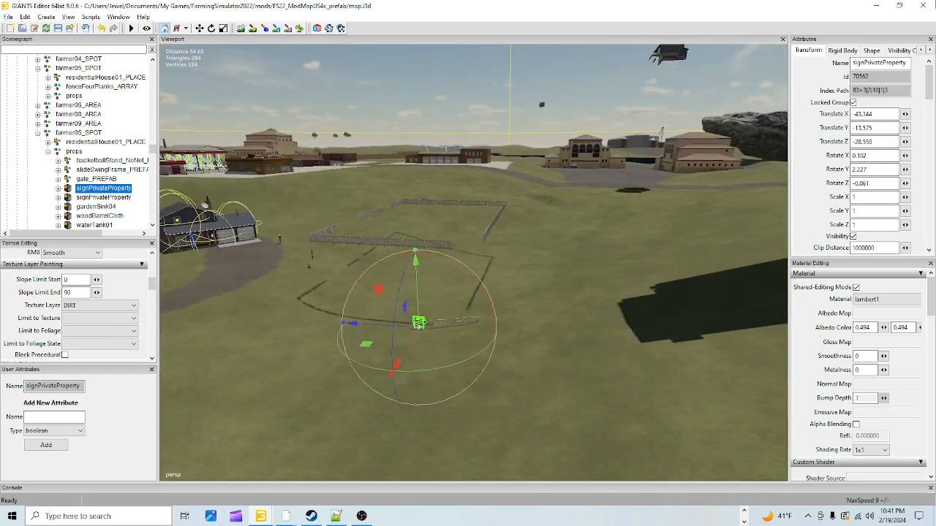
alt+drag(507, 284, 430, 335)
scroll(429, 334, up, 5)
alt+drag(616, 227, 349, 280)
alt+right_drag(349, 280, 596, 151)
alt+drag(595, 150, 326, 393)
alt+drag(408, 314, 508, 260)
alt+right_drag(508, 261, 413, 348)
alt+drag(599, 255, 419, 353)
scroll(342, 360, down, 5)
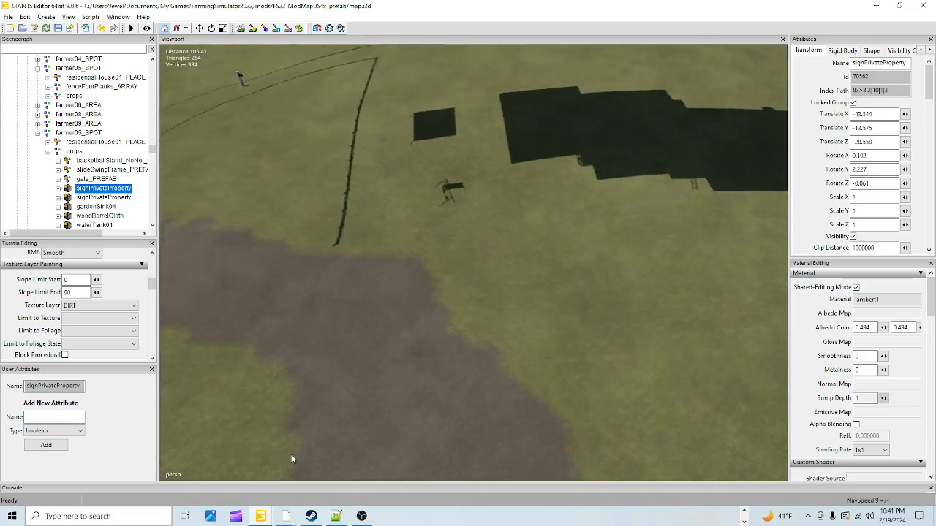
Step: Survey the dirt road, the neighbouring houses and the farm buildings out toward the silos
alt+drag(364, 391, 365, 370)
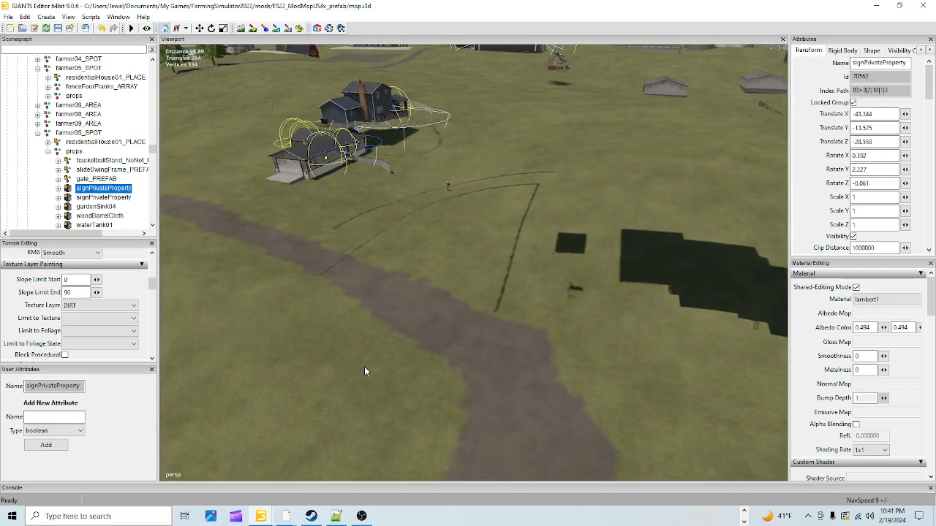
scroll(396, 352, up, 8)
alt+drag(443, 351, 402, 386)
alt+drag(335, 210, 297, 281)
alt+drag(724, 345, 447, 389)
alt+right_drag(446, 389, 709, 78)
alt+drag(710, 77, 439, 377)
alt+right_drag(440, 377, 797, 169)
alt+right_drag(439, 351, 502, 306)
alt+drag(502, 305, 342, 345)
alt+right_drag(341, 345, 310, 472)
alt+drag(311, 472, 779, 269)
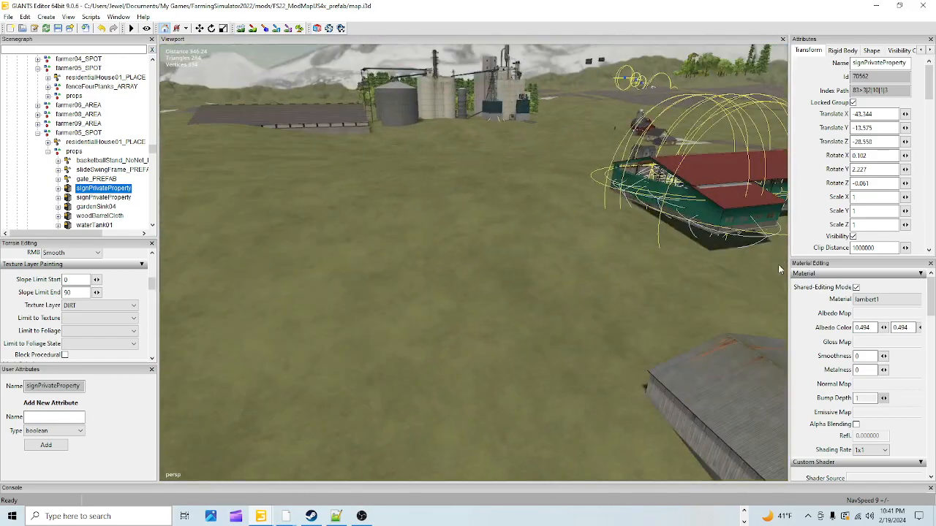
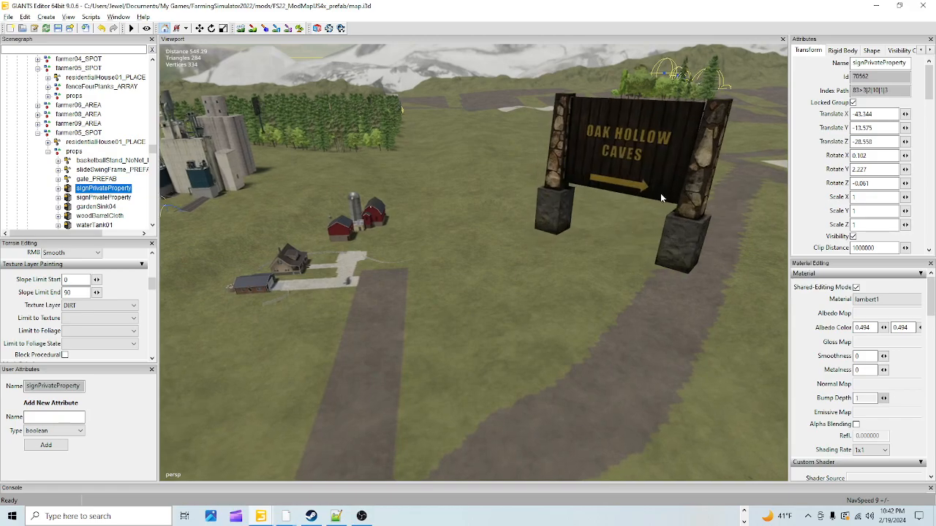
Step: Examine the Oak Hollow Caves surroundings, the picnic area buildings and the outlying roads and fields for misplaced objects
scroll(660, 193, down, 5)
alt+drag(524, 331, 588, 275)
scroll(588, 275, up, 5)
scroll(502, 365, up, 5)
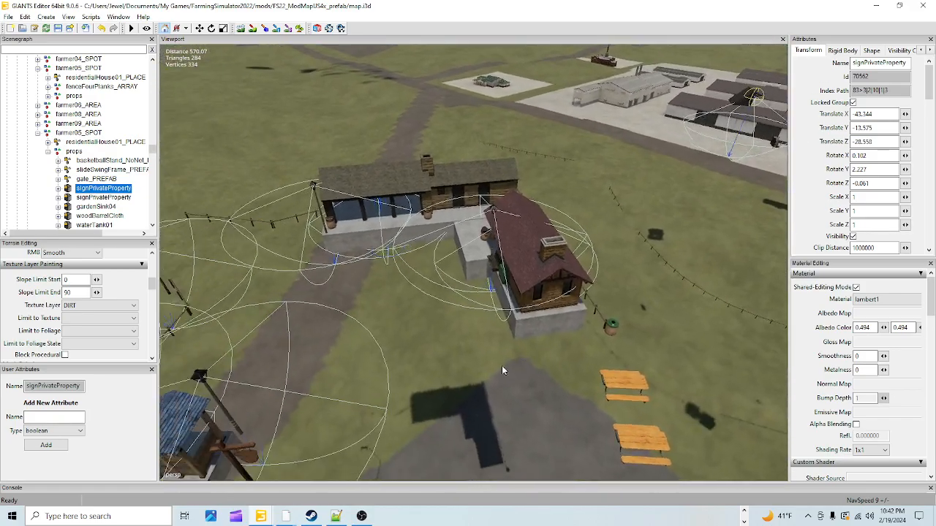
scroll(616, 264, down, 5)
alt+drag(707, 152, 422, 316)
scroll(518, 329, up, 3)
alt+drag(532, 313, 727, 204)
alt+drag(365, 274, 724, 3)
scroll(724, 3, up, 4)
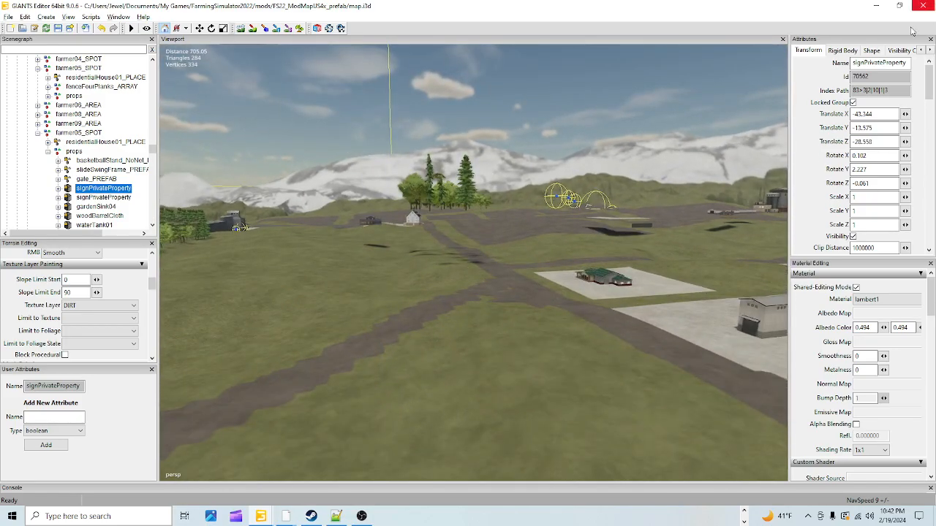
alt+drag(440, 259, 435, 289)
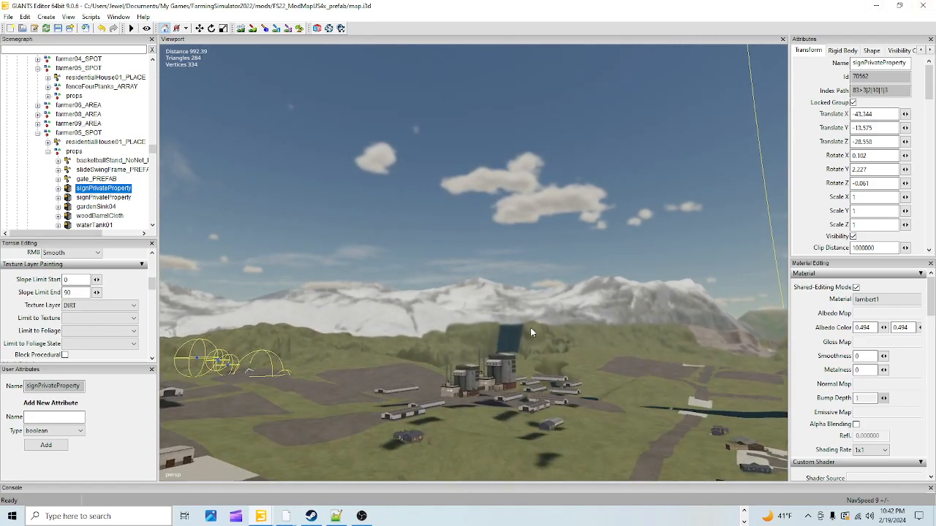
alt+drag(531, 333, 422, 382)
alt+drag(572, 194, 540, 155)
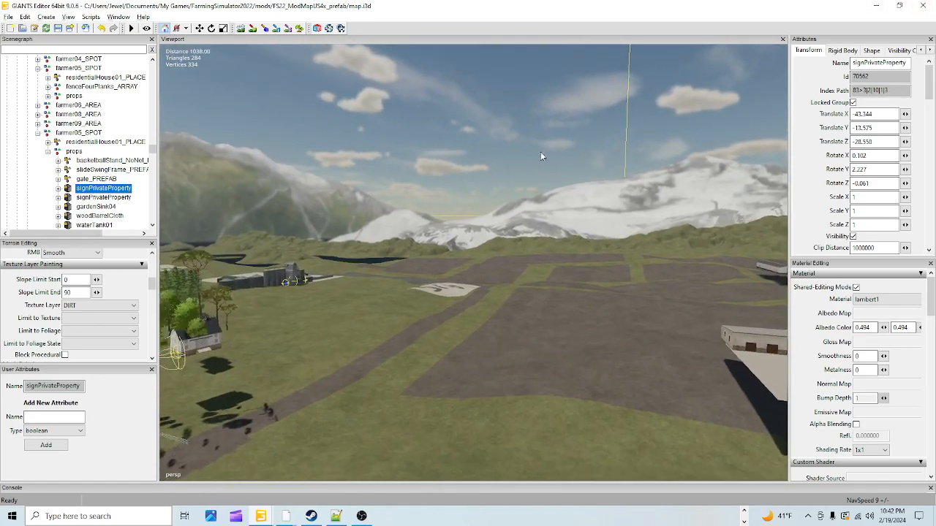
alt+drag(605, 163, 516, 253)
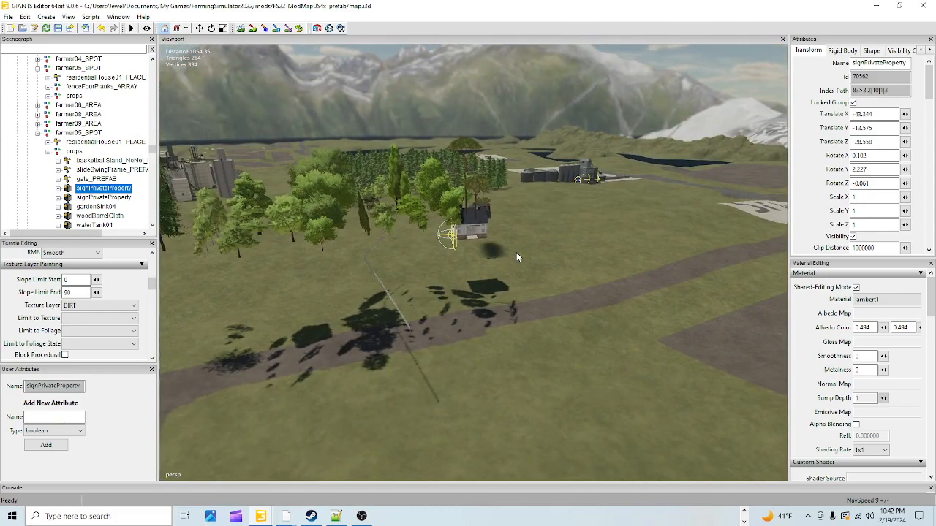
Step: Locate the floating white barn near the trees and select its parent group farmBarn01_PLACE
alt+right_drag(516, 252, 790, 4)
alt+right_drag(540, 241, 739, 79)
alt+right_drag(512, 220, 638, 42)
alt+drag(541, 102, 502, 183)
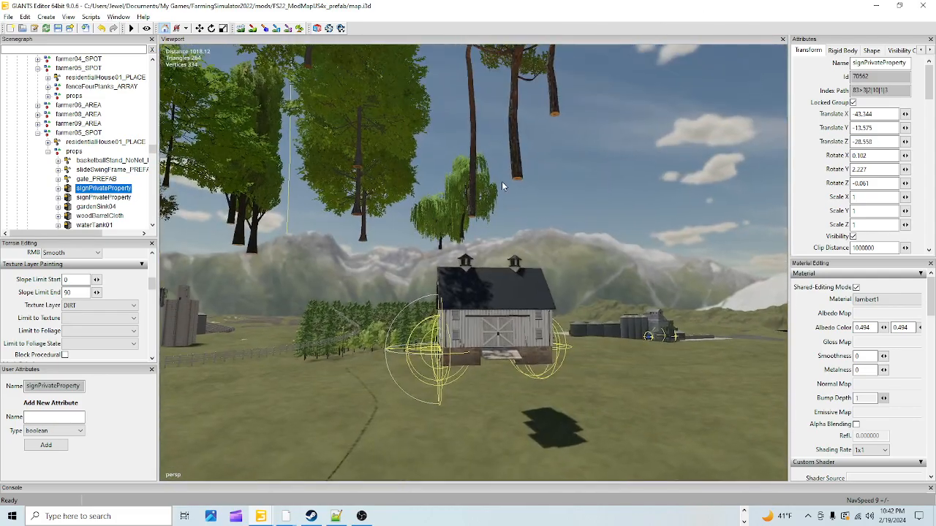
alt+right_drag(502, 183, 693, 33)
alt+drag(680, 88, 656, 192)
alt+right_drag(655, 192, 603, 178)
mouse_move(603, 178)
alt+mouse_down()
mouse_move(439, 234)
mouse_move(515, 255)
mouse_move(619, 168)
alt+mouse_up()
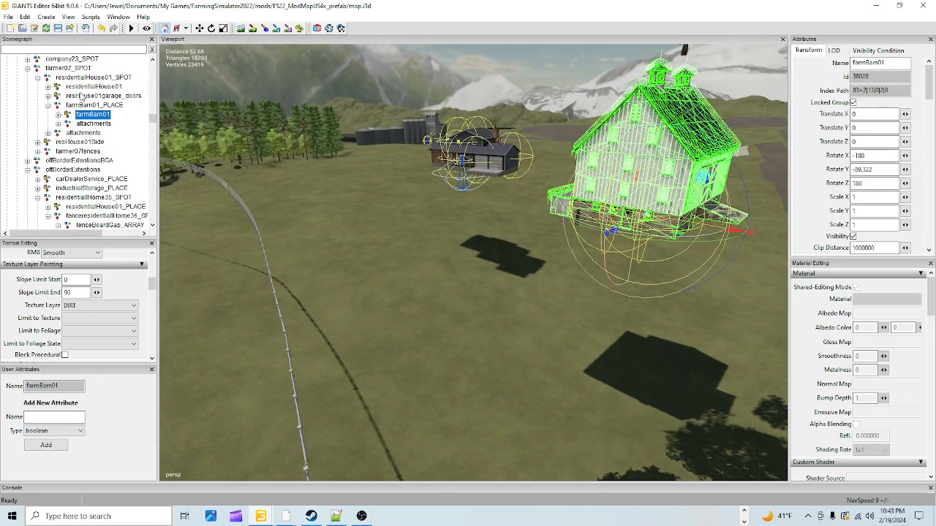
click(96, 105)
click(103, 106)
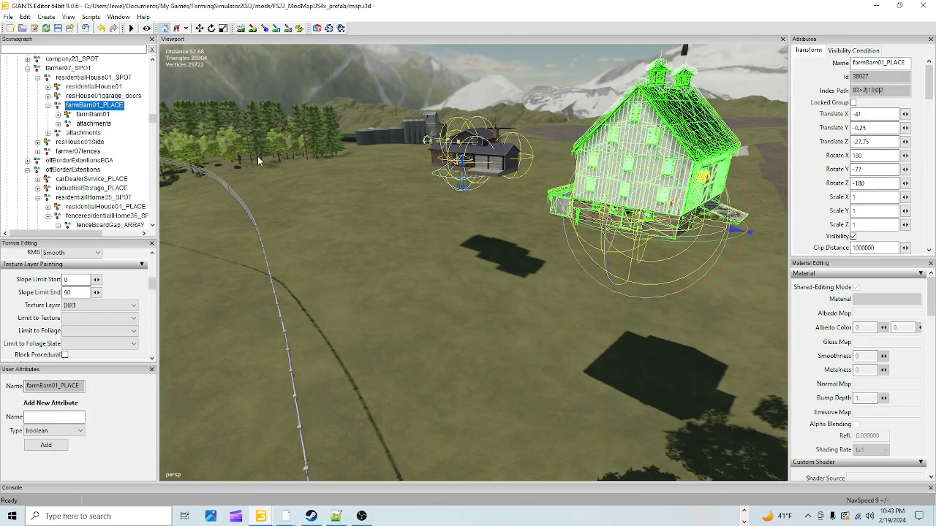
key(f)
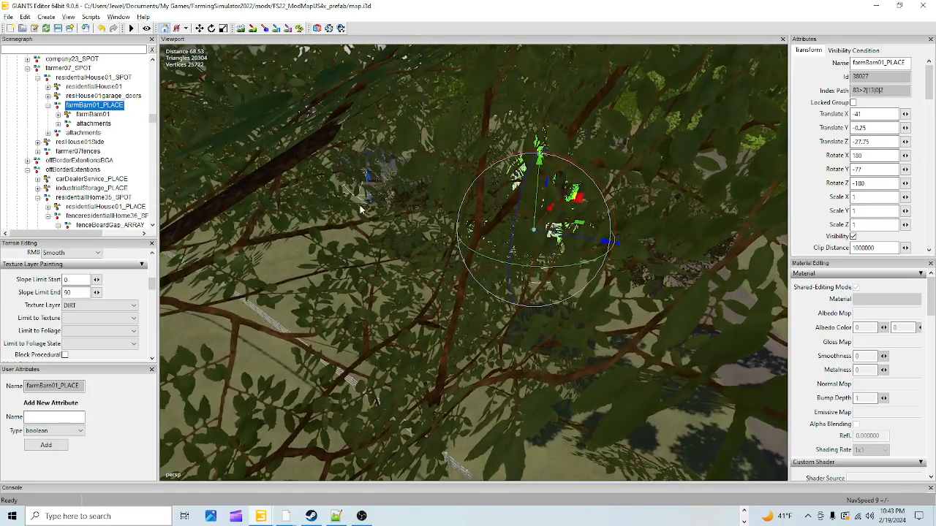
Step: Relocate farmBarn01_PLACE to the open grass near the dark house, at Translate 430.516, -23.631, -680.35
alt+drag(360, 206, 703, 78)
alt+drag(535, 308, 446, 352)
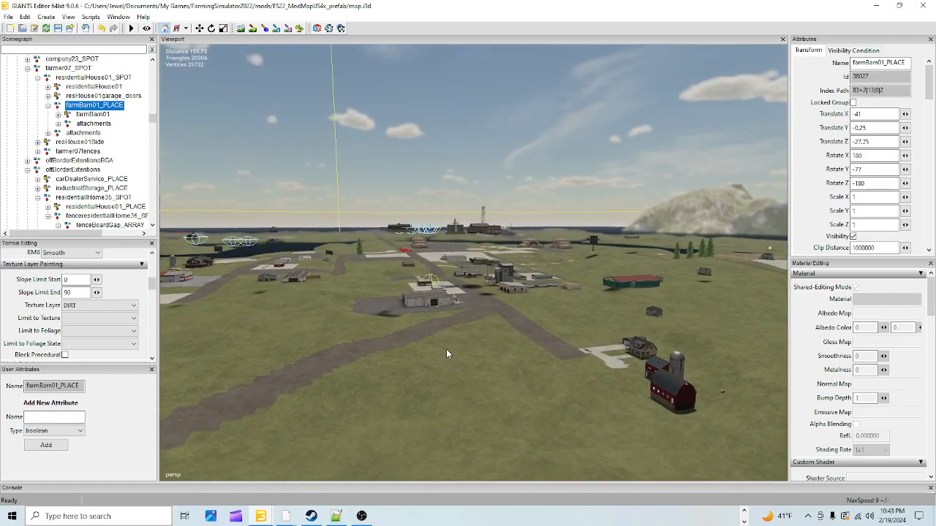
alt+right_drag(447, 352, 864, 112)
alt+right_drag(339, 469, 714, 301)
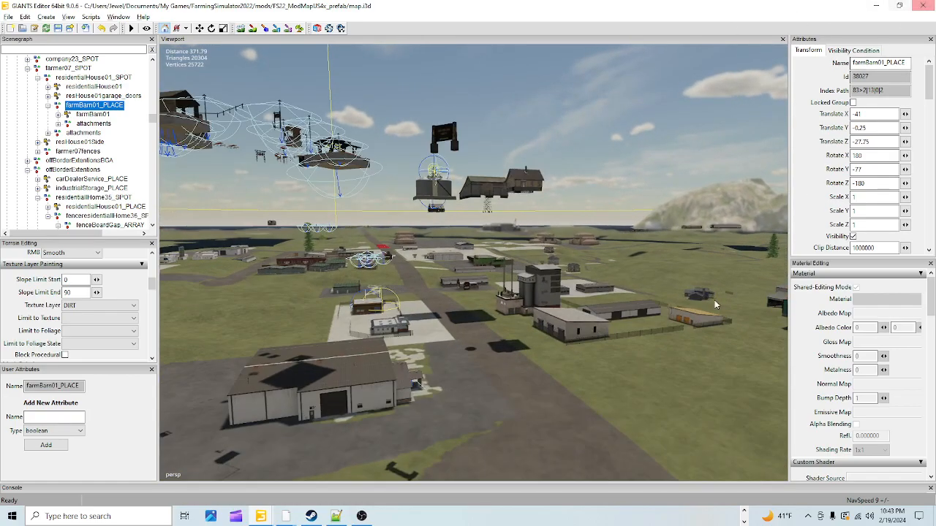
mouse_move(351, 395)
alt+right_down()
mouse_move(495, 299)
mouse_move(739, 197)
alt+right_up()
alt+right_drag(252, 449, 729, 202)
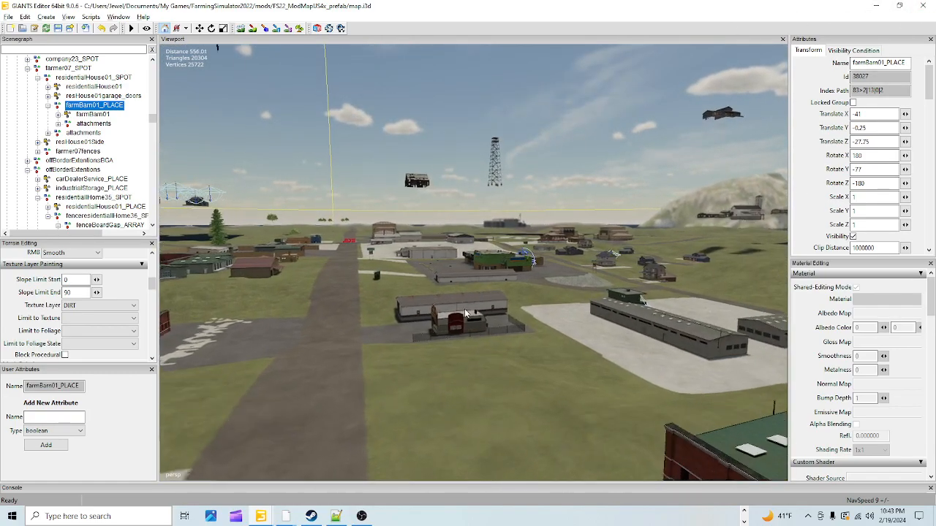
alt+right_drag(410, 409, 594, 251)
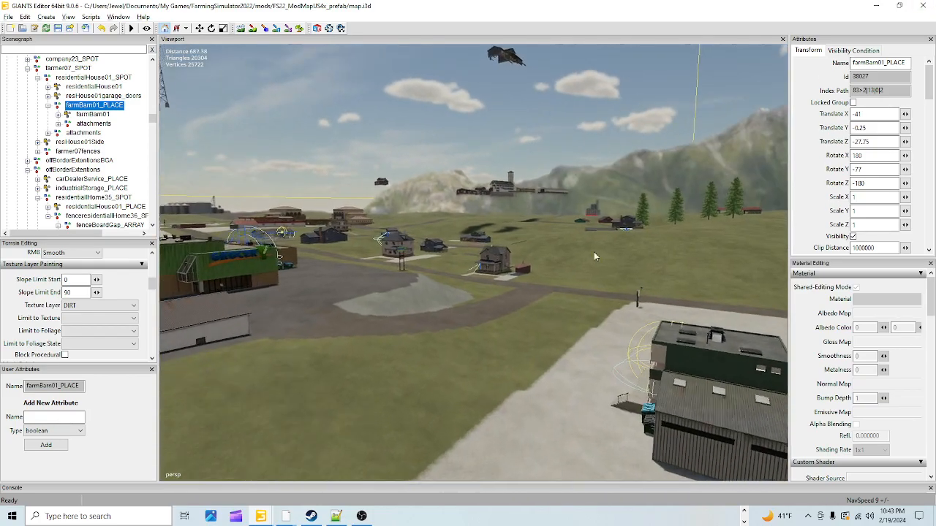
alt+right_drag(411, 360, 697, 151)
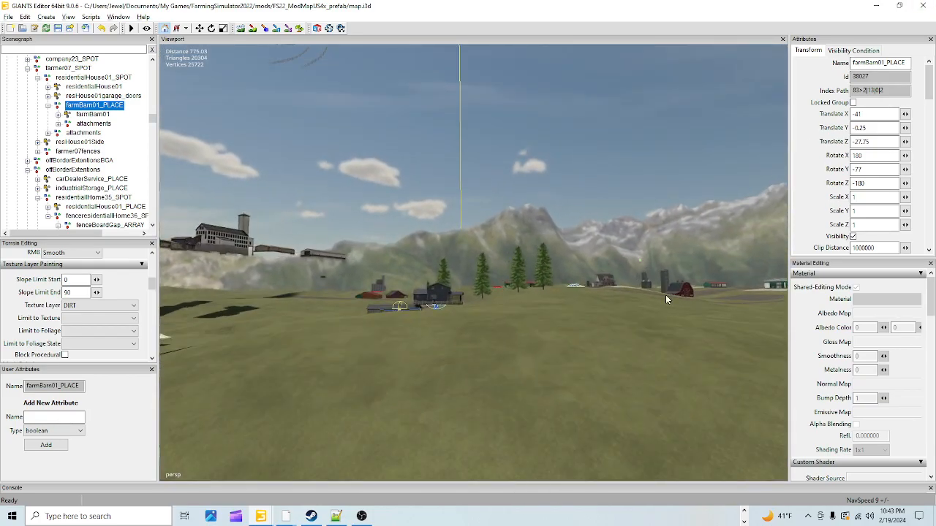
alt+right_drag(665, 296, 665, 338)
key(super)
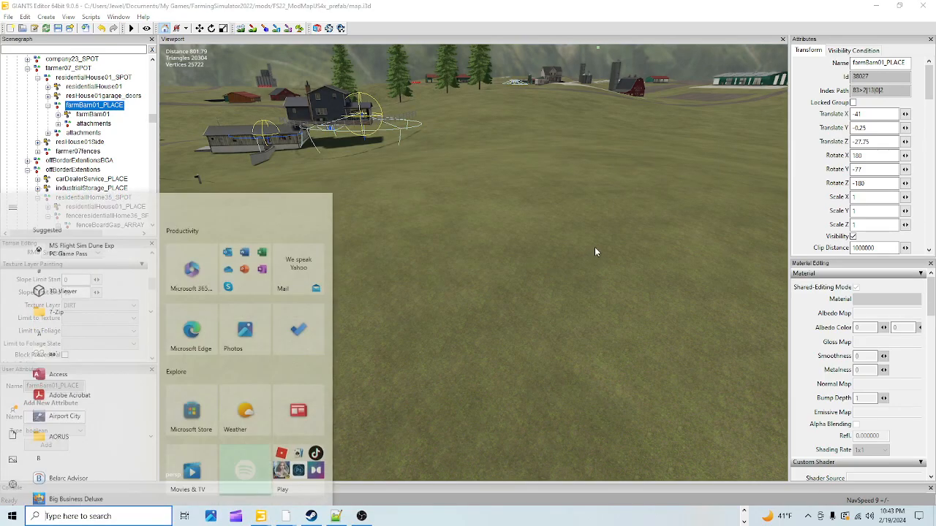
key(super)
key(ctrl+shift+c)
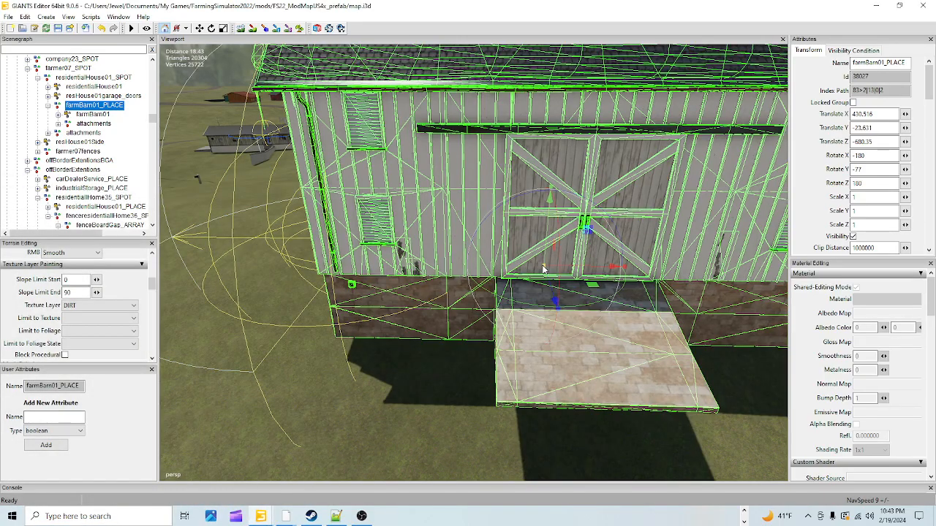
Step: Lower farmBarn01_PLACE toward the ground to Translate Y -26.635
scroll(541, 280, up, 6)
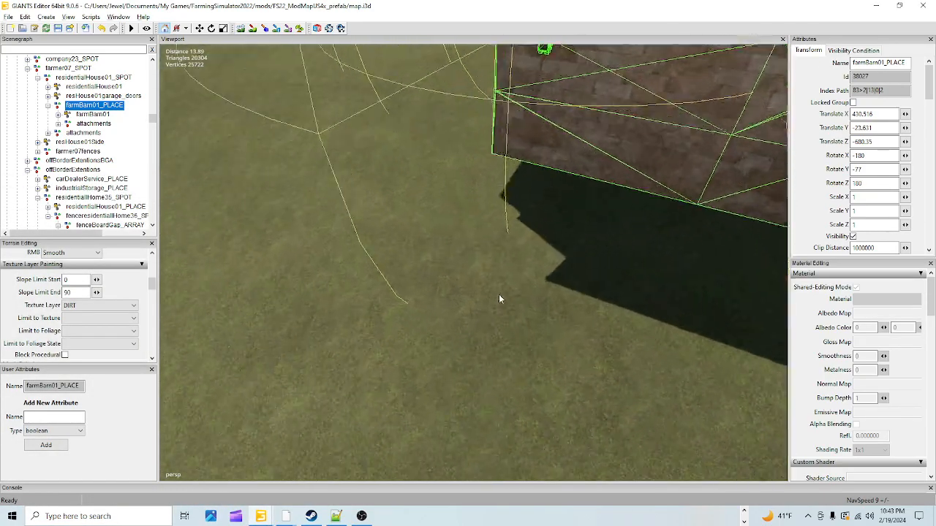
scroll(549, 303, down, 10)
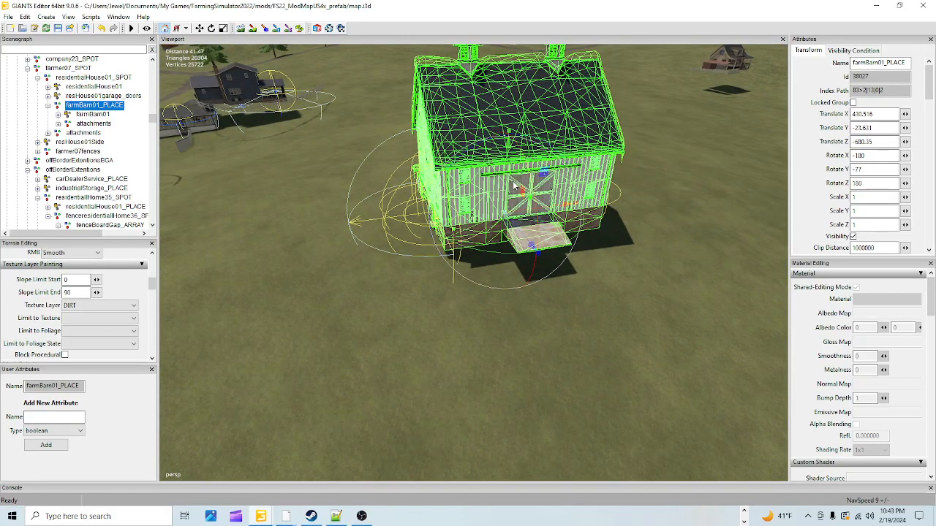
drag(510, 188, 578, 255)
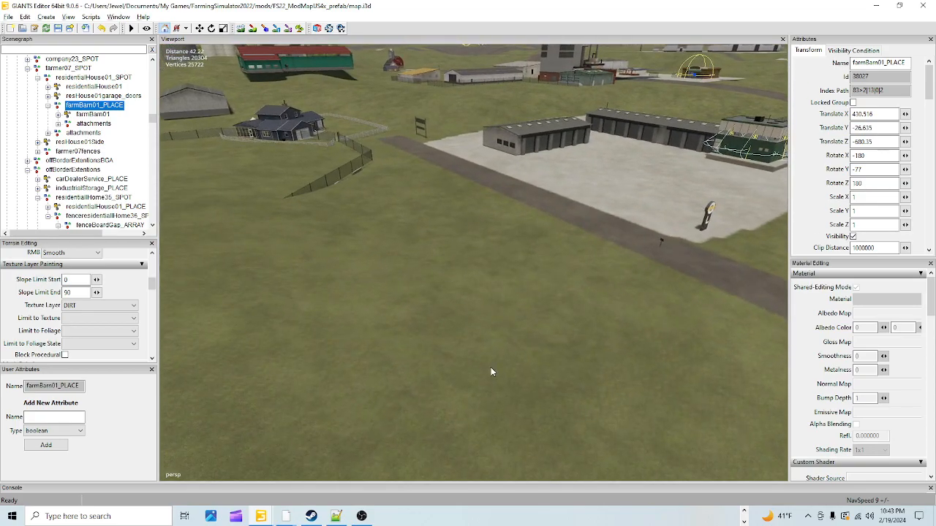
Step: Move farmBarn01_PLACE across the grass toward the house with the red carport, to Translate X 408.592 and Z -585.387
alt+drag(492, 371, 532, 324)
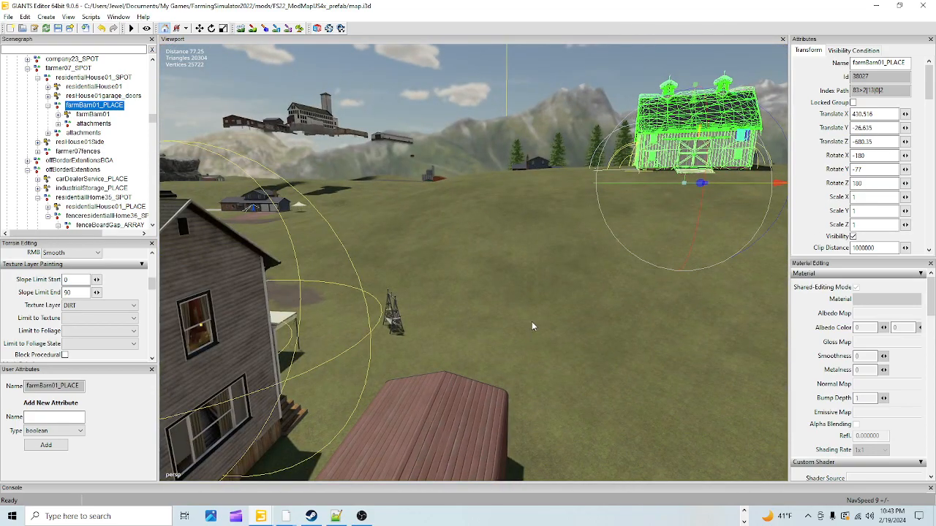
scroll(431, 438, down, 8)
alt+drag(511, 267, 575, 453)
alt+right_drag(574, 453, 666, 266)
alt+drag(531, 450, 612, 265)
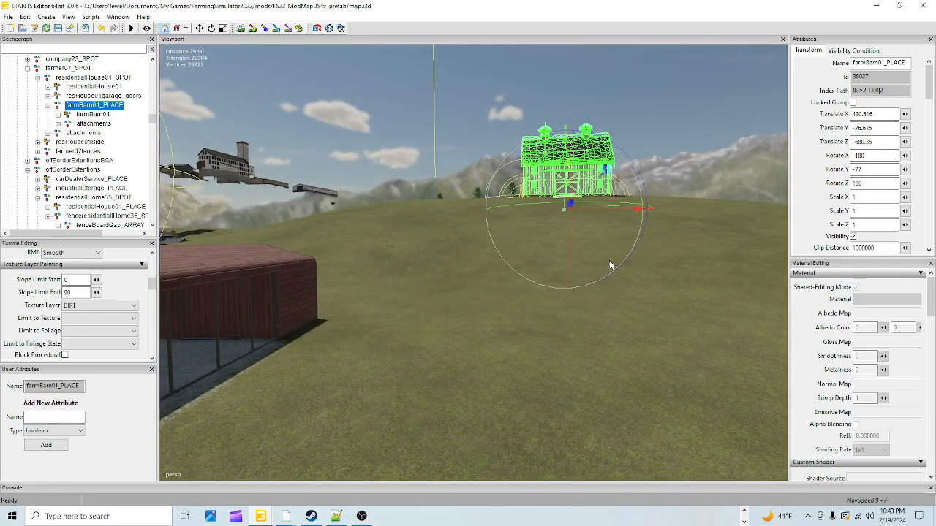
alt+right_drag(612, 266, 520, 427)
alt+drag(520, 424, 568, 235)
drag(574, 192, 502, 403)
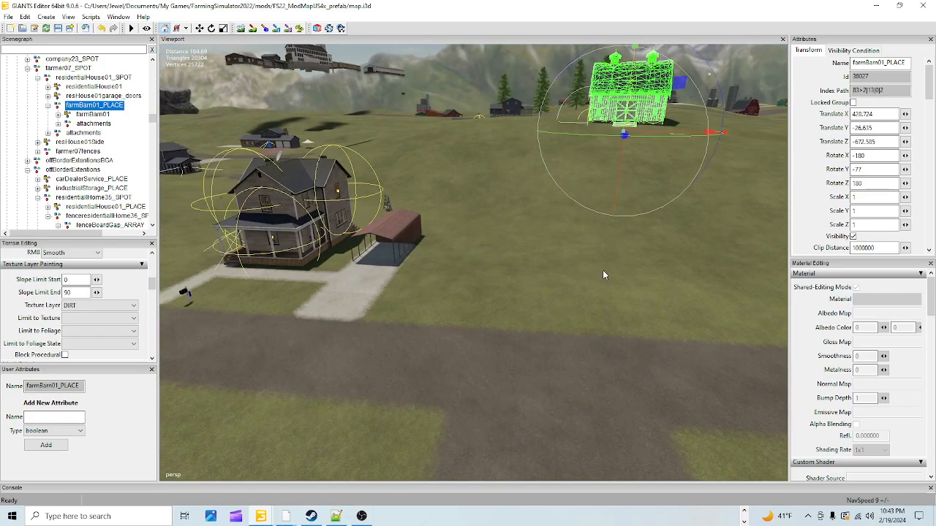
alt+drag(603, 275, 628, 283)
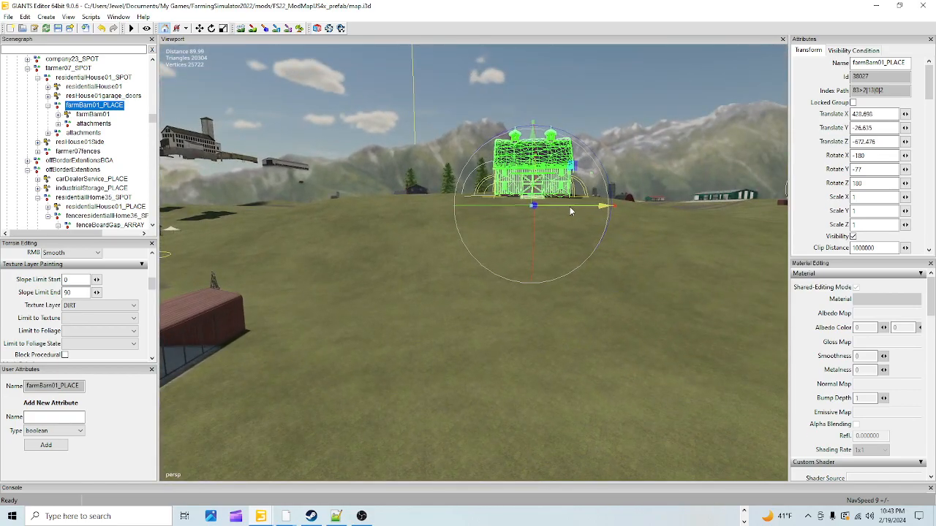
drag(570, 206, 786, 291)
Step: Survey the yards, town buildings and road leading to the water tower and lake for misplaced objects
alt+drag(267, 284, 932, 7)
alt+right_drag(329, 311, 932, 7)
alt+right_drag(410, 346, 772, 77)
alt+drag(731, 110, 512, 242)
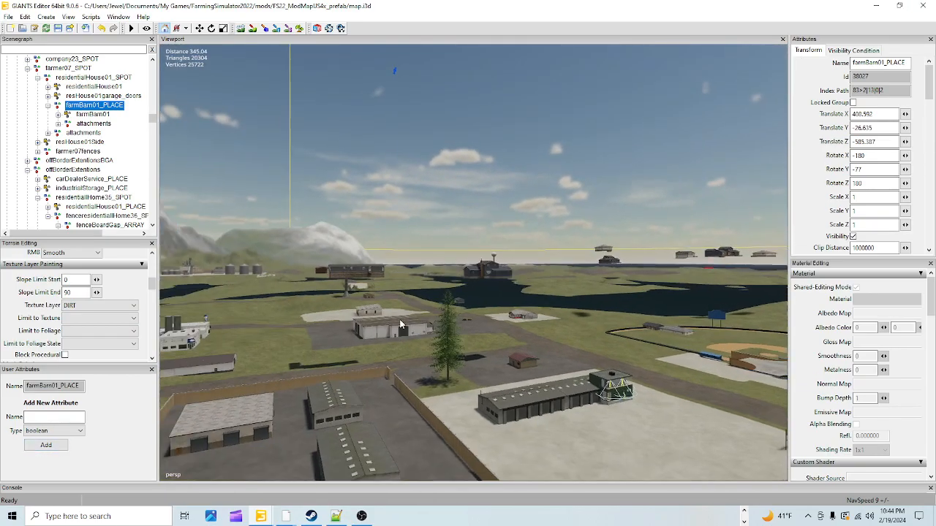
alt+right_drag(329, 315, 804, 80)
alt+right_drag(264, 333, 866, 55)
alt+right_drag(351, 314, 797, 95)
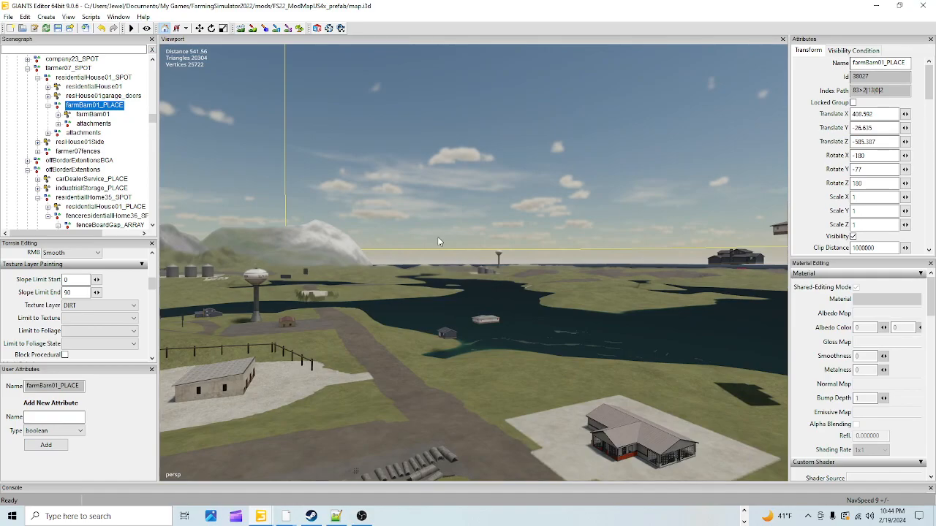
alt+drag(440, 241, 753, 249)
alt+right_drag(577, 171, 502, 320)
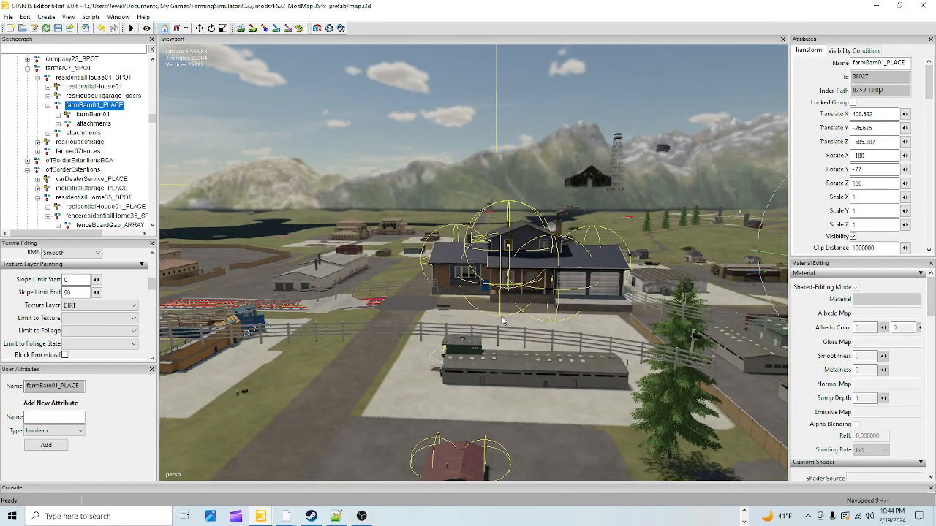
Step: Examine the large dark blue house above the white shed and the open ground toward the lakeshore
alt+right_drag(422, 341, 593, 178)
alt+drag(428, 249, 778, 238)
alt+drag(469, 333, 473, 293)
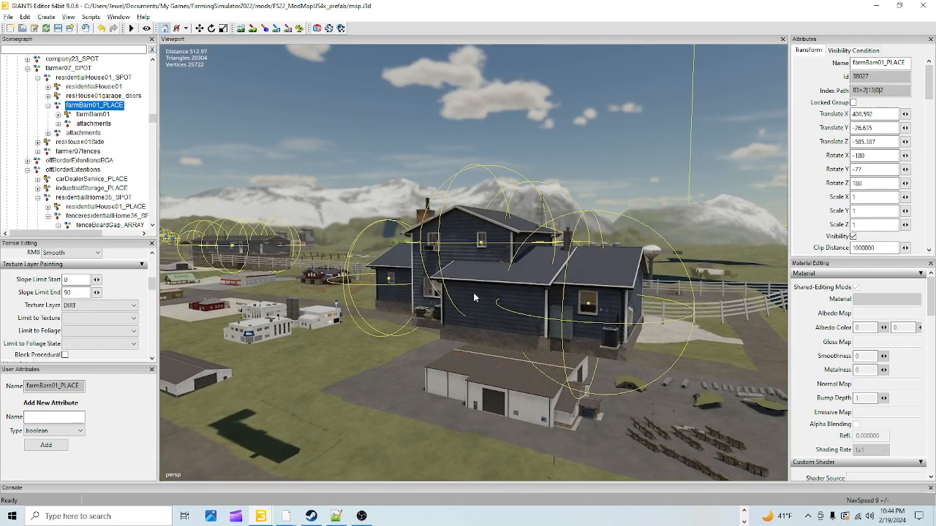
alt+right_drag(473, 292, 624, 152)
alt+right_drag(378, 296, 473, 269)
alt+drag(473, 269, 543, 295)
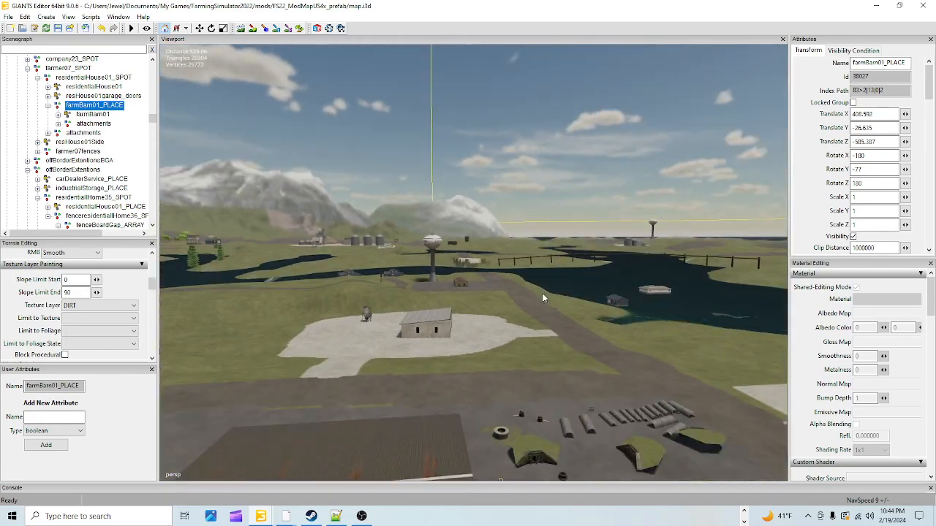
alt+right_drag(351, 329, 448, 266)
alt+drag(448, 265, 478, 307)
alt+right_drag(478, 306, 504, 321)
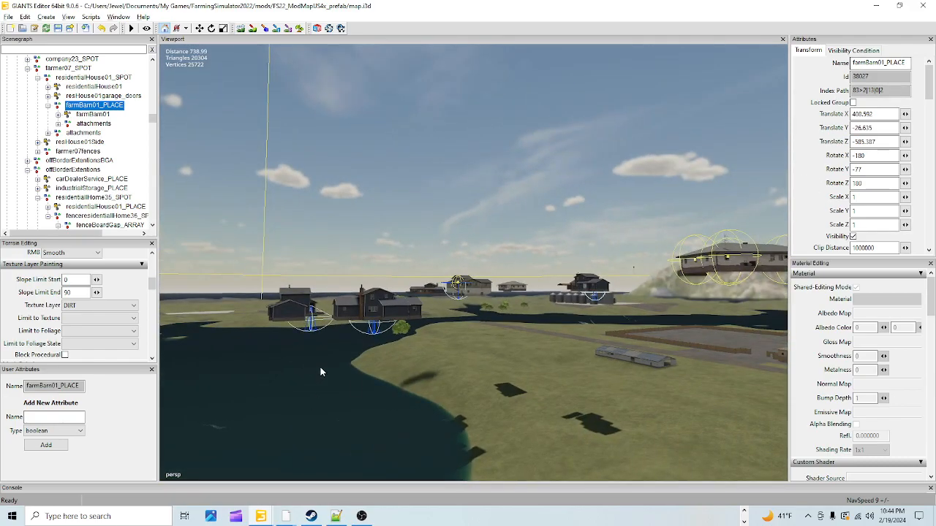
Step: Examine the dark-roofed houses hovering over the lake and its grassy shore
alt+right_drag(320, 367, 522, 262)
alt+drag(523, 261, 338, 327)
alt+right_drag(338, 327, 581, 88)
alt+drag(581, 88, 295, 312)
alt+right_drag(458, 256, 315, 371)
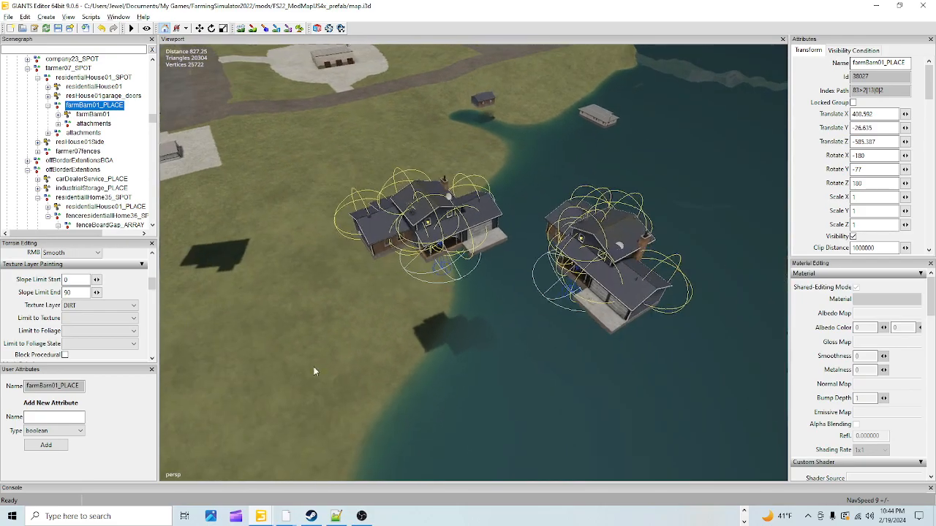
alt+drag(315, 372, 229, 282)
alt+drag(424, 307, 359, 310)
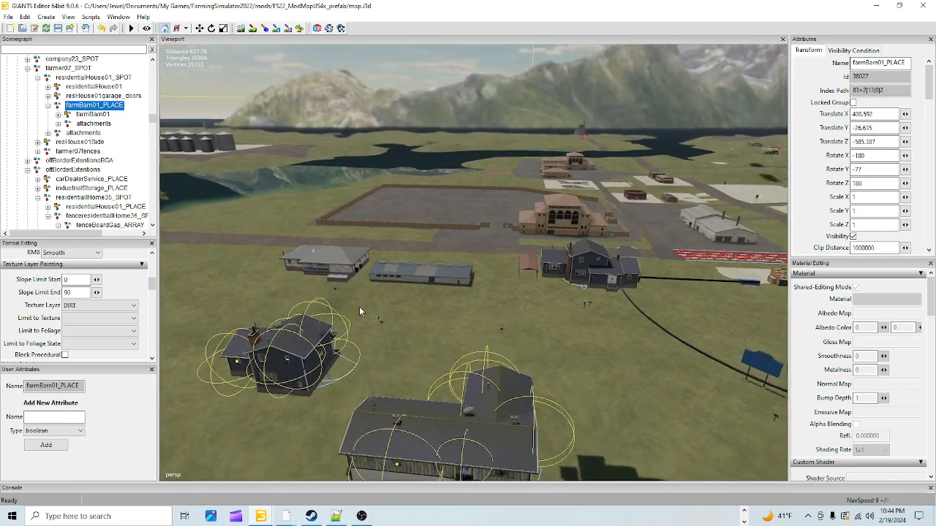
alt+right_drag(359, 310, 727, 77)
alt+drag(393, 282, 503, 228)
alt+right_drag(503, 228, 511, 211)
alt+drag(512, 210, 284, 247)
alt+drag(435, 274, 299, 236)
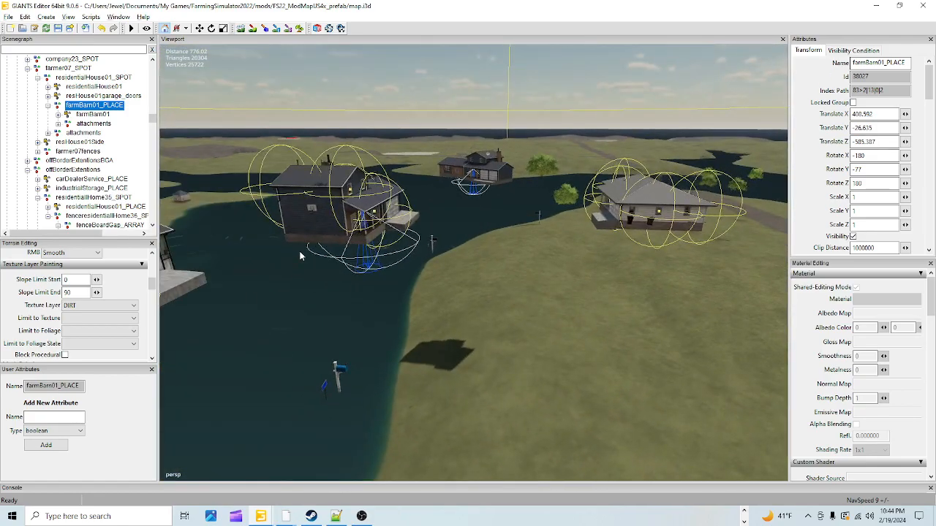
Step: Check the placement of the brick house with the garage on the grassy point beside the lake
alt+right_drag(299, 256, 430, 252)
alt+drag(431, 251, 438, 201)
alt+right_drag(438, 201, 511, 157)
alt+drag(511, 158, 423, 205)
alt+right_drag(423, 205, 349, 310)
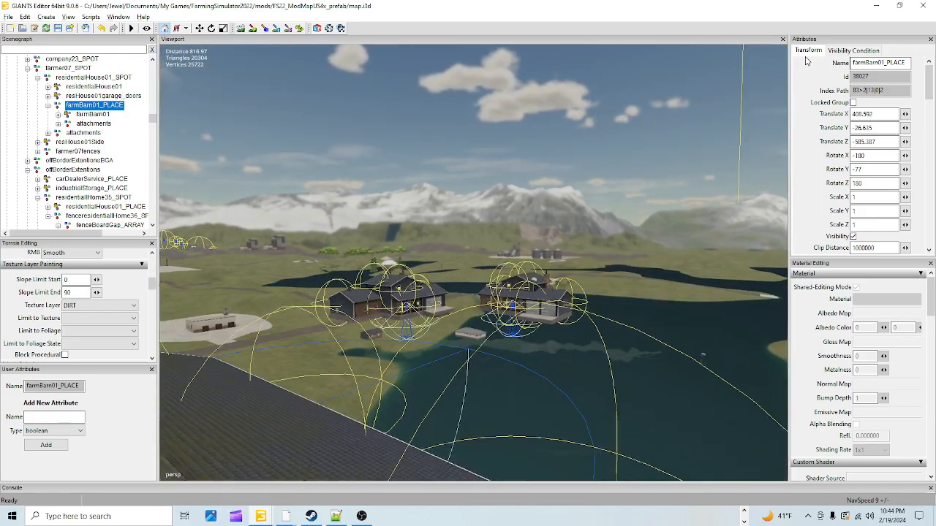
alt+drag(485, 245, 549, 360)
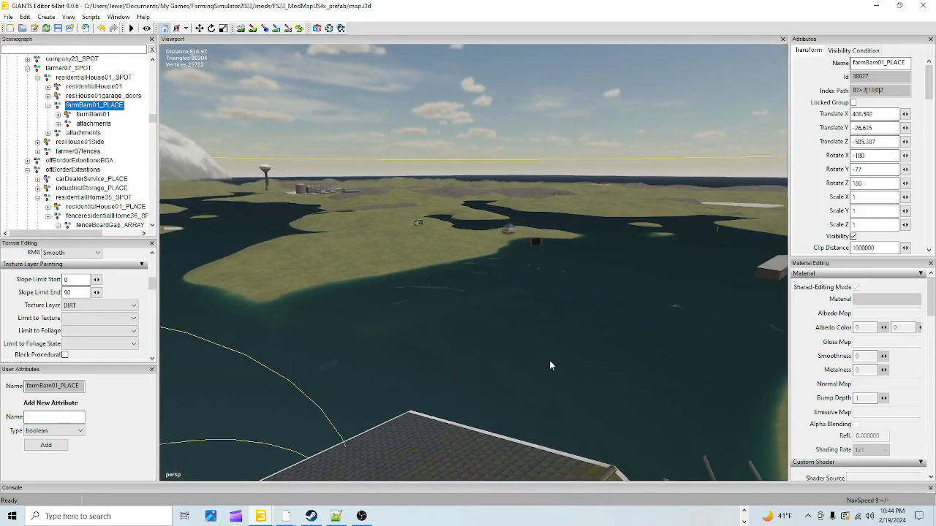
key(f)
alt+right_drag(687, 345, 577, 348)
alt+drag(578, 348, 466, 351)
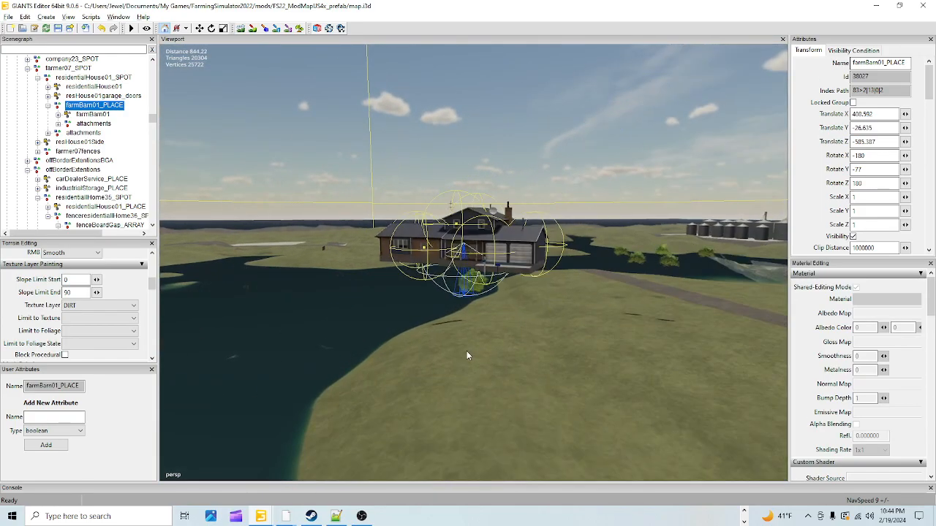
alt+right_drag(466, 351, 632, 289)
alt+drag(632, 290, 299, 395)
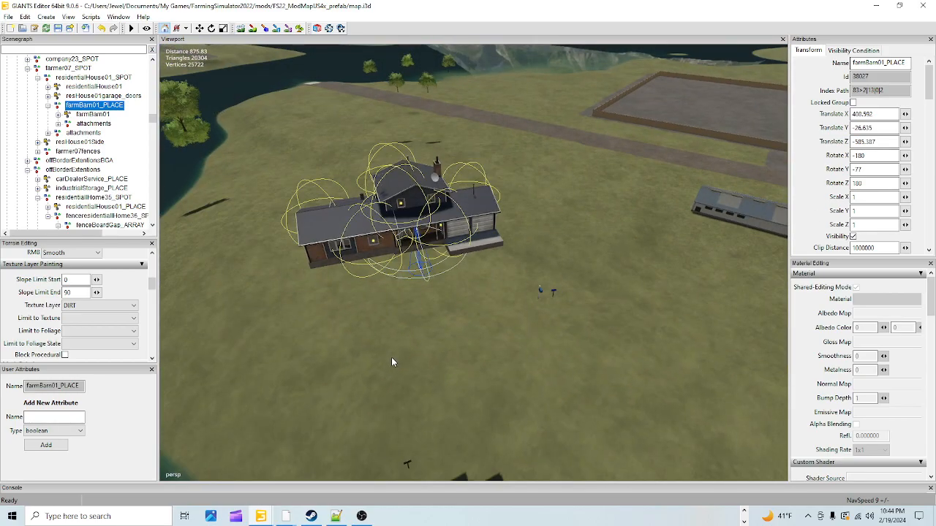
alt+drag(414, 348, 407, 292)
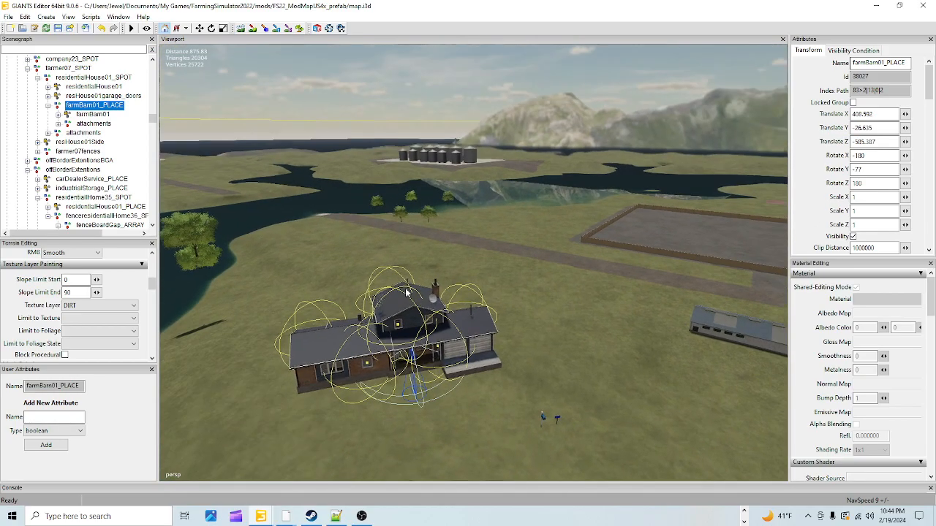
alt+right_drag(483, 232, 418, 361)
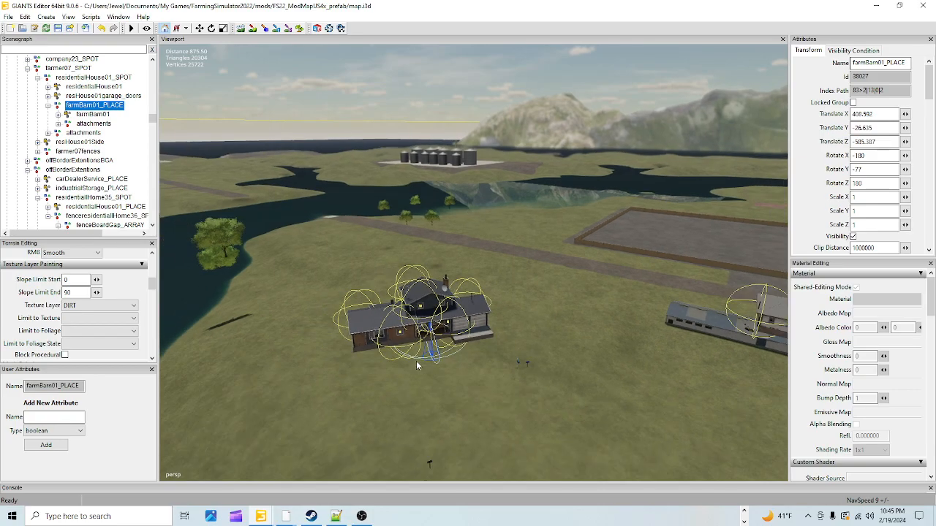
Step: Inspect the white single-storey house near the baseball field, including its porch and concrete driveway slab
alt+drag(417, 361, 519, 388)
alt+right_drag(520, 388, 662, 180)
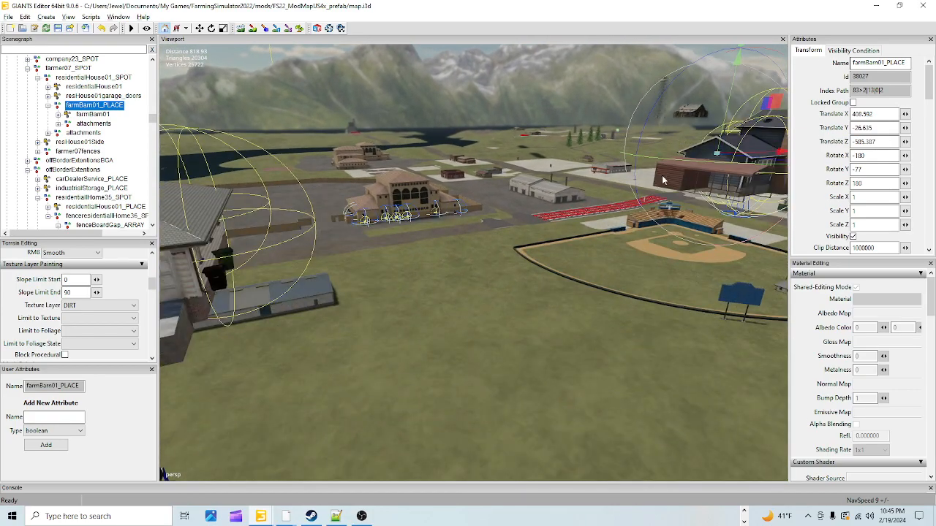
alt+drag(662, 180, 478, 394)
alt+right_drag(478, 395, 428, 282)
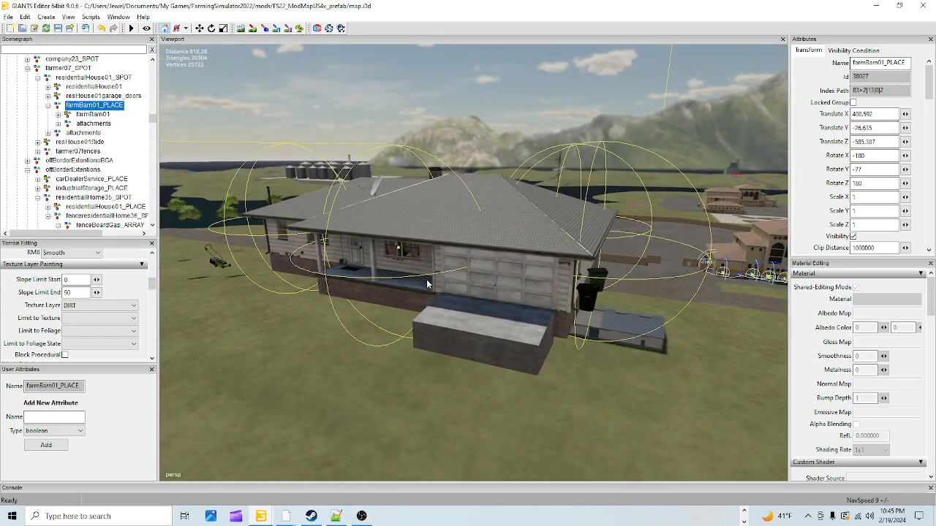
alt+drag(429, 282, 359, 273)
alt+right_drag(360, 273, 498, 221)
alt+drag(498, 222, 714, 280)
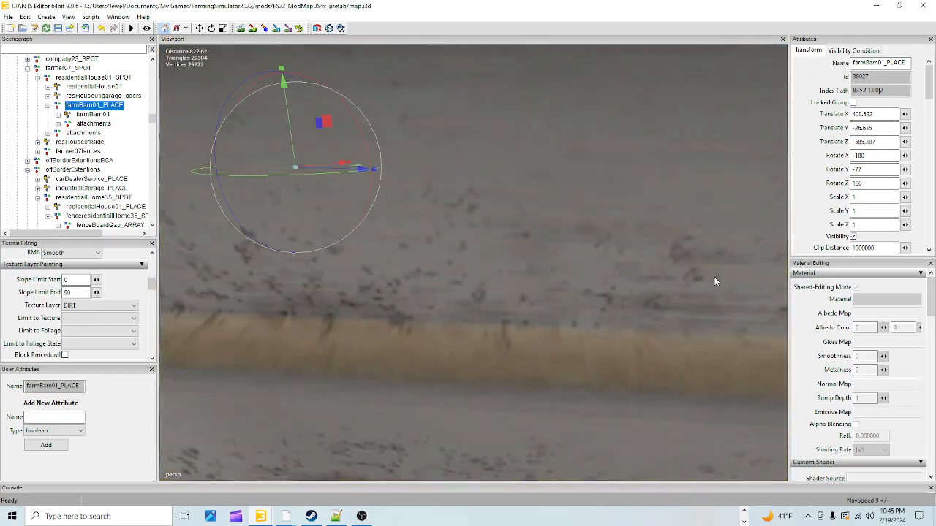
alt+right_drag(714, 280, 518, 334)
alt+drag(517, 334, 744, 263)
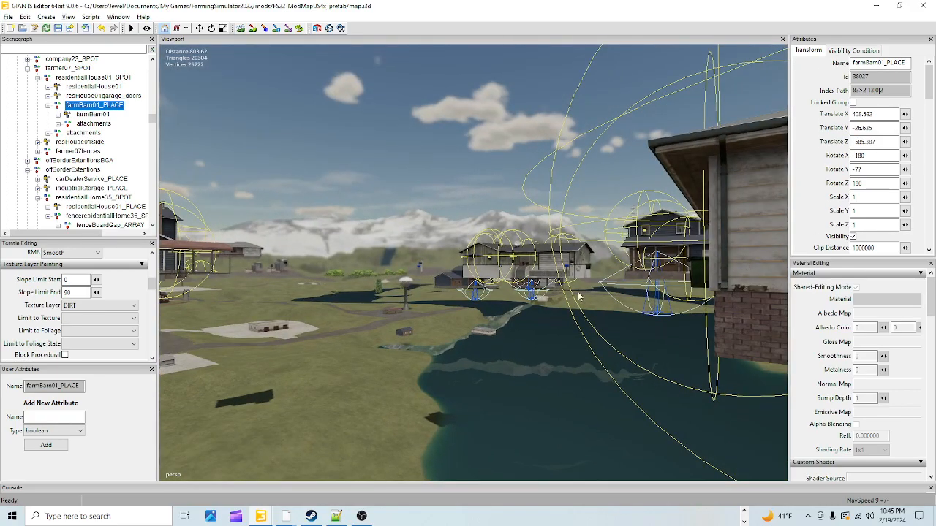
Step: Survey the ground around the water tower and the two dark blue houses beyond it
alt+drag(579, 295, 593, 350)
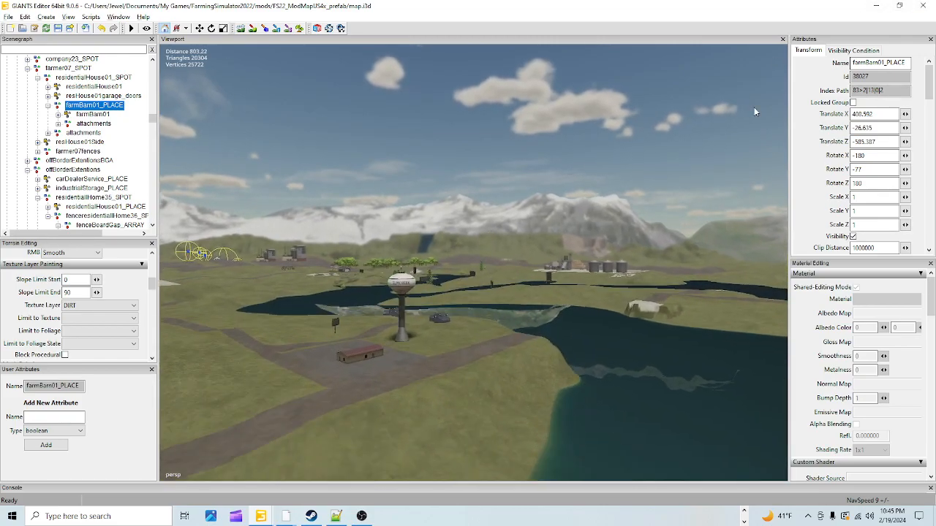
scroll(420, 418, up, 5)
alt+drag(543, 296, 518, 312)
scroll(542, 376, up, 3)
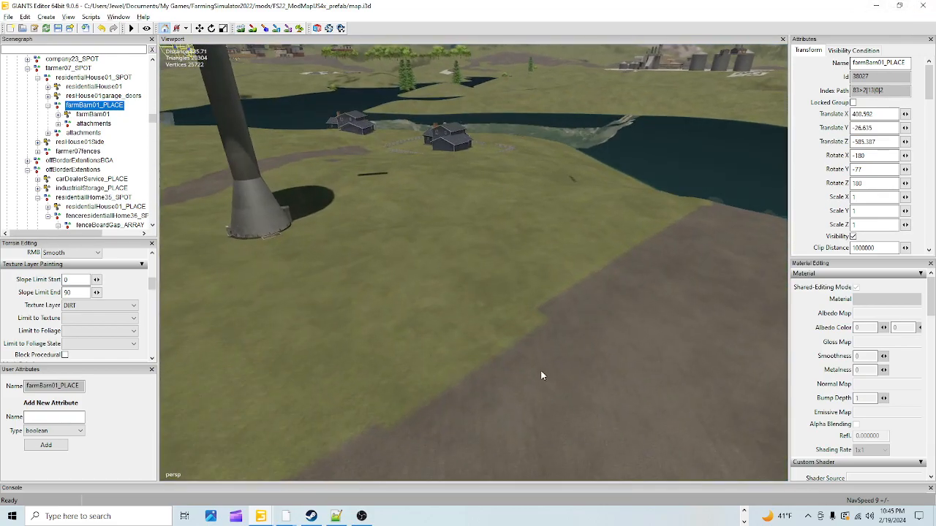
alt+drag(542, 376, 546, 337)
scroll(547, 337, up, 3)
scroll(653, 196, up, 4)
alt+drag(479, 250, 623, 156)
scroll(654, 196, up, 3)
alt+drag(532, 218, 502, 194)
scroll(309, 343, down, 5)
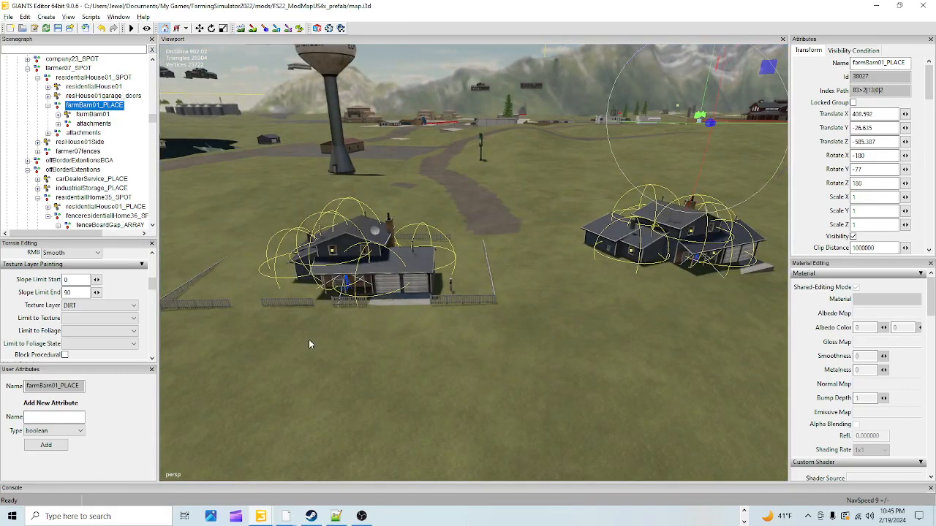
Step: Inspect the picket fence, porch and ground contact of the blue house near the water tower
alt+drag(309, 342, 359, 341)
scroll(518, 308, up, 3)
alt+drag(517, 309, 430, 306)
scroll(430, 306, up, 4)
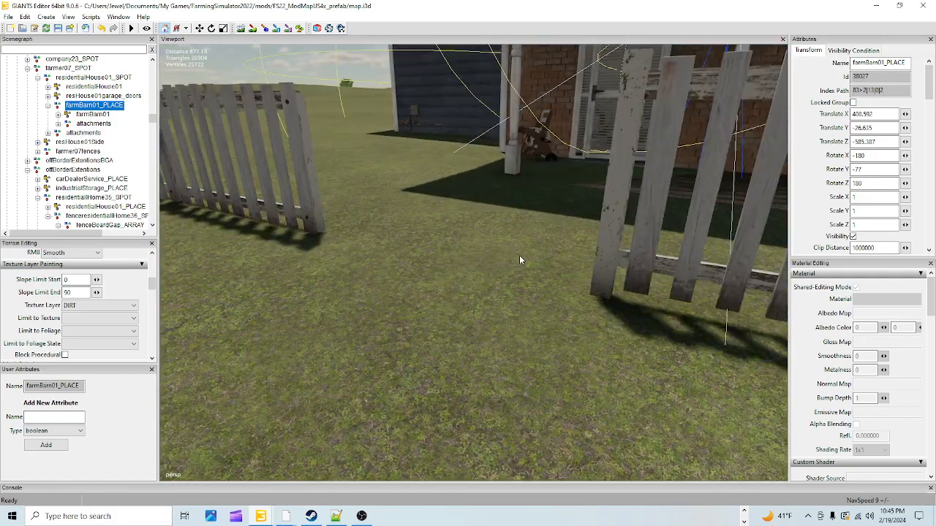
alt+drag(520, 261, 537, 268)
scroll(681, 247, down, 3)
scroll(502, 215, up, 4)
scroll(543, 207, down, 2)
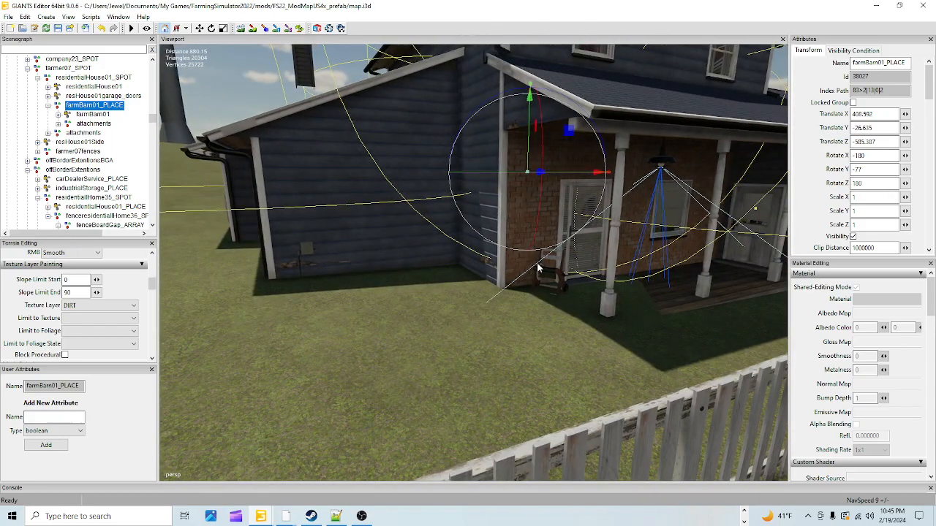
scroll(421, 326, down, 5)
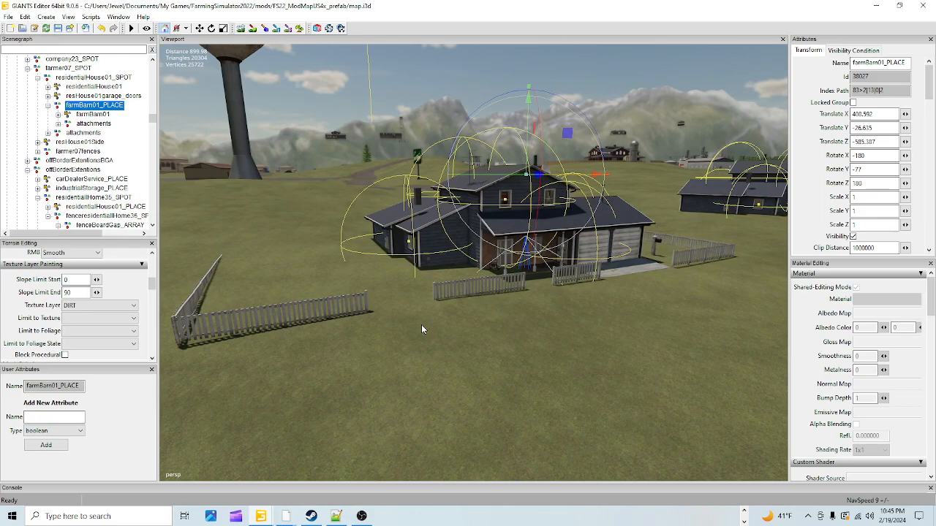
Step: Look over the lakeside beyond the fenced blue house for buildings standing in the water
alt+drag(421, 329, 545, 299)
scroll(544, 300, up, 5)
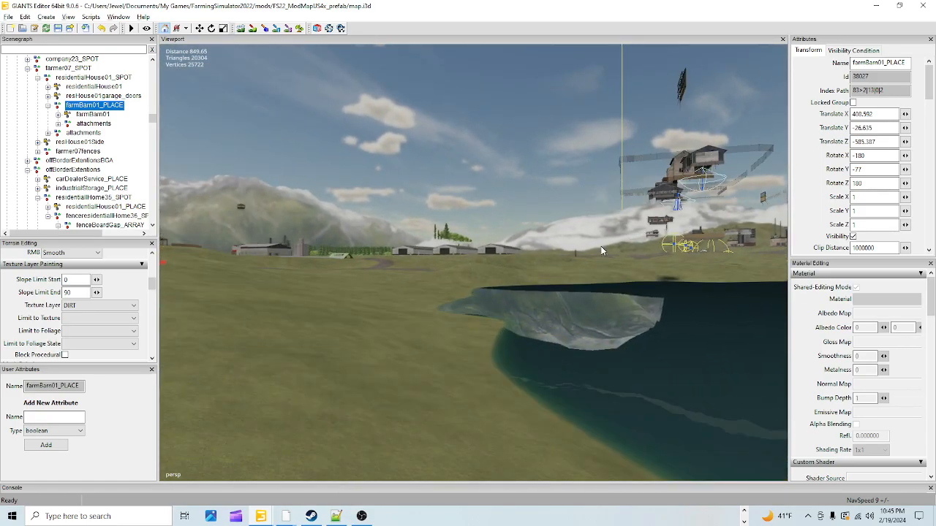
alt+drag(600, 251, 506, 197)
scroll(291, 318, down, 3)
scroll(402, 286, up, 4)
scroll(386, 252, down, 3)
scroll(930, 5, up, 2)
scroll(929, 6, up, 5)
alt+right_drag(506, 197, 232, 342)
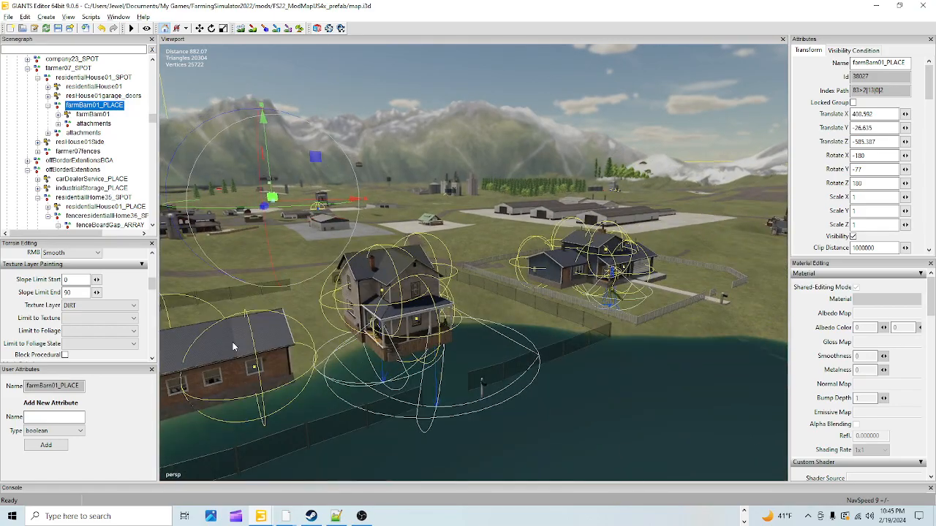
Step: Inspect the two-storey house with the canopy tent standing over the water and select its parent group residentialHome28_SPOT
alt+drag(453, 260, 510, 302)
scroll(544, 227, up, 3)
alt+right_drag(600, 214, 620, 104)
alt+drag(620, 104, 526, 240)
alt+right_drag(526, 241, 454, 332)
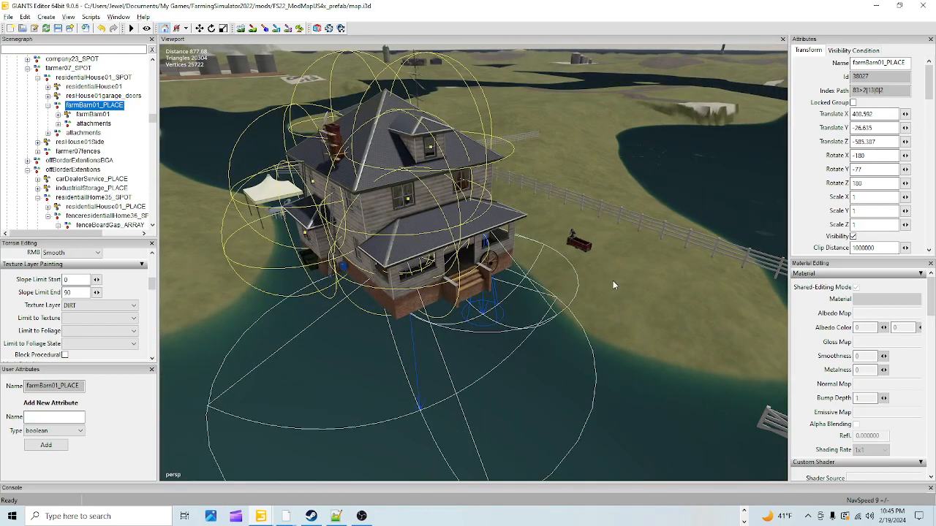
alt+drag(612, 280, 680, 152)
alt+right_drag(451, 301, 614, 178)
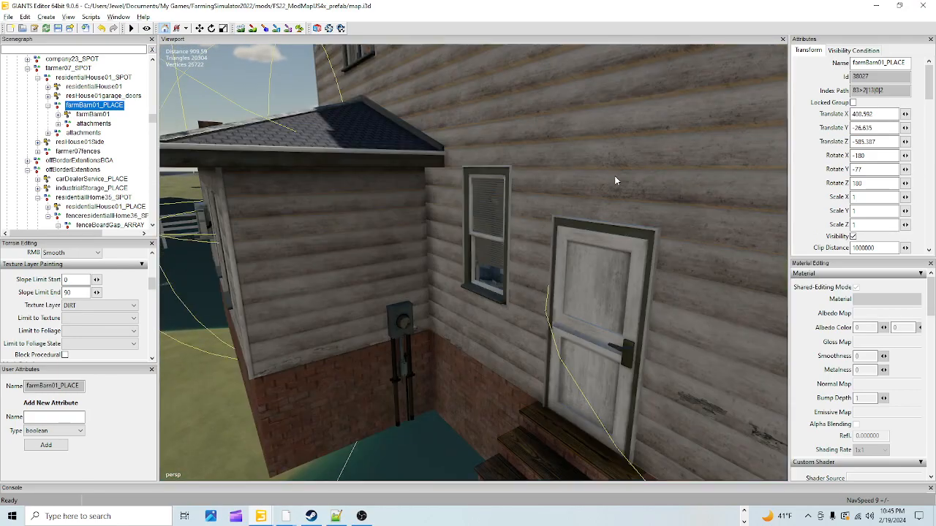
alt+drag(614, 179, 684, 247)
alt+right_drag(685, 247, 365, 205)
click(451, 217)
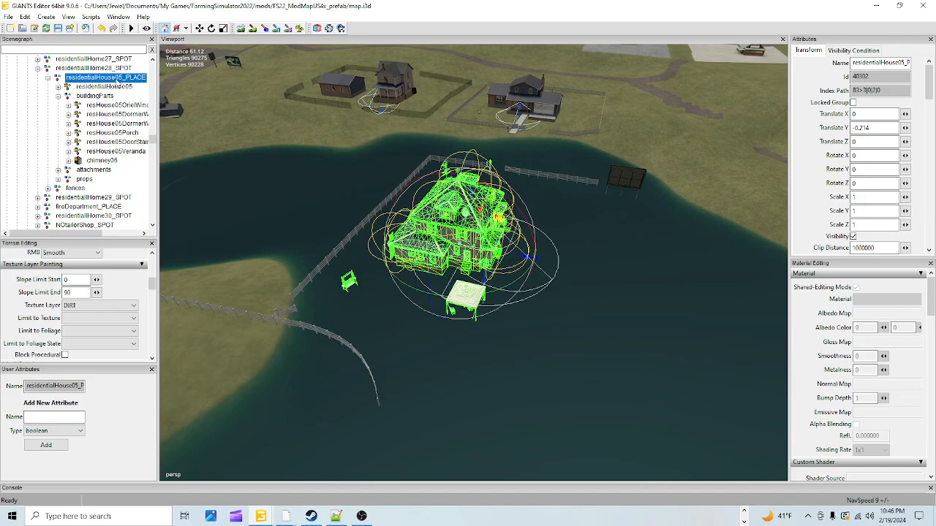
alt+drag(636, 288, 410, 291)
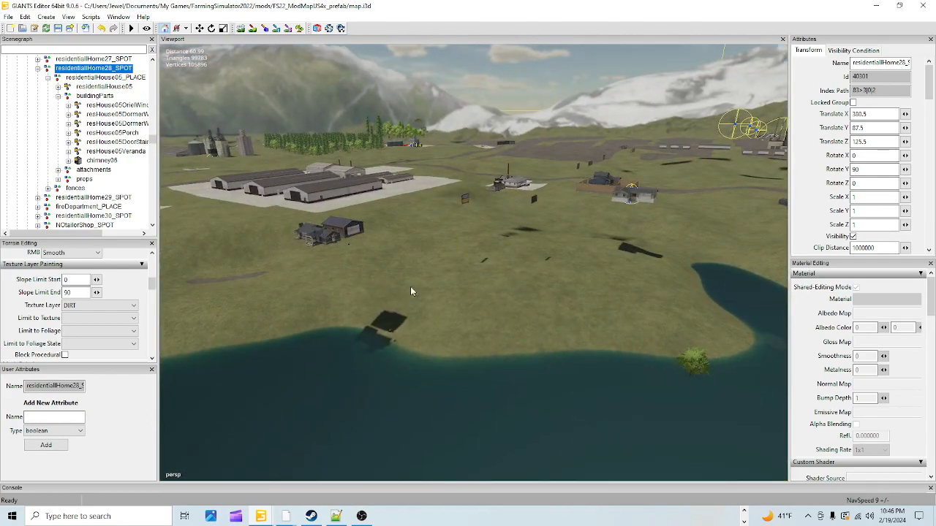
Step: Relocate residentialHome28_SPOT with its fences to the open grass near the dirt paths, at Translate 320.463, 59.024, -806.3
alt+drag(636, 305, 448, 405)
alt+drag(447, 402, 541, 365)
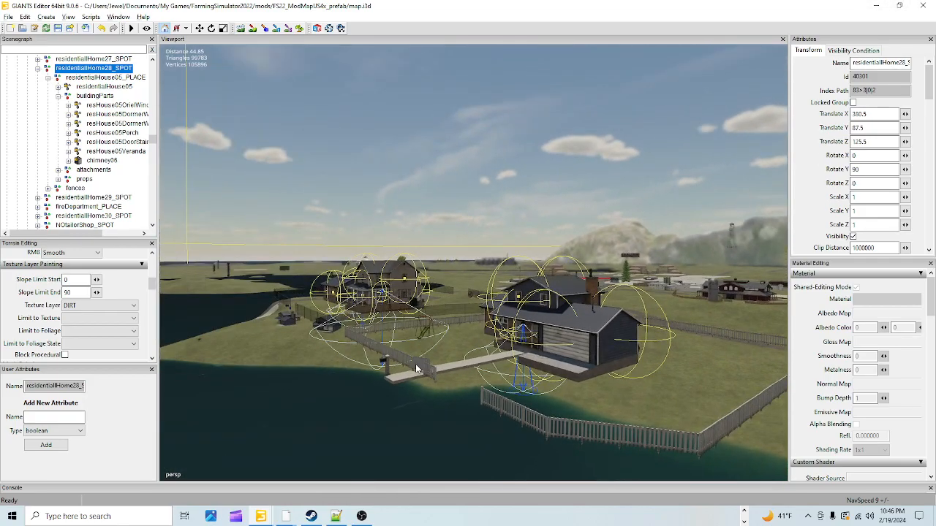
scroll(570, 292, up, 4)
mouse_move(575, 279)
alt+mouse_down()
mouse_move(559, 331)
mouse_move(571, 290)
alt+mouse_up()
alt+right_drag(463, 383, 620, 213)
alt+drag(546, 220, 602, 271)
alt+right_drag(482, 329, 586, 265)
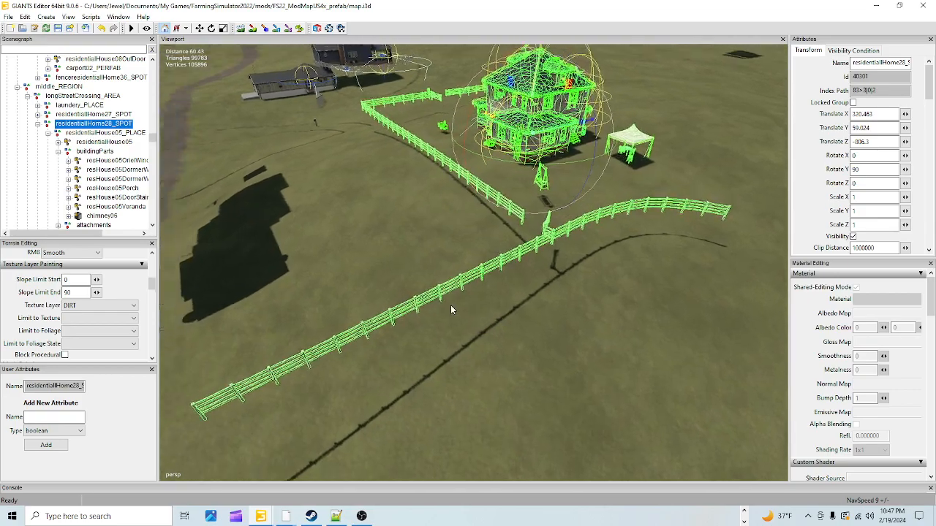
alt+drag(450, 305, 281, 311)
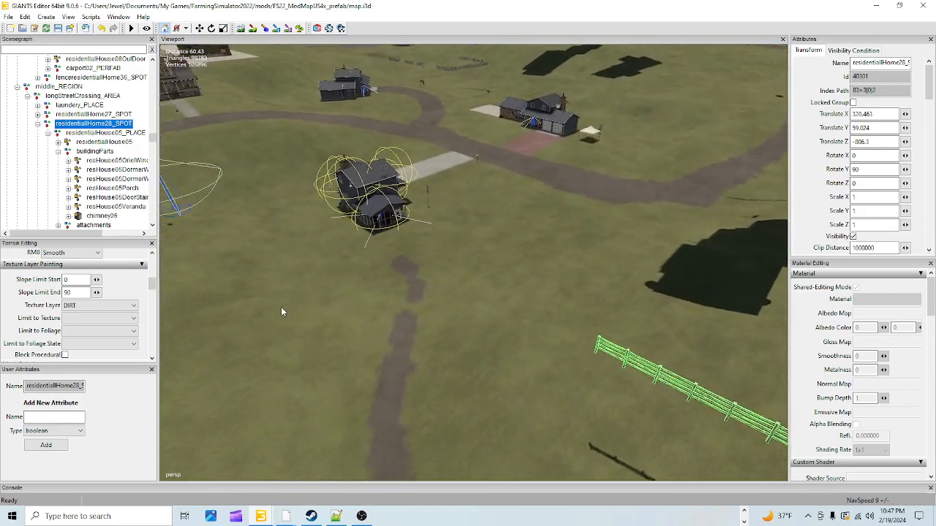
alt+right_drag(282, 310, 431, 239)
alt+drag(431, 238, 414, 208)
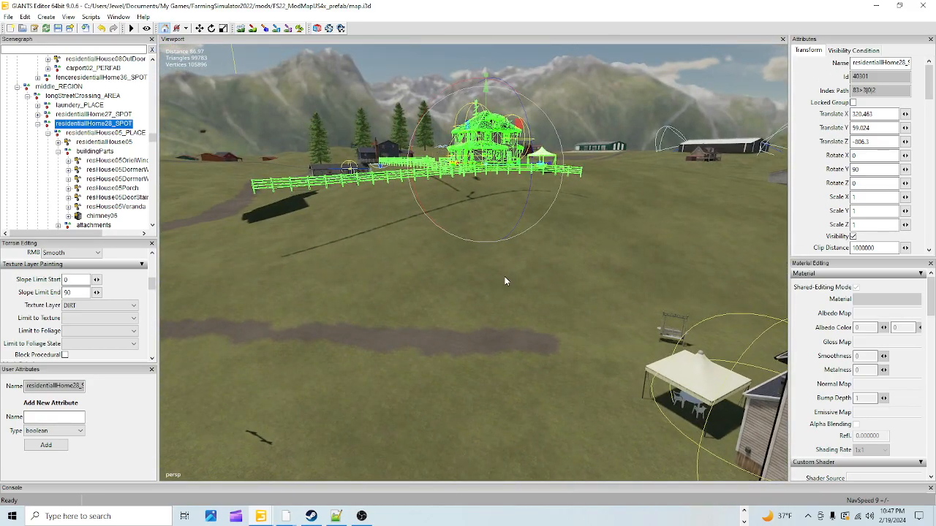
Step: Look over the dirt road, the neighbouring houses and the large white barn around the relocated residentialHome28_SPOT house
alt+drag(505, 276, 470, 302)
alt+right_drag(467, 302, 424, 312)
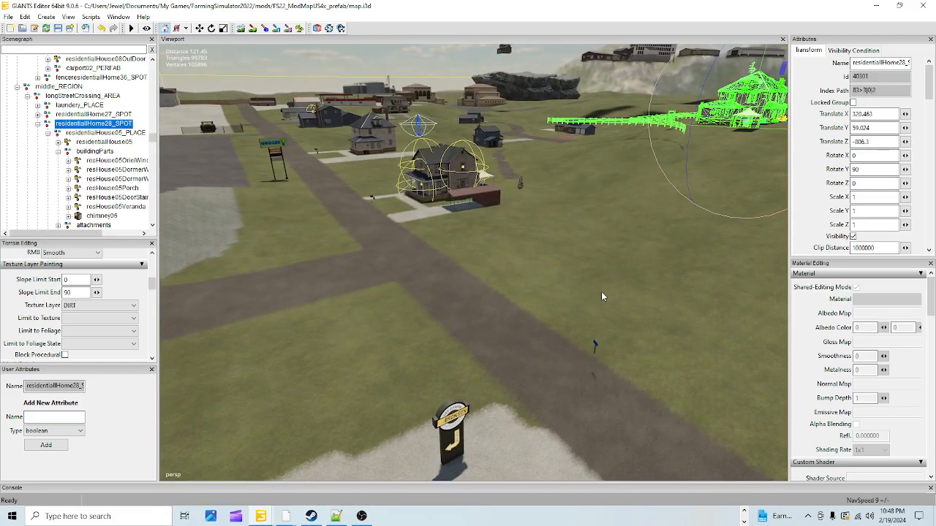
alt+right_drag(600, 259, 604, 240)
alt+drag(605, 239, 654, 209)
alt+right_drag(655, 215, 422, 391)
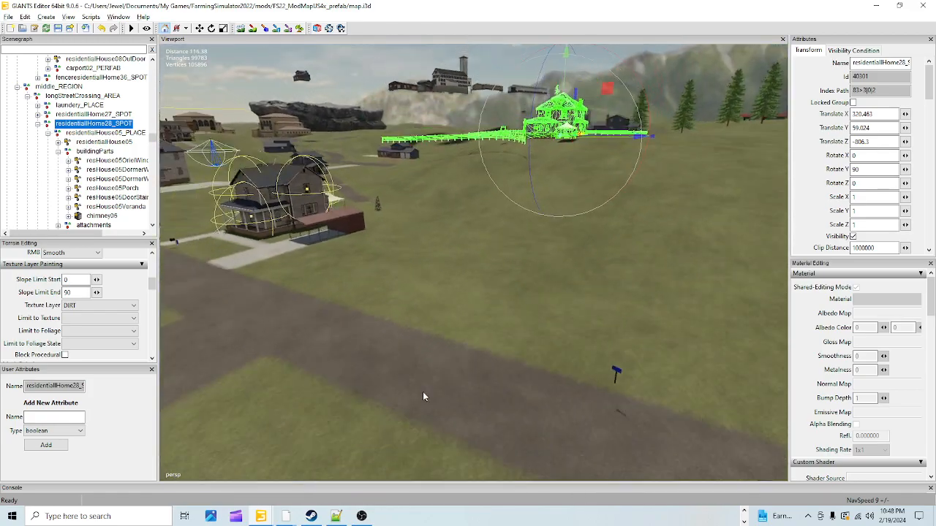
alt+drag(422, 391, 623, 342)
alt+right_drag(623, 343, 658, 213)
alt+drag(657, 213, 408, 320)
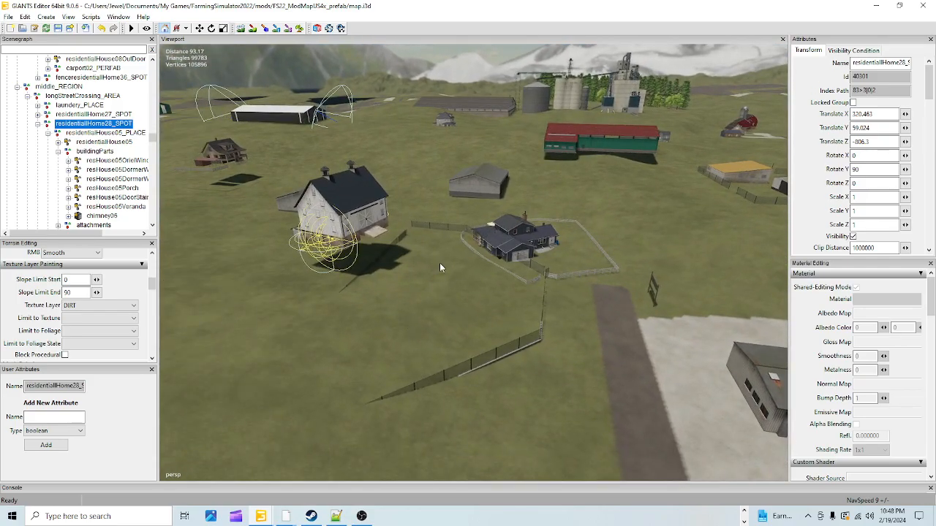
alt+drag(439, 262, 252, 231)
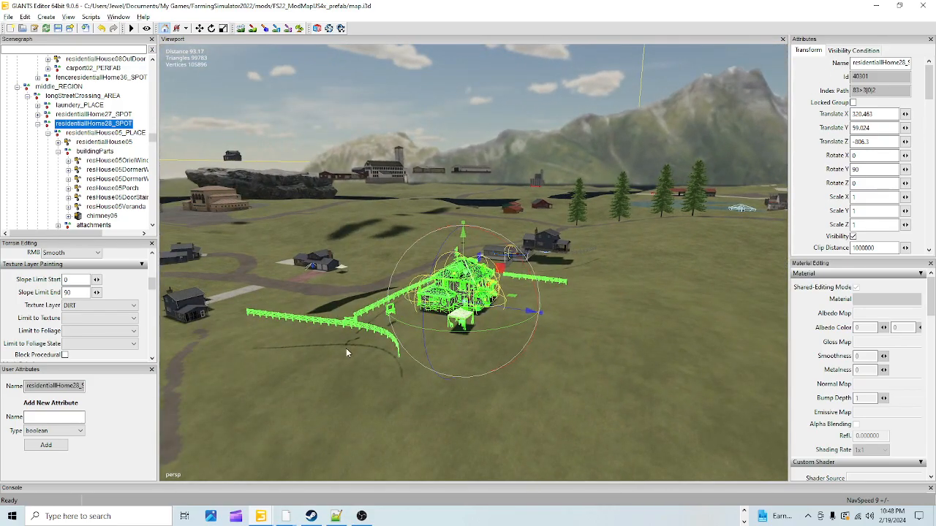
Step: Inspect the relocated residentialHome28_SPOT house up close, checking its brick base, porches, canopy tent and fences against the ground
alt+right_drag(346, 352, 471, 356)
alt+drag(472, 355, 654, 282)
alt+right_drag(654, 282, 524, 397)
alt+right_drag(595, 362, 526, 380)
alt+drag(526, 381, 595, 404)
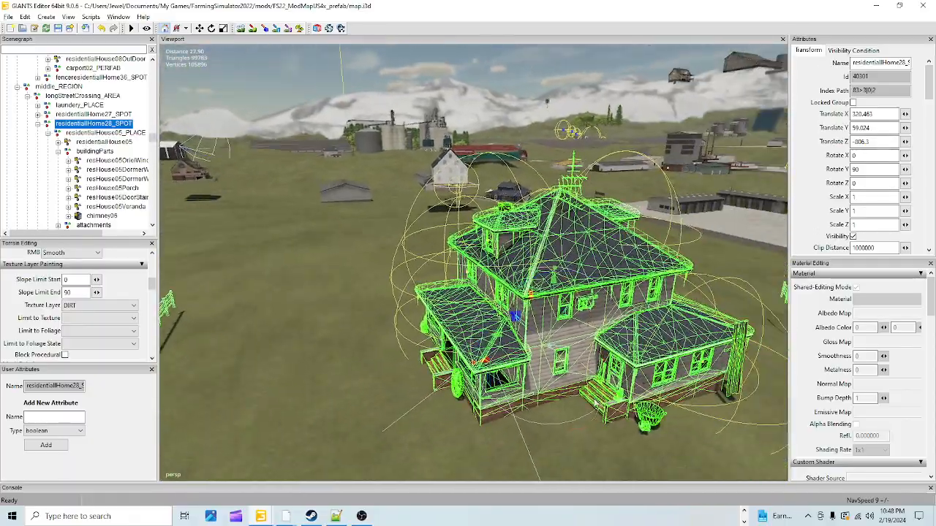
alt+right_drag(595, 404, 568, 373)
alt+drag(568, 373, 502, 361)
alt+right_drag(501, 361, 614, 309)
alt+drag(614, 314, 453, 328)
alt+right_drag(454, 328, 527, 292)
Step: Survey the open grass between the relocated house, the white barn and the dark mesh fence beside the dirt road
alt+right_drag(330, 343, 446, 282)
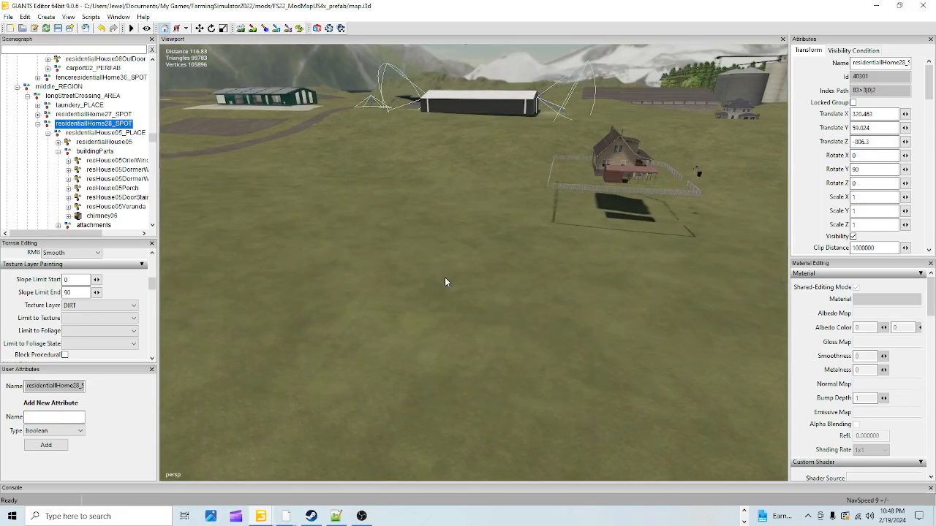
alt+drag(447, 281, 672, 257)
alt+right_drag(672, 257, 464, 395)
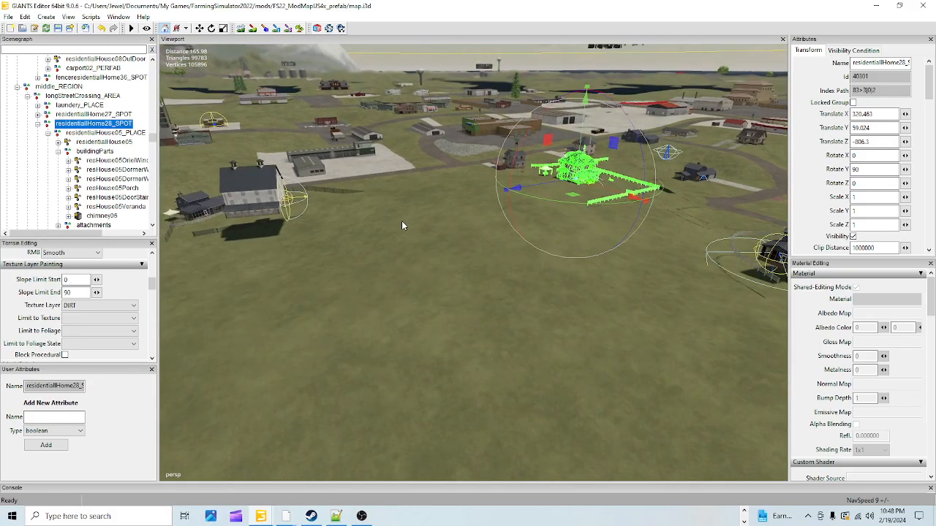
alt+drag(607, 290, 567, 72)
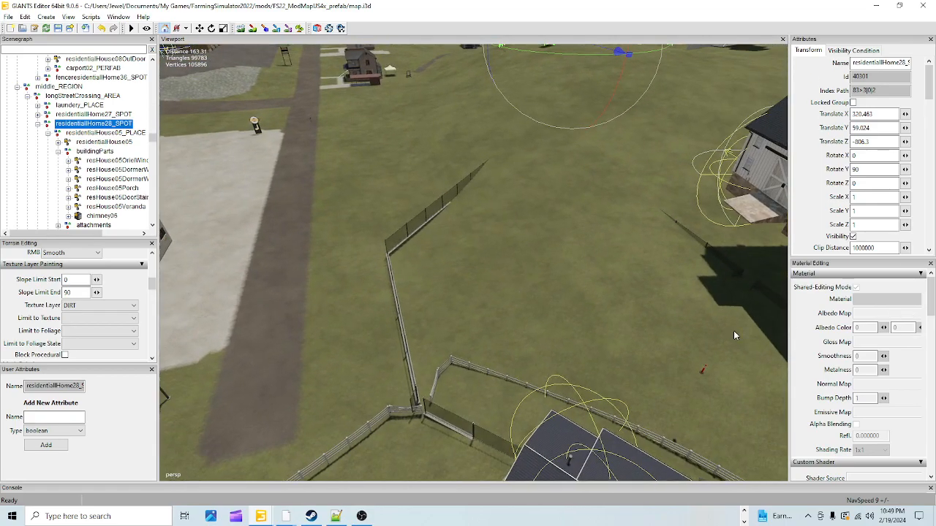
alt+drag(734, 335, 523, 324)
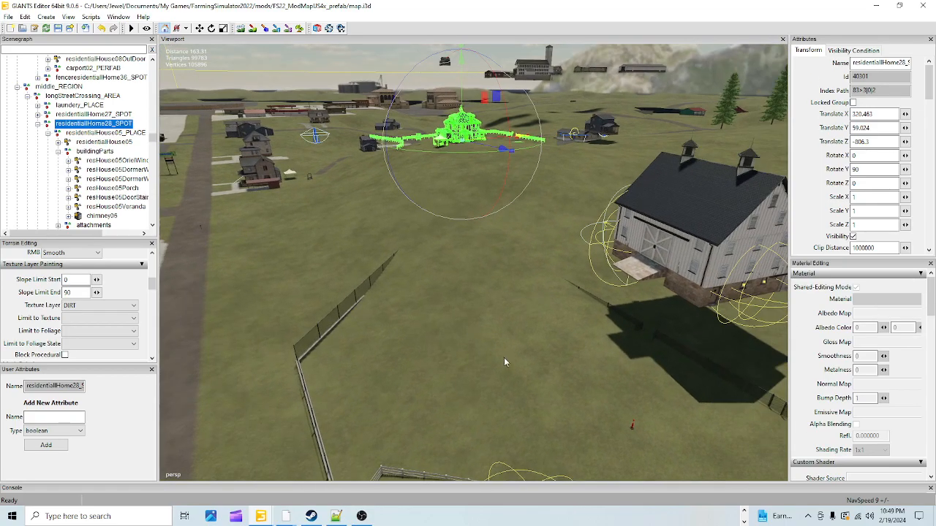
alt+drag(503, 356, 415, 368)
alt+right_drag(416, 368, 693, 66)
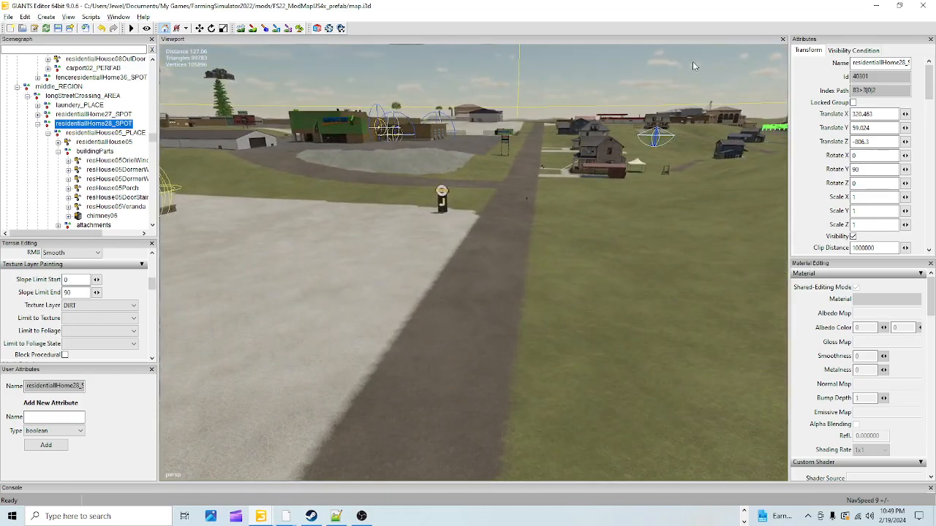
alt+drag(693, 66, 690, 299)
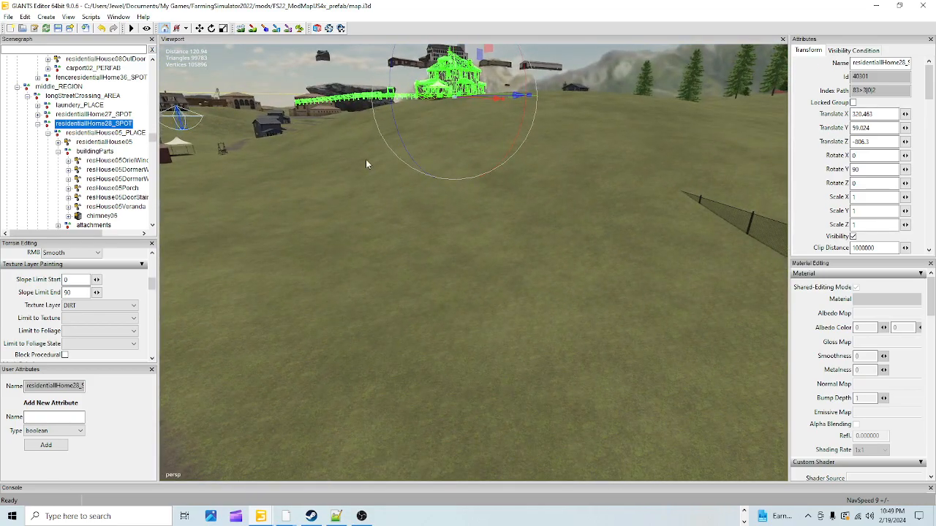
alt+drag(418, 334, 344, 322)
alt+right_drag(344, 322, 481, 214)
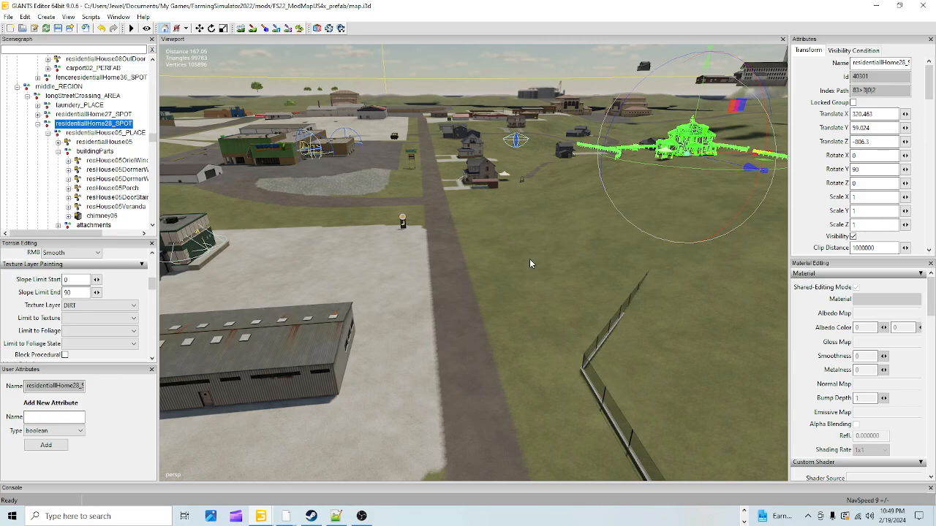
Step: Examine the dirt road along the concrete yard, its end and the white-fenced blue house beyond it
alt+drag(515, 395, 673, 411)
alt+right_drag(672, 411, 604, 328)
alt+middle_drag(604, 328, 344, 446)
alt+right_drag(344, 447, 824, 223)
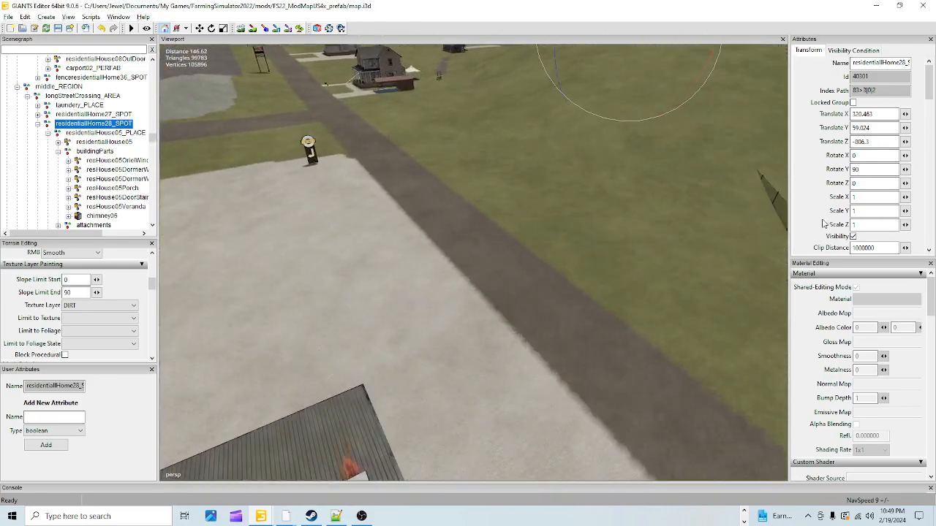
alt+drag(468, 292, 585, 248)
alt+right_drag(629, 292, 479, 407)
alt+right_drag(578, 307, 513, 430)
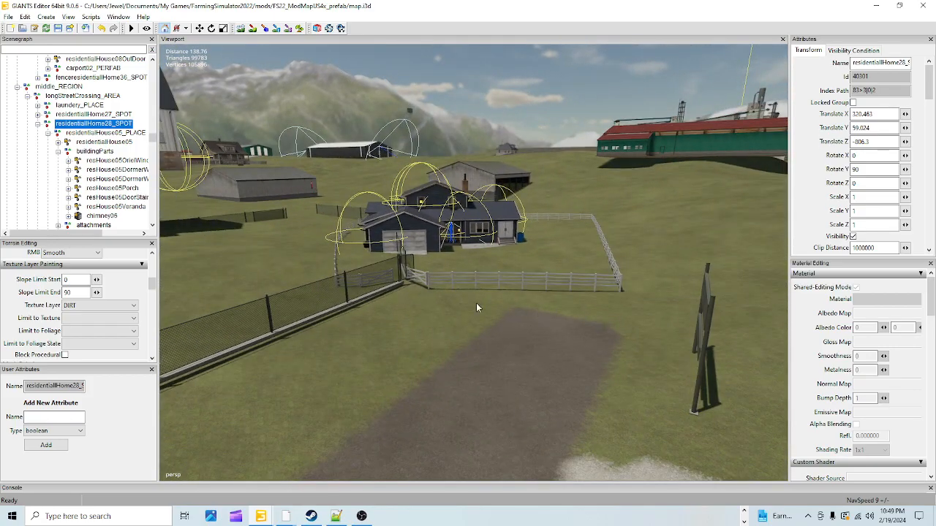
alt+drag(505, 197, 537, 281)
alt+right_drag(537, 282, 396, 383)
alt+drag(465, 368, 511, 336)
alt+right_drag(512, 336, 249, 503)
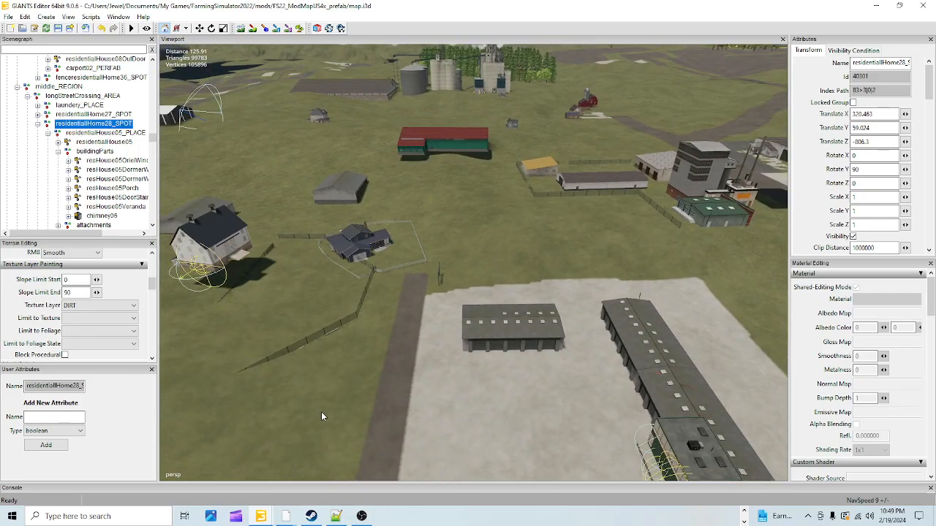
Step: Check the red-roofed green building, the fenced halls and the tower block for objects floating above the ground
alt+drag(346, 388, 406, 357)
alt+right_drag(406, 356, 693, 180)
mouse_move(380, 337)
alt+right_down()
mouse_move(658, 190)
mouse_move(505, 235)
mouse_move(599, 183)
alt+right_up()
alt+drag(445, 357, 632, 363)
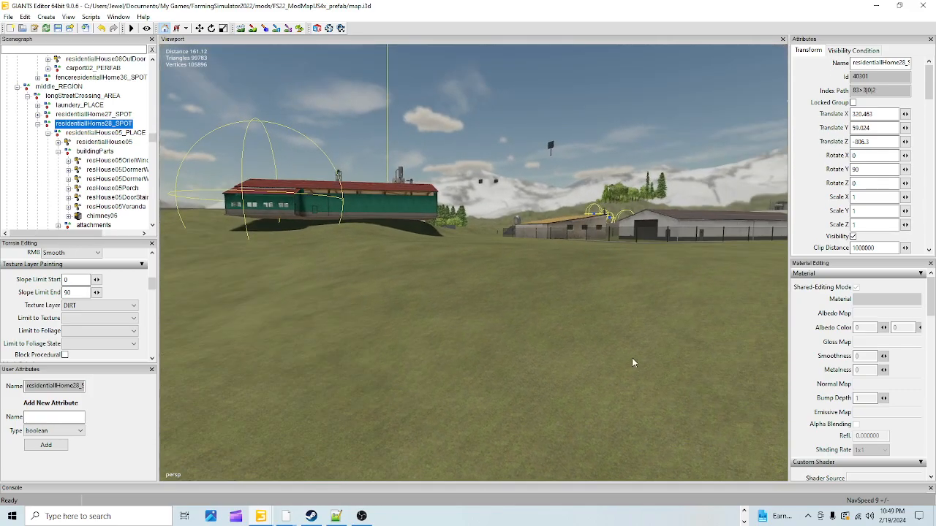
alt+drag(467, 276, 658, 418)
alt+right_drag(439, 424, 621, 293)
alt+drag(452, 465, 545, 460)
alt+right_drag(546, 460, 388, 258)
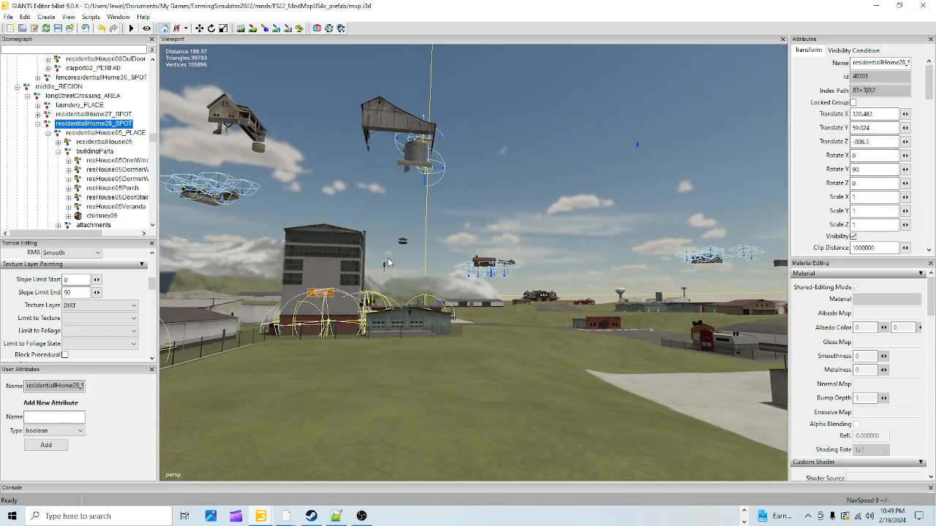
alt+drag(570, 358, 707, 229)
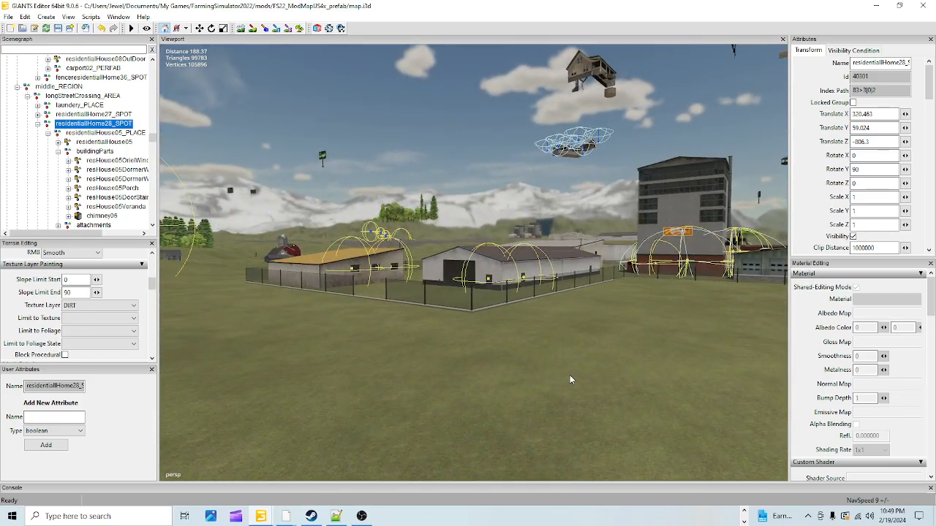
alt+drag(569, 375, 450, 371)
mouse_move(450, 370)
alt+right_down()
mouse_move(475, 387)
mouse_move(461, 435)
mouse_move(446, 364)
alt+right_up()
Step: Delete the open-sided animalTraderGarage02 shed and the closed grey shed beside it from the grass behind the fenced blue house
alt+drag(687, 439, 489, 320)
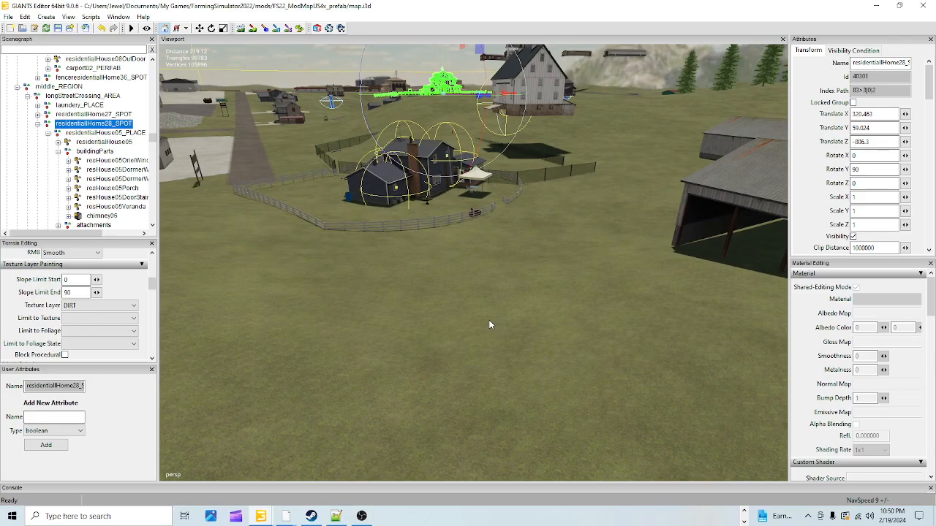
alt+drag(408, 354, 370, 369)
alt+right_drag(370, 369, 479, 234)
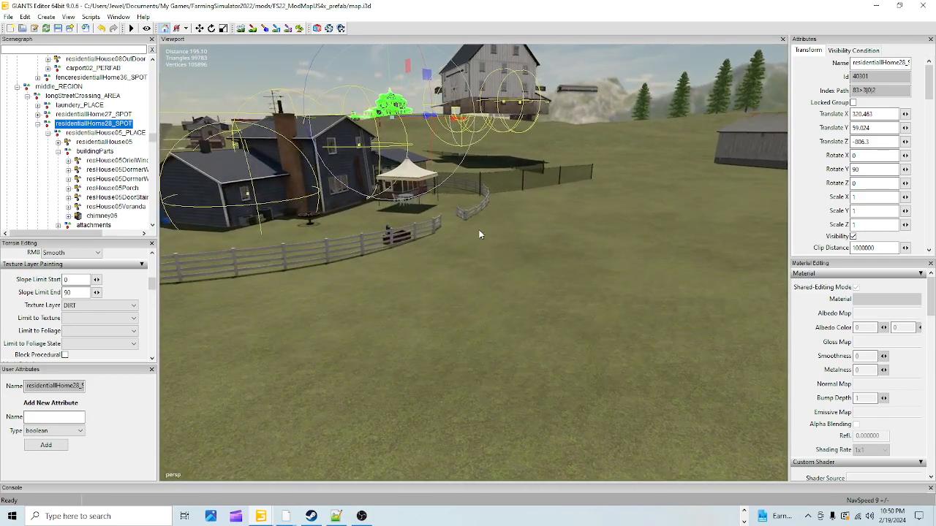
alt+drag(493, 280, 641, 220)
alt+right_drag(641, 220, 596, 154)
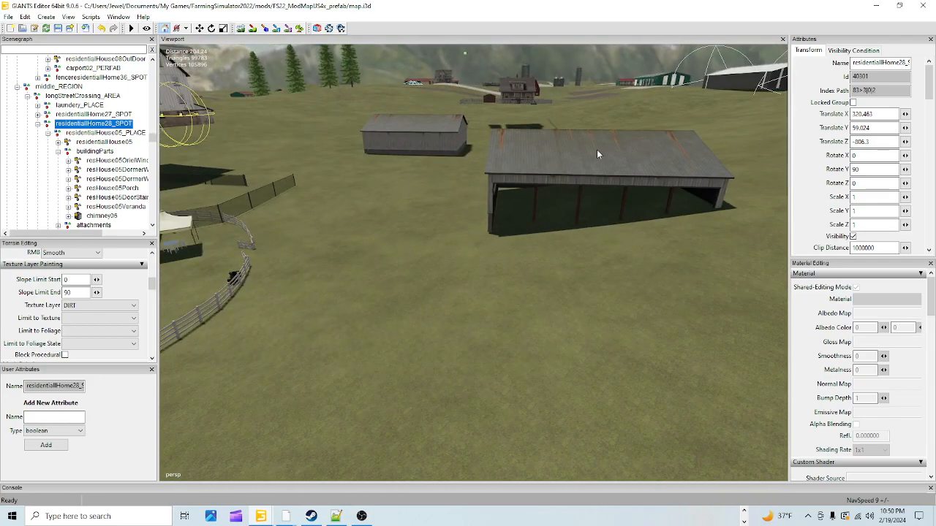
click(594, 156)
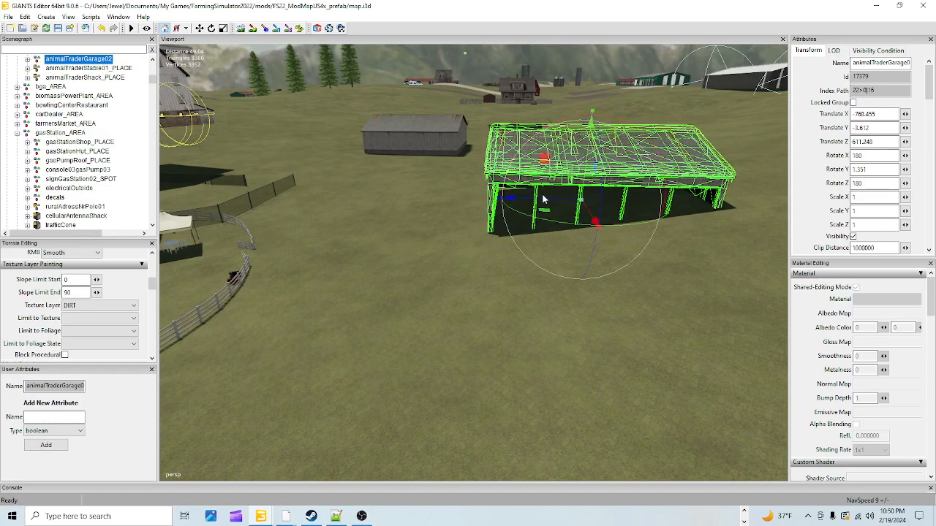
scroll(33, 90, up, 1)
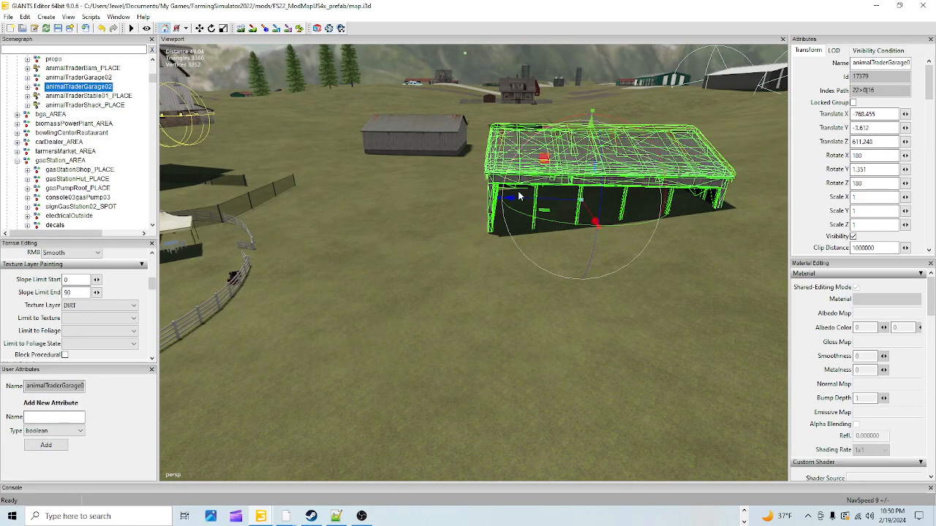
drag(582, 200, 635, 202)
key(Delete)
click(594, 225)
Step: Survey the cleared grassland, the floating fenced house and the white barn for other misplaced objects
alt+drag(594, 225, 701, 154)
mouse_move(557, 231)
alt+mouse_down()
mouse_move(414, 218)
mouse_move(521, 218)
alt+mouse_up()
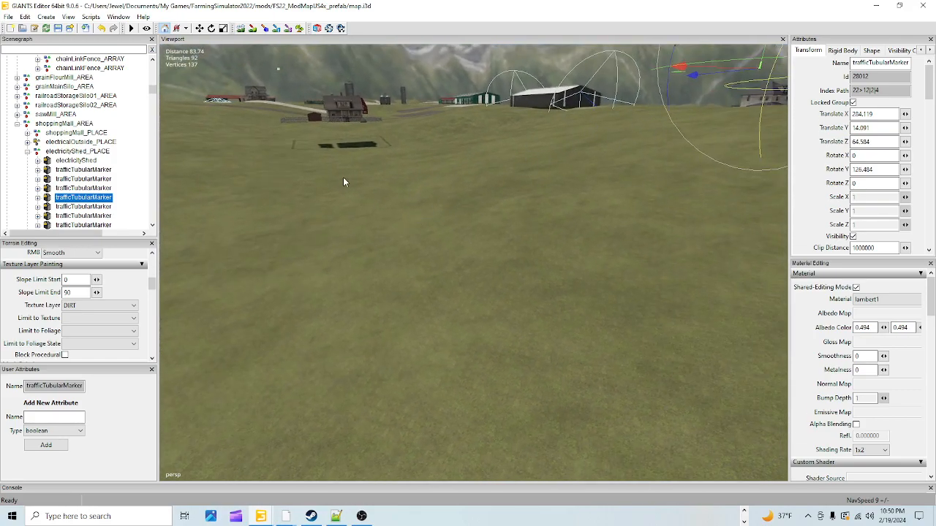
scroll(556, 122, down, 5)
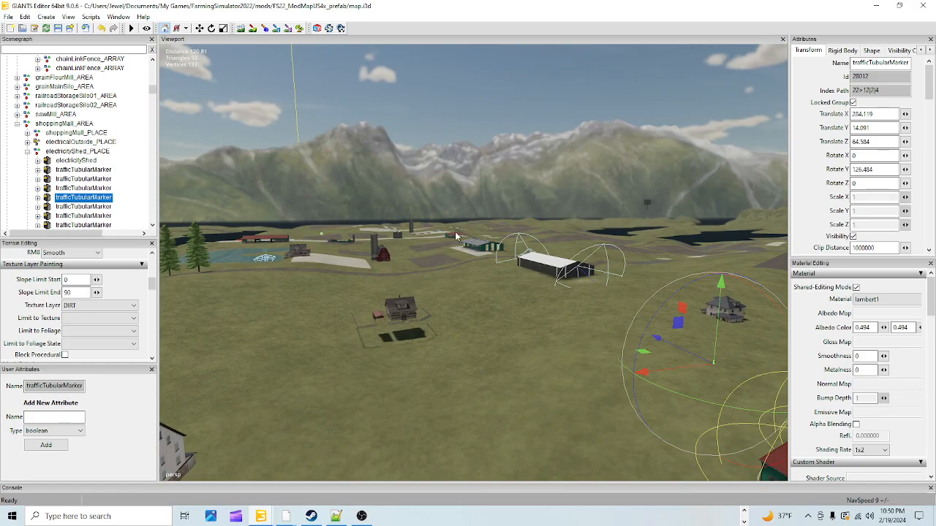
alt+drag(458, 233, 460, 297)
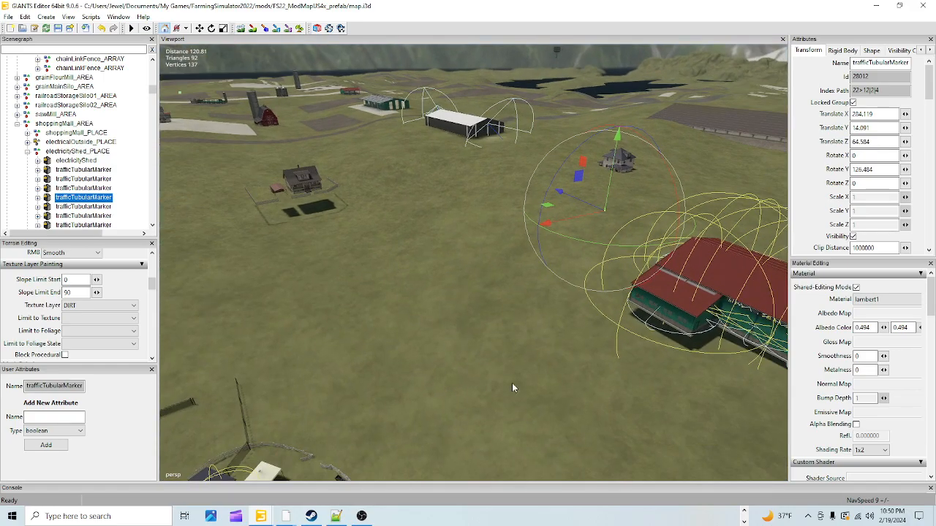
alt+drag(593, 243, 403, 288)
scroll(403, 288, up, 4)
alt+drag(636, 322, 685, 320)
scroll(592, 253, up, 6)
scroll(685, 320, down, 4)
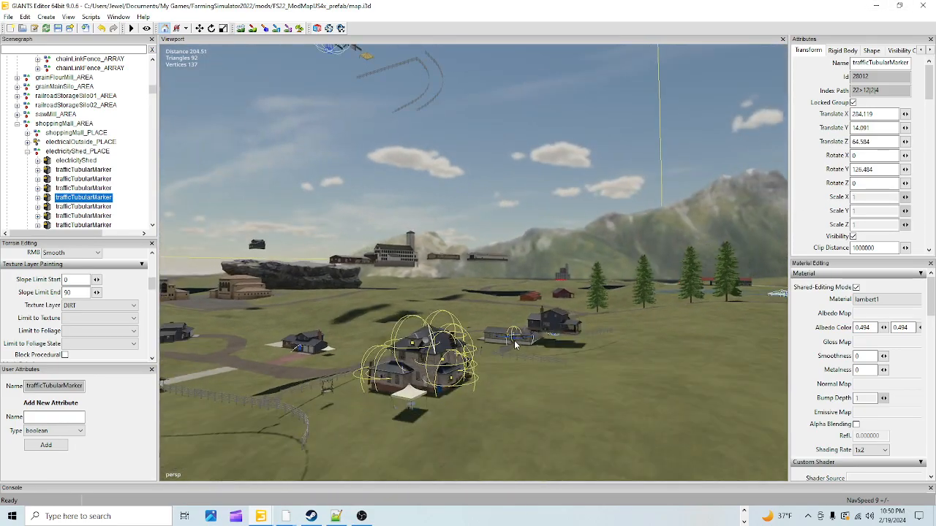
alt+drag(516, 345, 488, 409)
scroll(609, 213, down, 4)
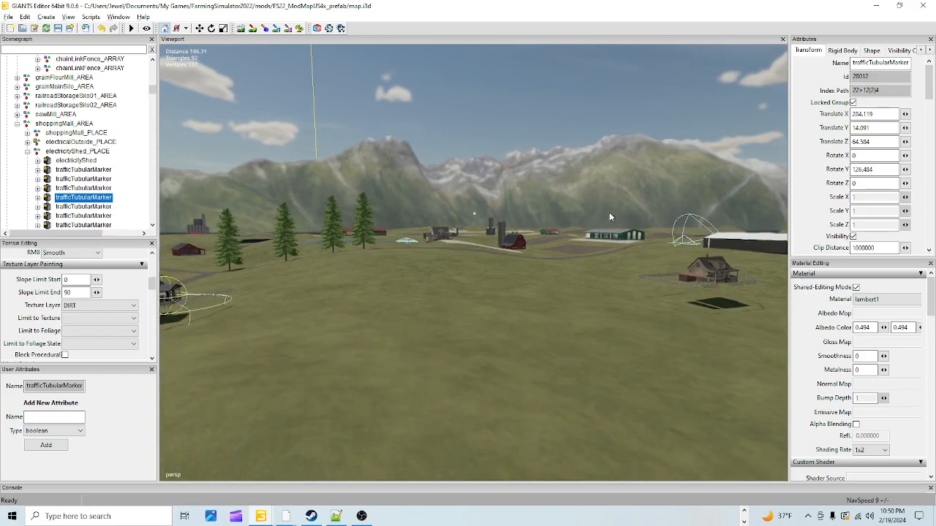
alt+drag(530, 285, 430, 377)
scroll(480, 337, down, 4)
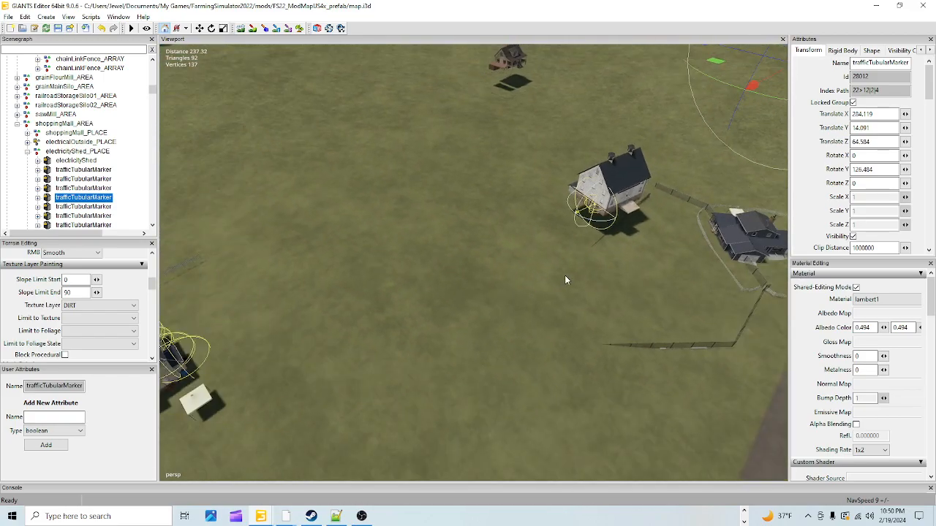
Step: Examine the relocated house's canopy tent and fence runs, and the dark houses beside the dirt path
alt+drag(564, 275, 401, 327)
scroll(401, 327, up, 8)
alt+drag(570, 234, 700, 169)
alt+drag(453, 292, 673, 292)
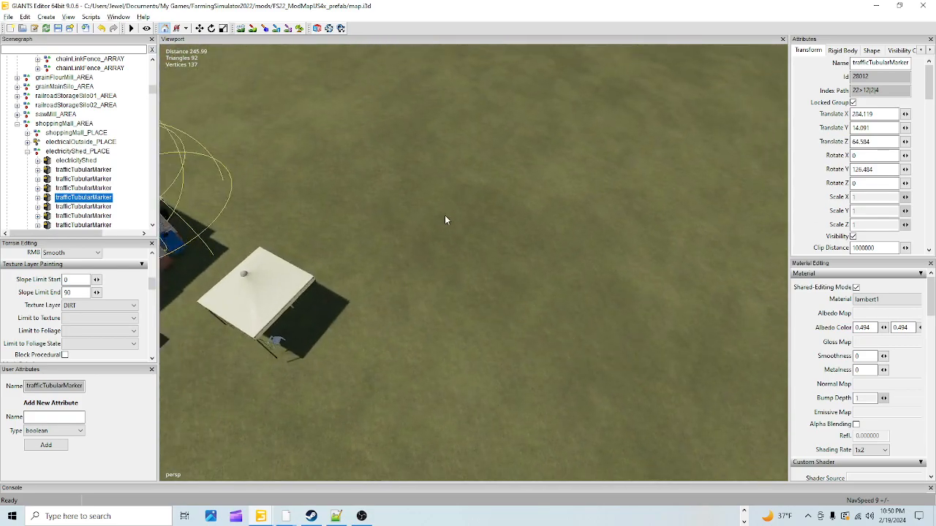
alt+drag(445, 218, 546, 132)
alt+drag(573, 276, 462, 259)
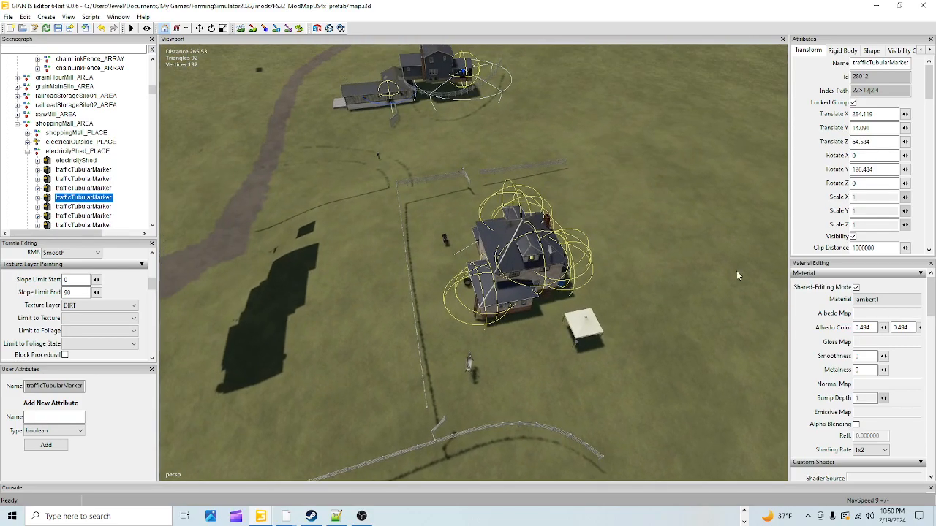
alt+drag(661, 305, 374, 154)
alt+drag(716, 347, 492, 378)
alt+right_drag(492, 379, 797, 173)
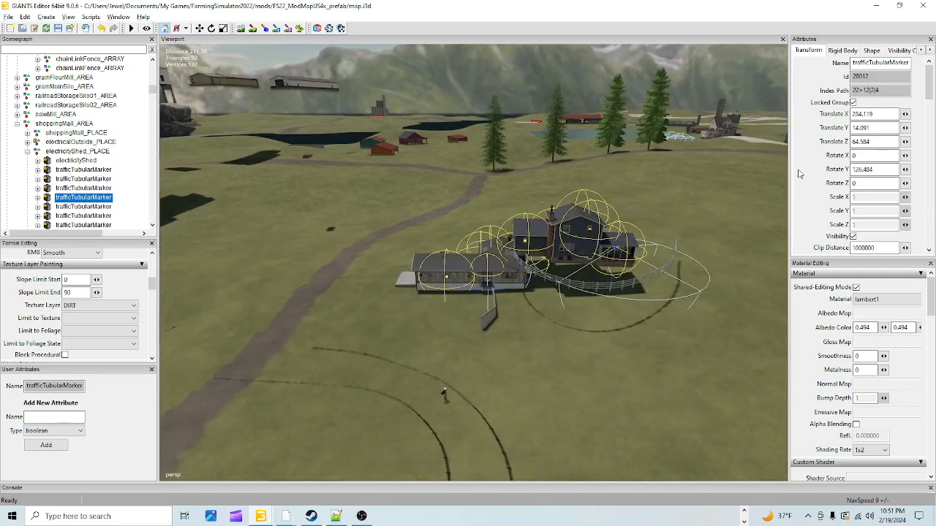
Step: Inspect the relocated two-storey house from above and close up, including its fence lines, brick foundation and porch steps
alt+drag(702, 219, 699, 365)
alt+right_drag(744, 290, 358, 414)
alt+drag(358, 415, 485, 378)
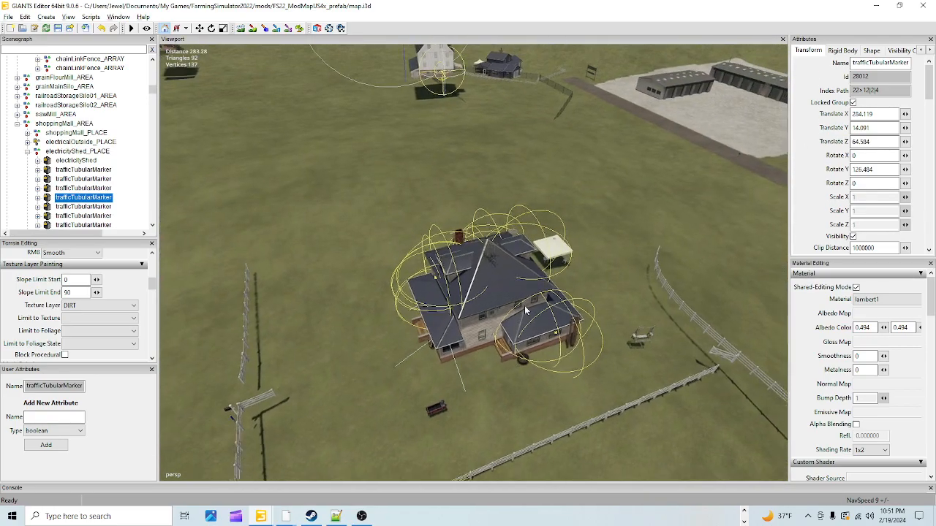
alt+right_drag(524, 306, 489, 367)
alt+drag(484, 381, 524, 290)
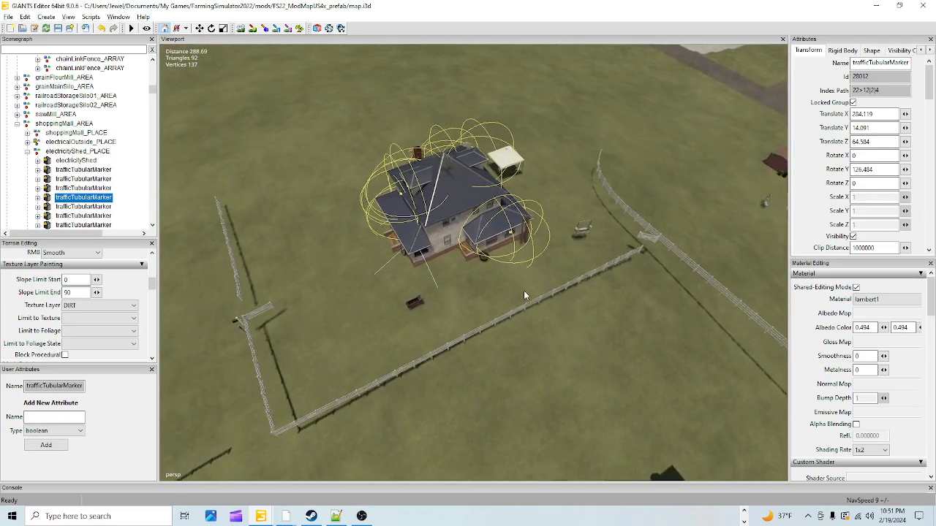
alt+right_drag(523, 291, 676, 130)
alt+drag(677, 131, 585, 177)
alt+right_drag(586, 182, 569, 310)
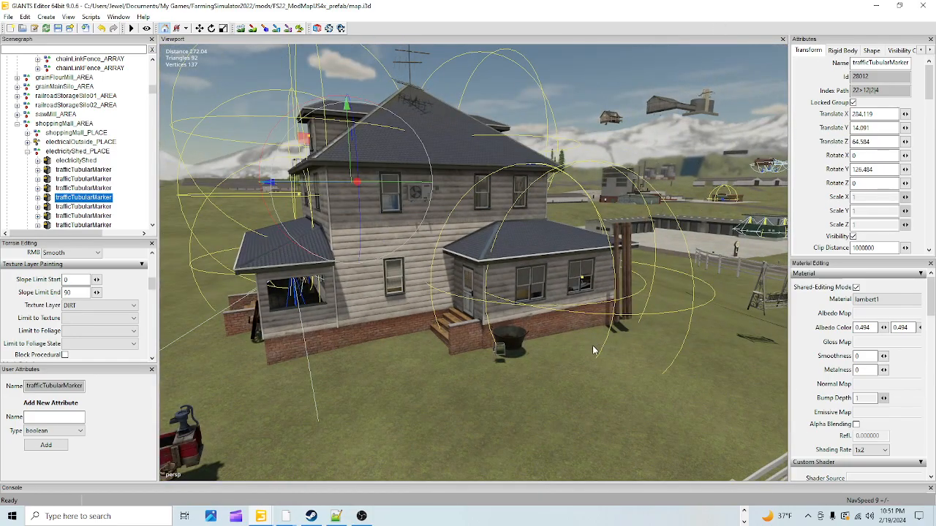
Step: Paint a wide DIRT path across the grass up to the relocated two-storey house
alt+drag(593, 350, 490, 332)
alt+right_drag(491, 332, 487, 319)
alt+drag(486, 319, 724, 319)
alt+right_drag(724, 318, 527, 400)
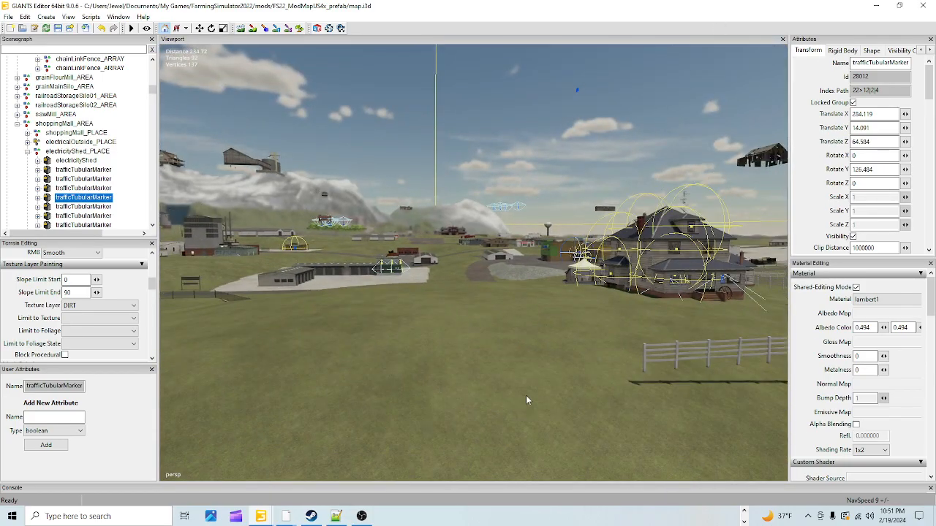
alt+drag(526, 400, 117, 293)
alt+drag(555, 300, 238, 294)
mouse_move(369, 351)
alt+mouse_down()
mouse_move(237, 328)
mouse_move(329, 353)
mouse_move(468, 337)
mouse_move(412, 384)
mouse_move(389, 378)
mouse_move(524, 387)
mouse_move(387, 392)
mouse_move(445, 315)
mouse_move(551, 353)
mouse_move(634, 362)
mouse_move(719, 389)
mouse_move(636, 378)
mouse_move(587, 359)
mouse_move(581, 444)
mouse_move(558, 405)
mouse_move(655, 405)
mouse_move(439, 452)
mouse_move(492, 417)
alt+mouse_up()
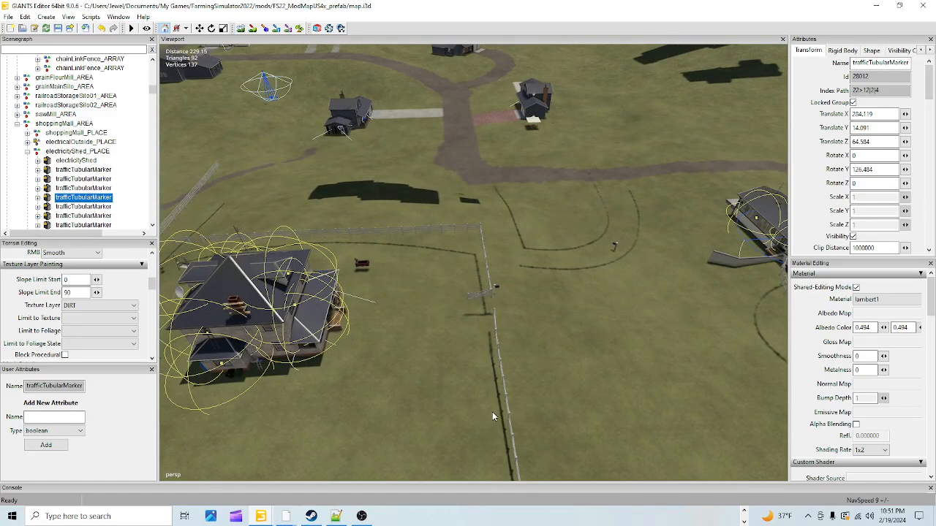
click(254, 28)
mouse_move(623, 179)
mouse_down()
mouse_move(642, 240)
mouse_move(564, 350)
mouse_move(401, 380)
mouse_up()
drag(400, 380, 390, 382)
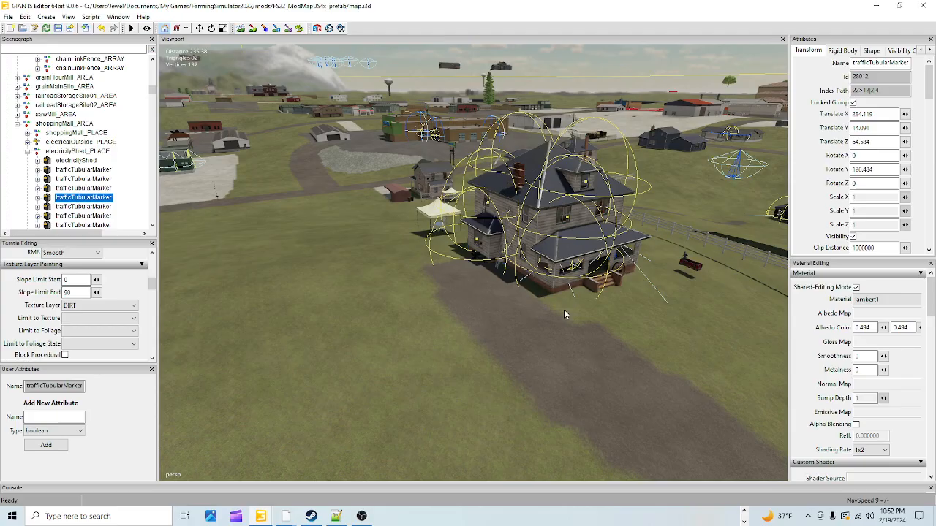
Step: Inspect the relocated house from its new dirt path, including the white fences, canopy tent and corner posts by the brick foundation
alt+drag(563, 313, 548, 356)
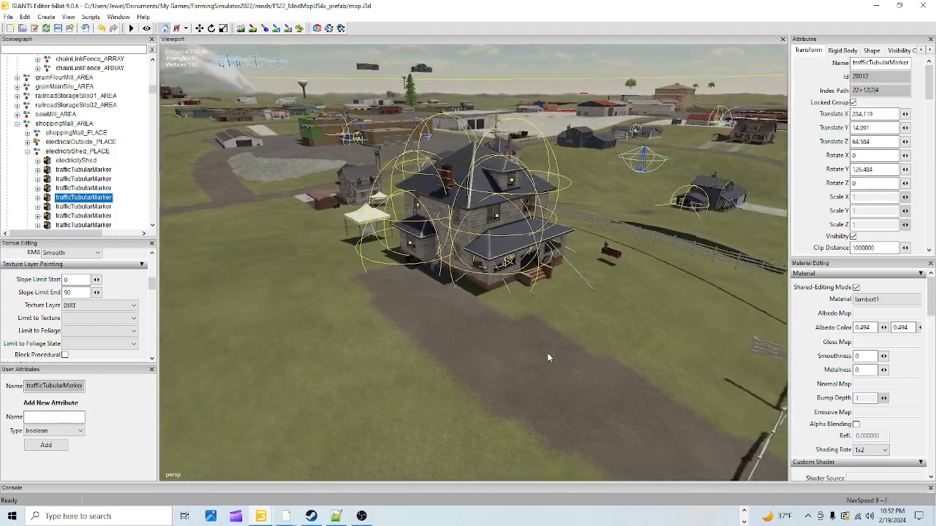
alt+right_drag(549, 357, 550, 285)
mouse_move(550, 284)
alt+mouse_down()
mouse_move(577, 234)
mouse_move(452, 292)
mouse_move(380, 307)
mouse_move(369, 292)
mouse_move(422, 214)
mouse_move(395, 233)
mouse_move(359, 322)
mouse_move(545, 280)
mouse_move(558, 177)
mouse_move(358, 221)
mouse_move(348, 308)
alt+mouse_up()
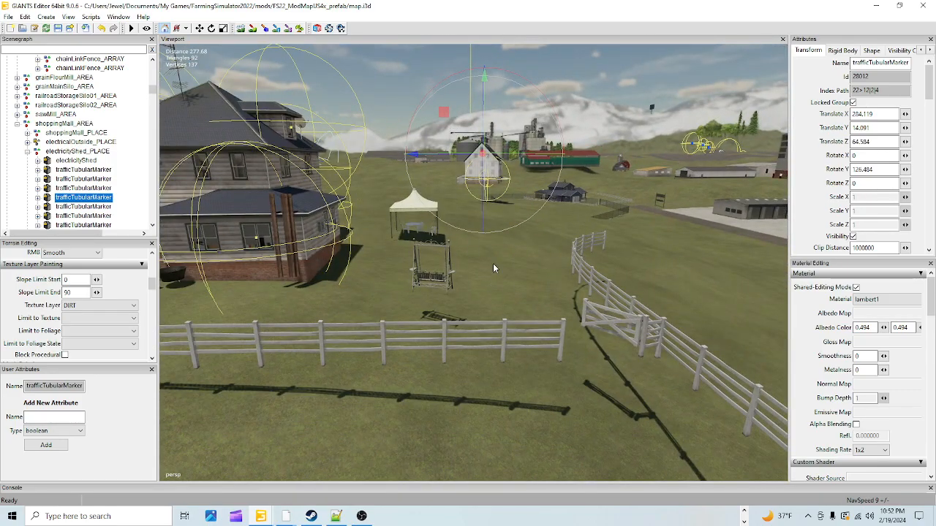
alt+drag(483, 255, 392, 261)
scroll(464, 303, up, 6)
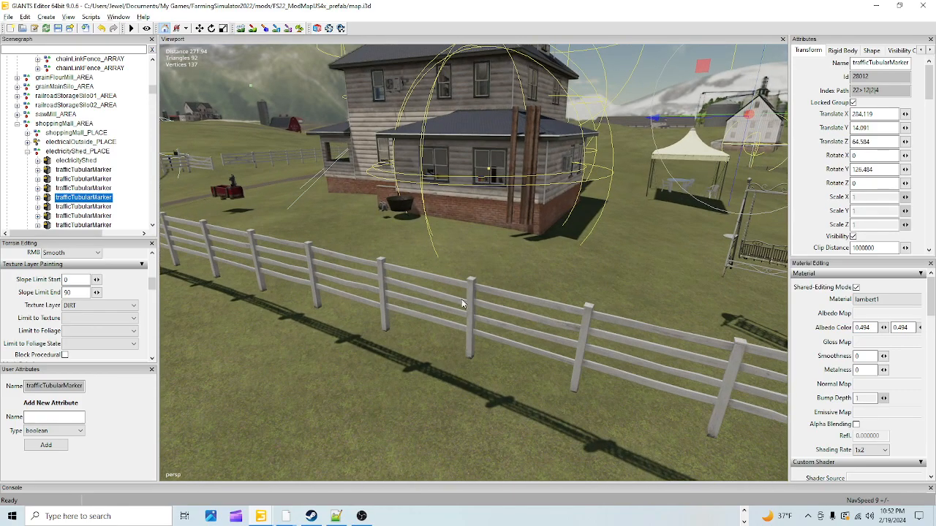
alt+drag(463, 303, 404, 305)
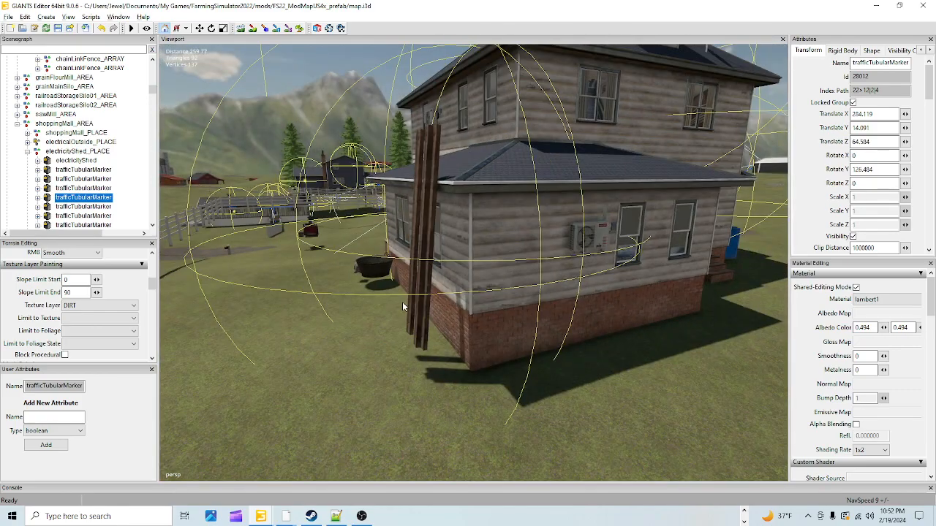
alt+right_drag(533, 267, 517, 289)
alt+drag(516, 289, 701, 266)
alt+drag(568, 259, 531, 240)
alt+drag(573, 289, 526, 351)
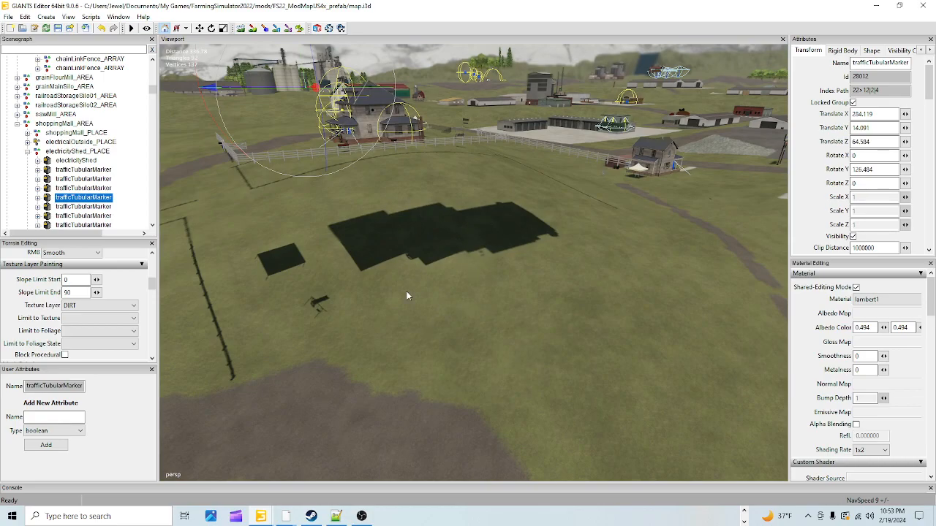
Step: Set the texture layer to ROCK and paint a curved path around the white barn and the fenced blue house
alt+drag(552, 273, 569, 326)
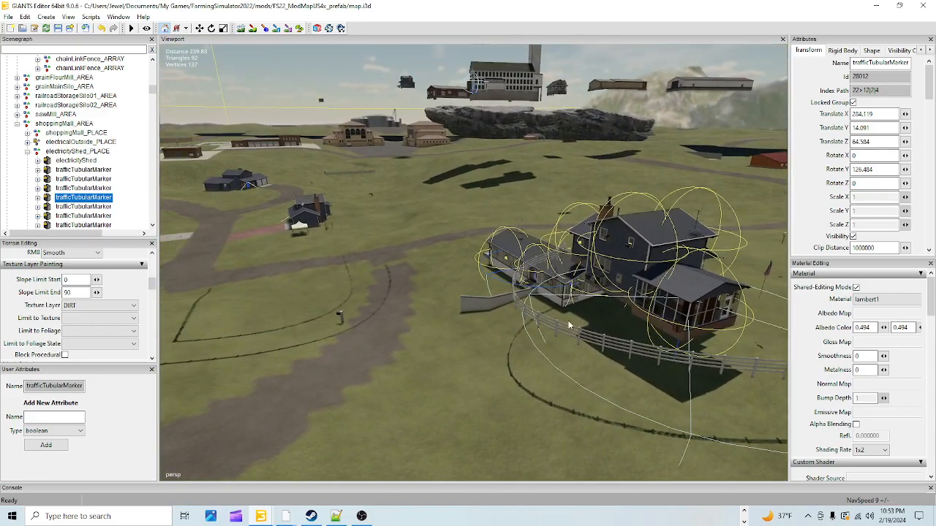
alt+drag(402, 330, 484, 328)
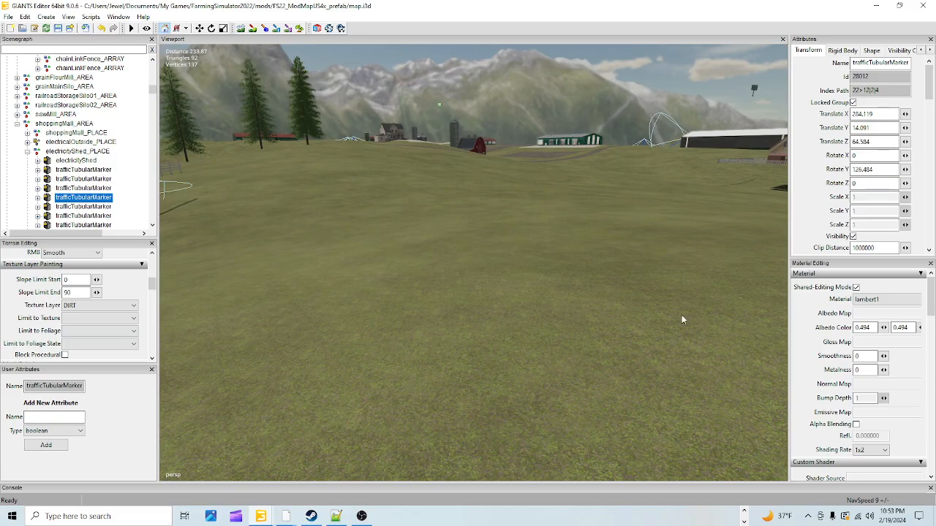
alt+drag(682, 319, 470, 326)
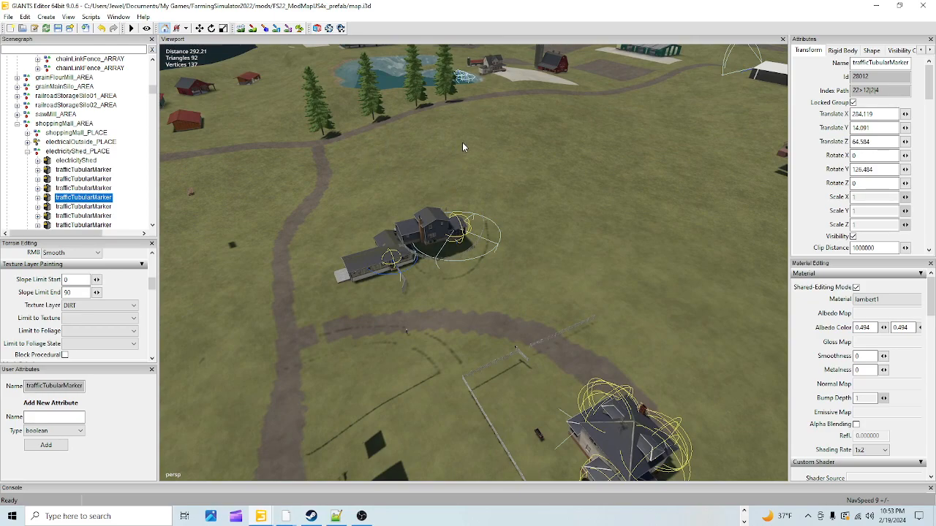
alt+drag(447, 331, 550, 345)
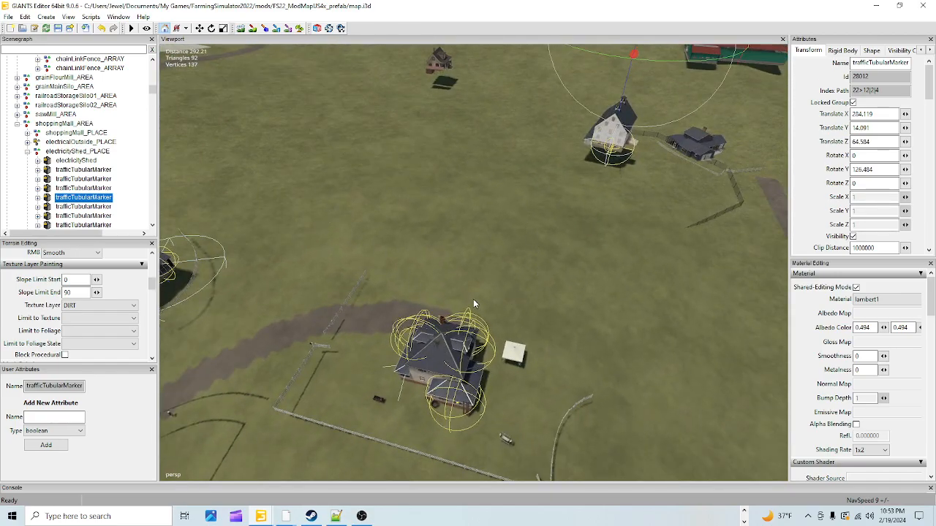
alt+drag(494, 248, 574, 175)
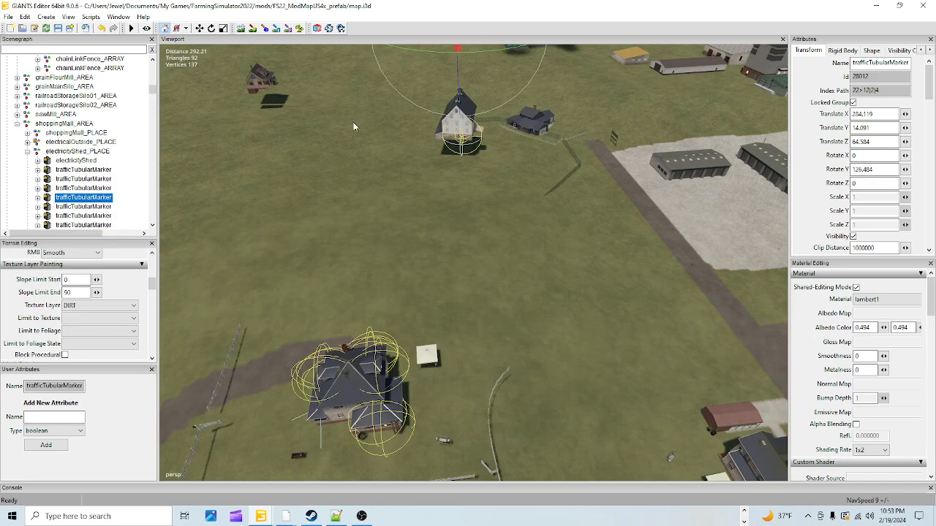
alt+drag(533, 286, 525, 267)
click(252, 28)
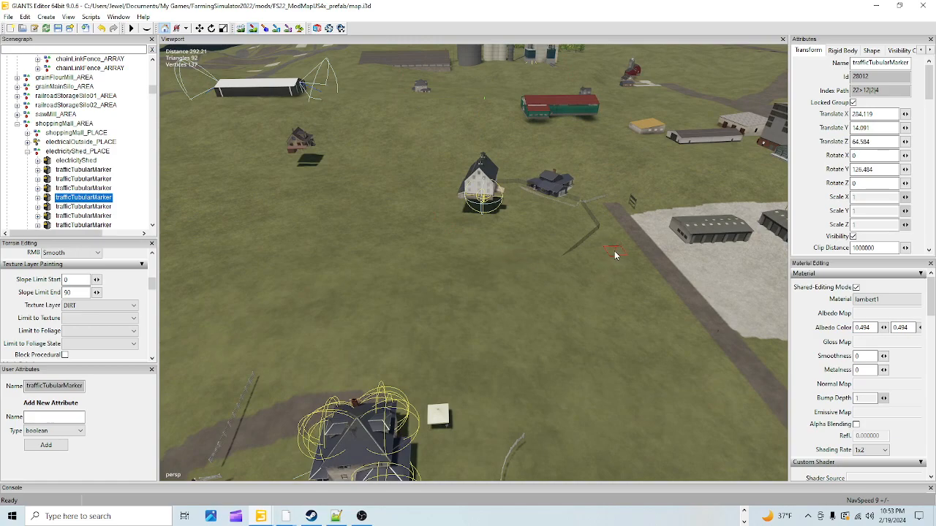
click(106, 308)
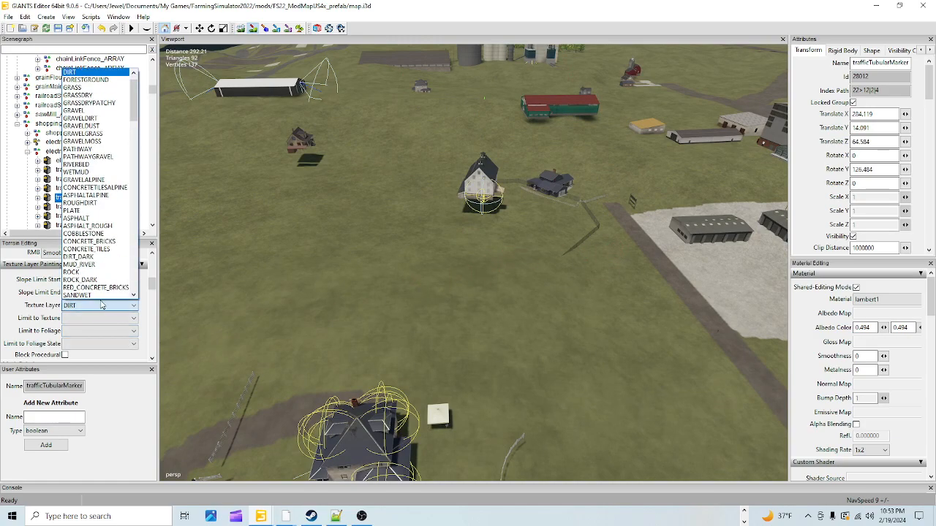
click(93, 272)
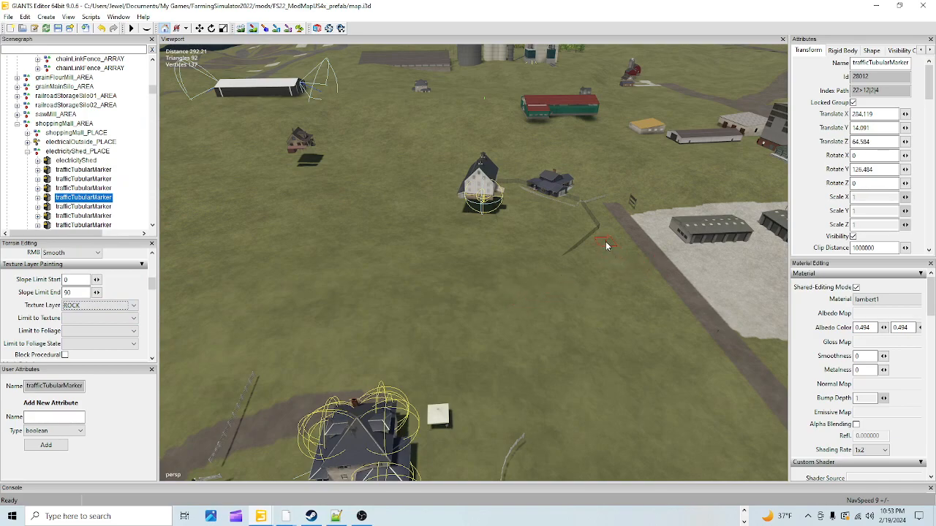
mouse_move(608, 239)
mouse_down()
mouse_move(504, 260)
mouse_move(380, 220)
mouse_up()
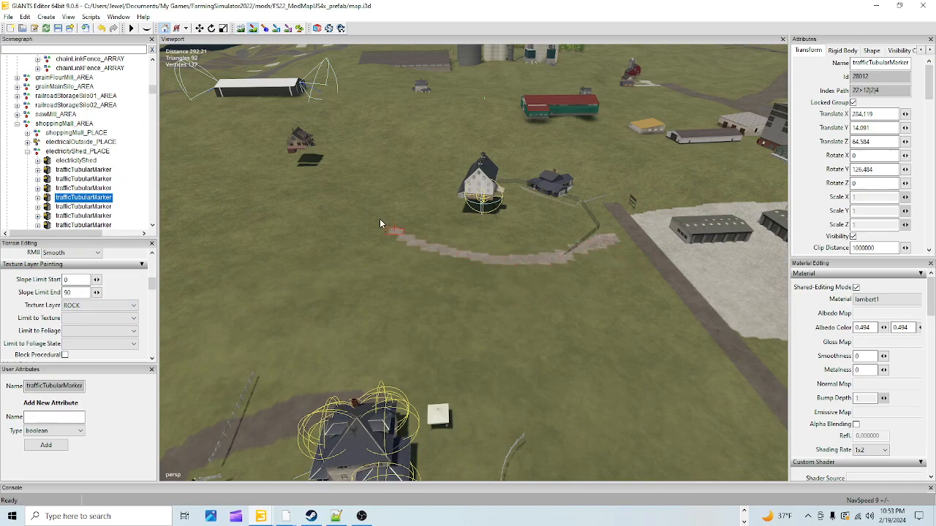
drag(411, 162, 502, 123)
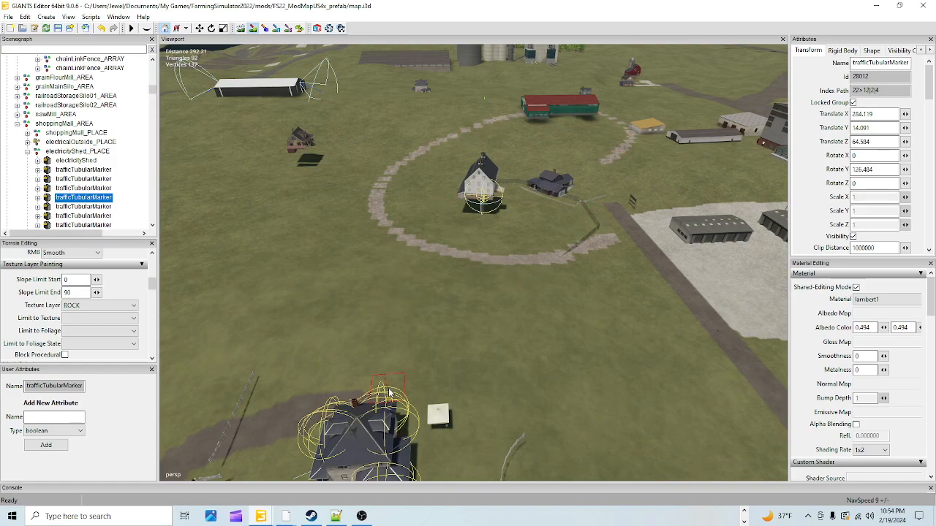
click(255, 31)
Step: Paint a ROCK loop linking the two-storey house, the barn's ring path and the dark house, with branches running outward across the grass
alt+drag(505, 254, 425, 229)
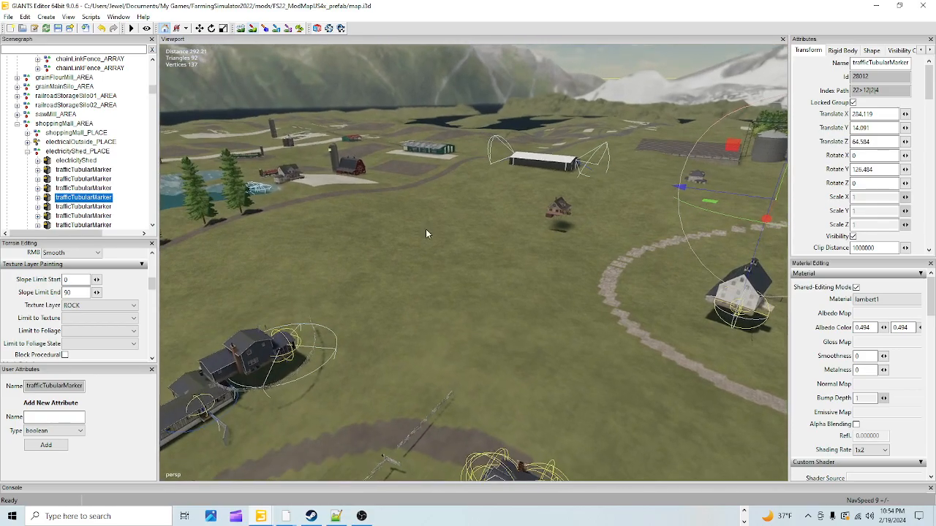
mouse_move(425, 229)
alt+right_down()
mouse_move(375, 364)
mouse_move(412, 384)
alt+right_up()
alt+drag(412, 386, 419, 421)
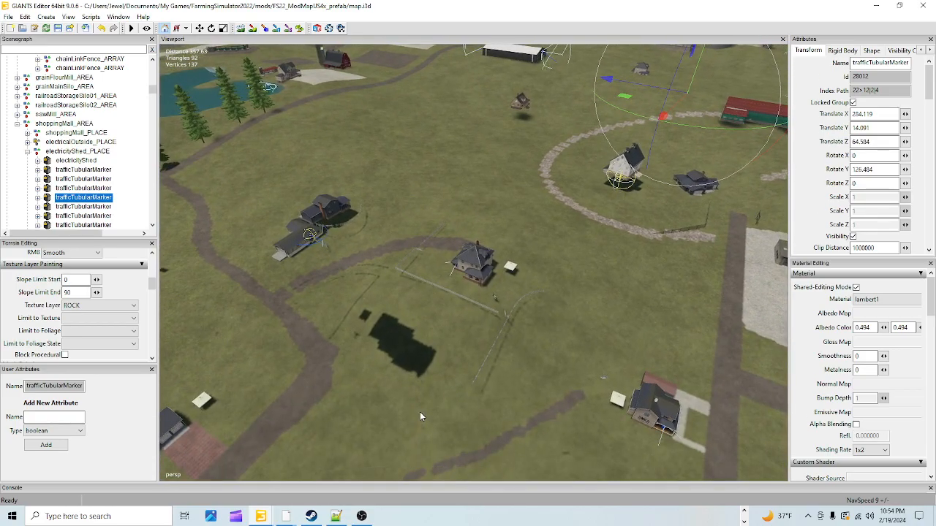
click(250, 28)
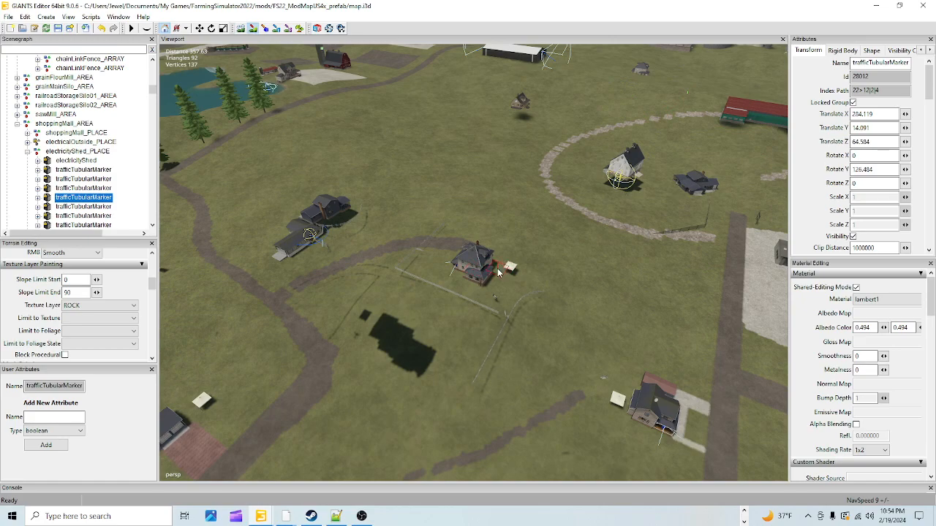
drag(497, 270, 543, 196)
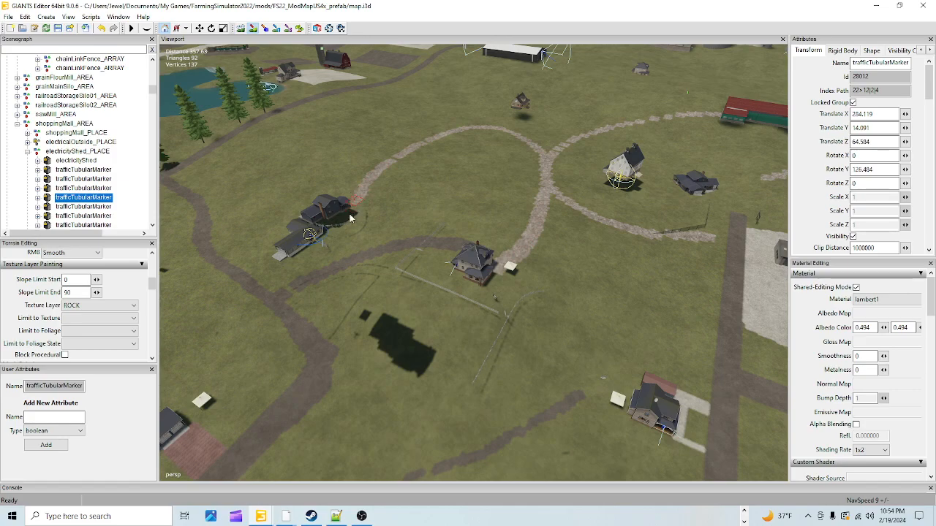
mouse_move(351, 218)
mouse_down()
mouse_move(358, 242)
mouse_move(417, 261)
mouse_up()
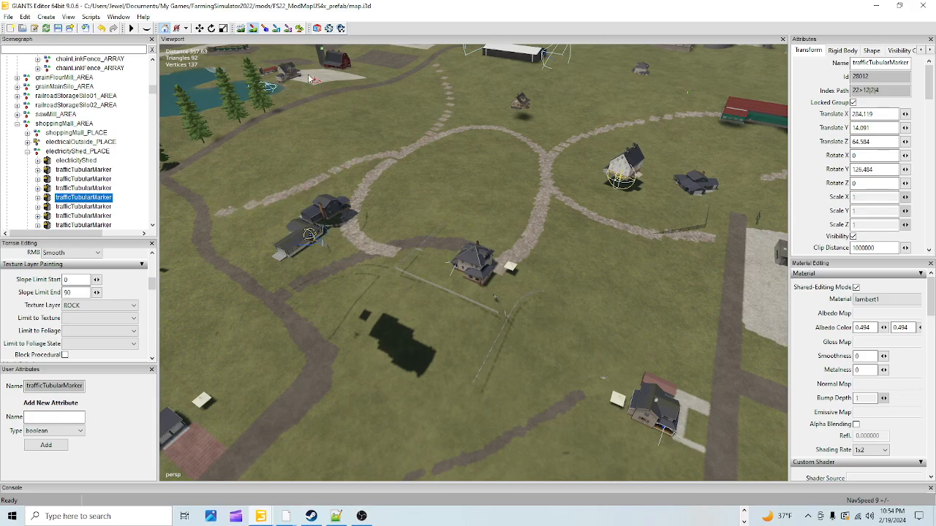
click(254, 30)
Step: Examine the painted rock paths up close, along with the floating white barn and the fence lines around the blue house
alt+right_drag(437, 341, 565, 344)
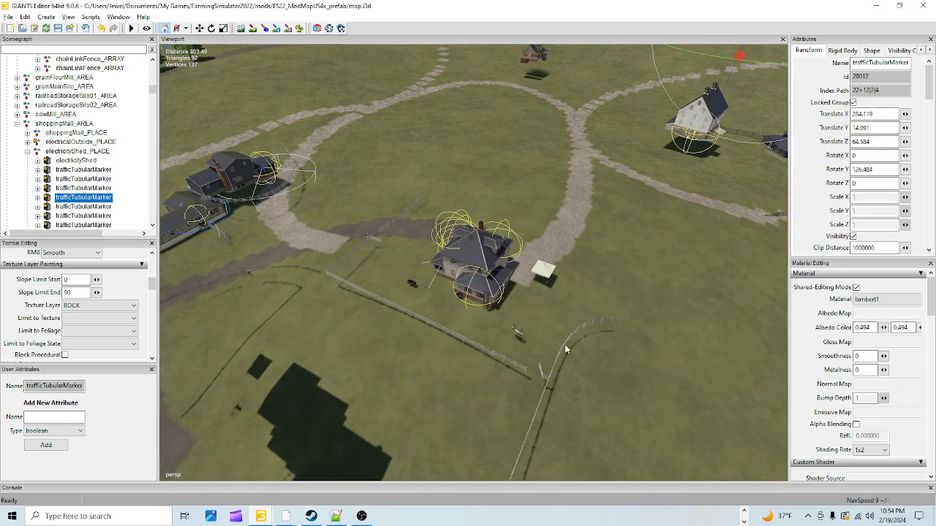
alt+drag(565, 344, 523, 326)
alt+right_drag(523, 328, 681, 180)
alt+drag(681, 180, 569, 334)
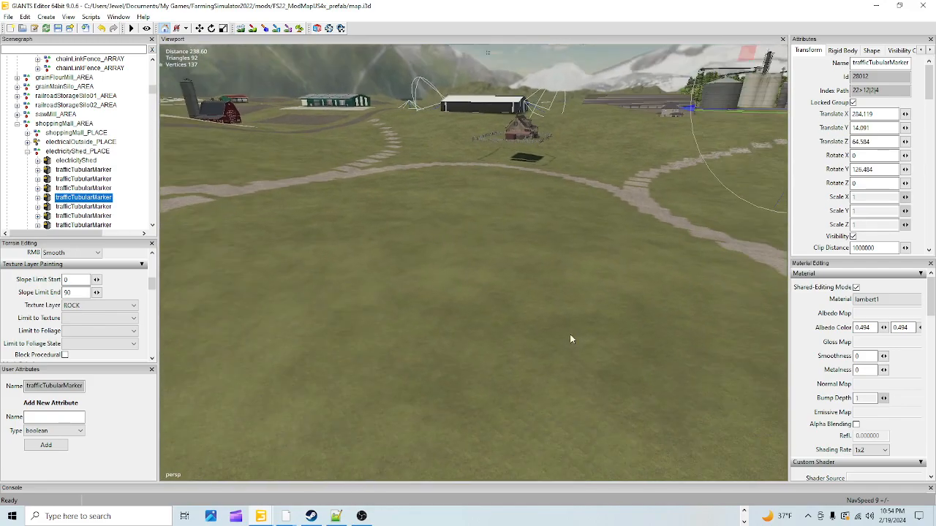
alt+right_drag(570, 334, 694, 165)
alt+drag(693, 163, 492, 301)
alt+right_drag(492, 301, 526, 268)
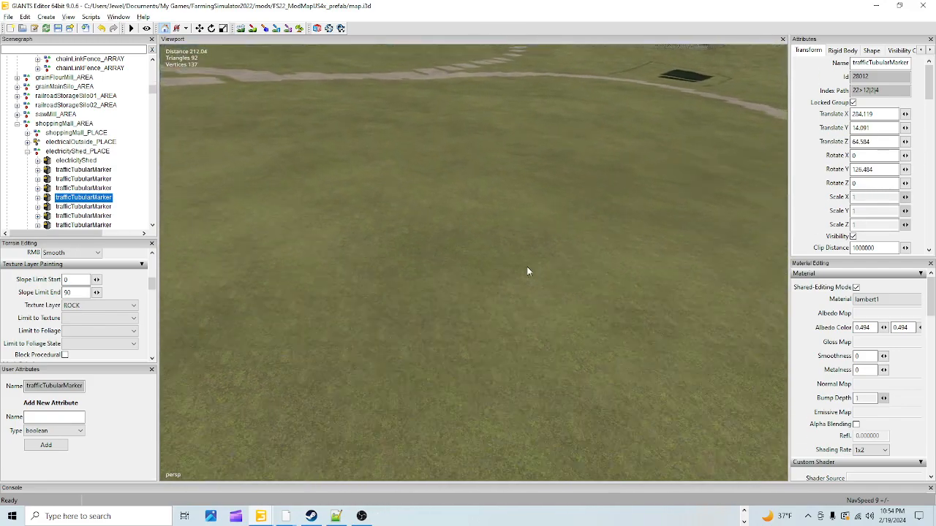
alt+drag(527, 268, 385, 95)
alt+drag(574, 333, 598, 246)
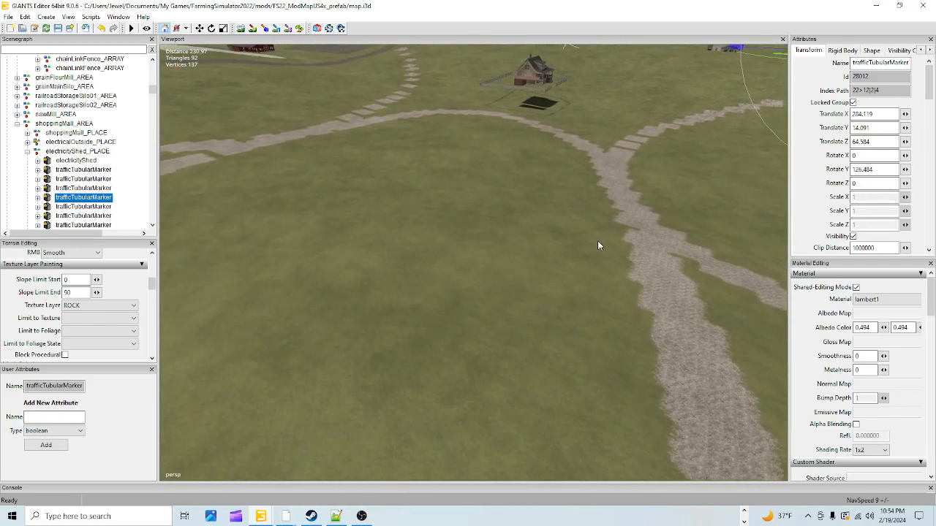
mouse_move(531, 307)
alt+mouse_down()
mouse_move(391, 284)
mouse_move(403, 248)
mouse_move(555, 61)
mouse_move(606, 167)
mouse_move(733, 169)
mouse_move(587, 224)
mouse_move(661, 208)
mouse_move(505, 316)
mouse_move(509, 304)
mouse_move(406, 392)
mouse_move(556, 365)
mouse_move(544, 377)
mouse_move(423, 431)
mouse_move(464, 384)
mouse_move(476, 345)
mouse_move(667, 160)
mouse_move(541, 338)
mouse_move(480, 278)
mouse_move(486, 350)
mouse_move(559, 124)
mouse_move(549, 266)
mouse_move(745, 123)
mouse_move(720, 279)
mouse_move(632, 352)
mouse_move(569, 219)
alt+mouse_up()
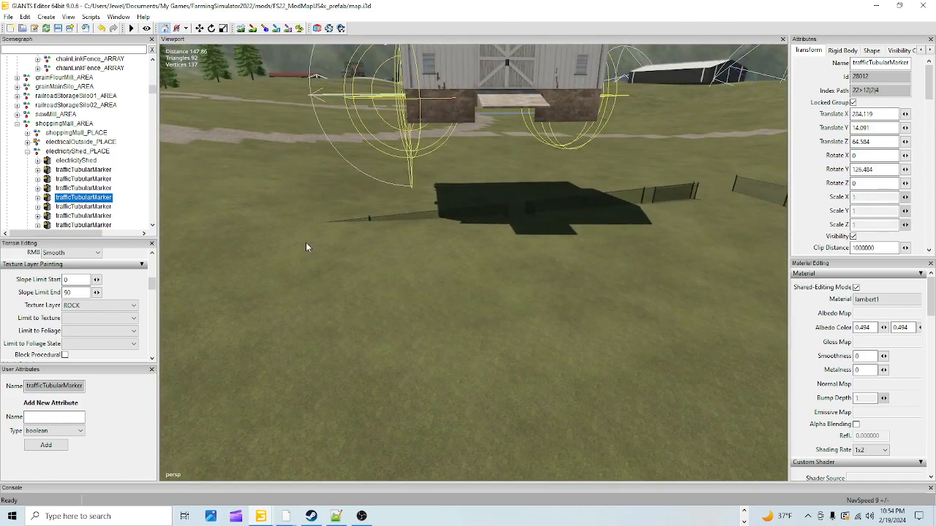
alt+drag(306, 242, 561, 305)
alt+right_drag(561, 305, 500, 349)
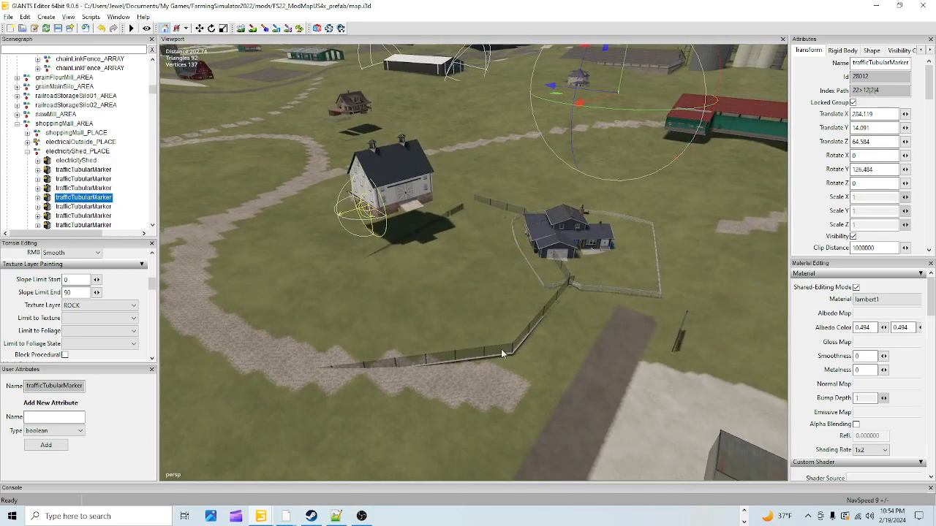
mouse_move(497, 262)
alt+mouse_down()
mouse_move(442, 292)
mouse_move(371, 355)
mouse_move(377, 416)
mouse_move(591, 378)
mouse_move(513, 350)
alt+mouse_up()
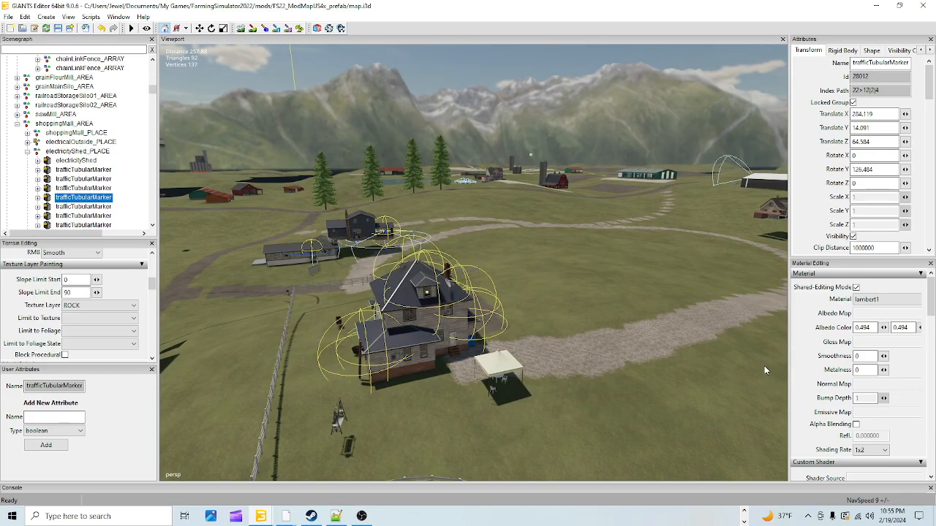
Step: Survey the two-storey house's surroundings, checking the canopy tent, curved fence runs and the dirt path beside it
alt+drag(635, 198, 618, 292)
alt+right_drag(617, 292, 410, 391)
alt+drag(542, 310, 513, 273)
alt+right_drag(513, 274, 427, 377)
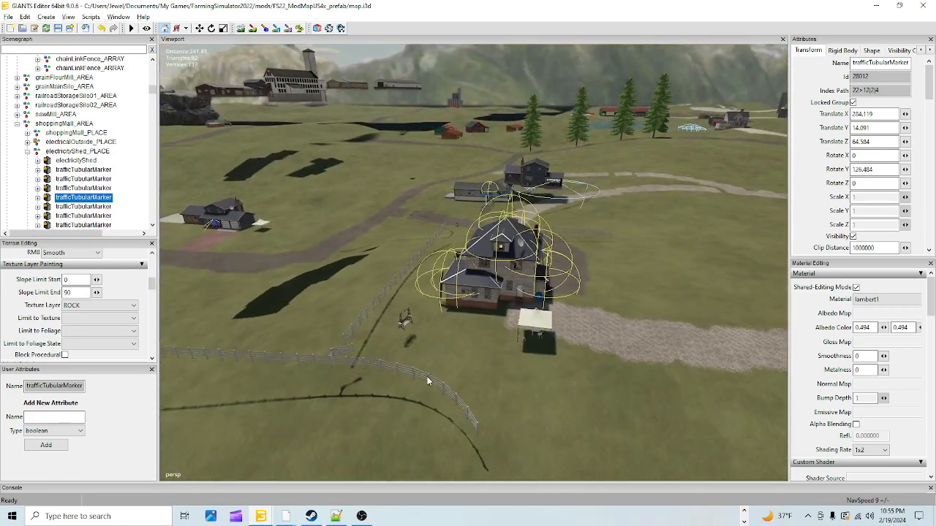
alt+drag(494, 386, 527, 342)
alt+right_drag(387, 384, 630, 343)
alt+drag(630, 344, 627, 383)
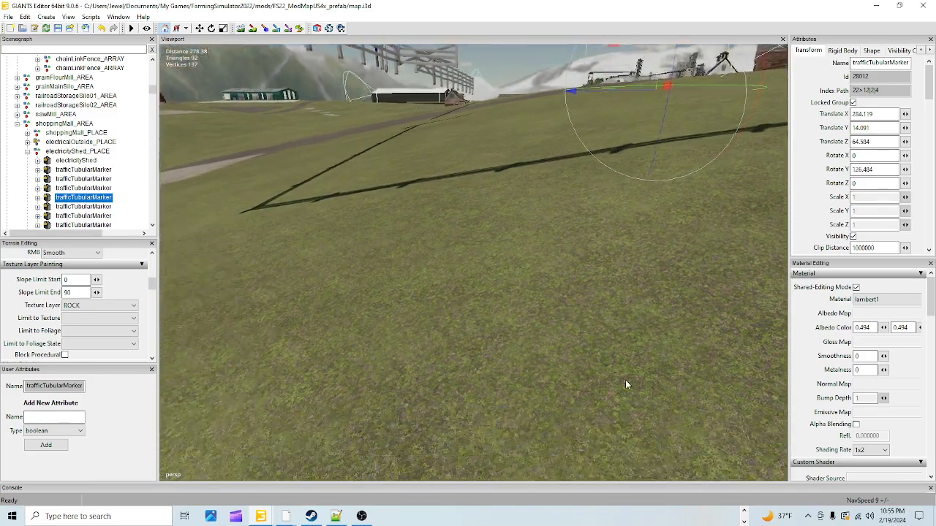
alt+right_drag(627, 383, 477, 400)
alt+drag(476, 428, 484, 402)
alt+right_drag(481, 399, 657, 257)
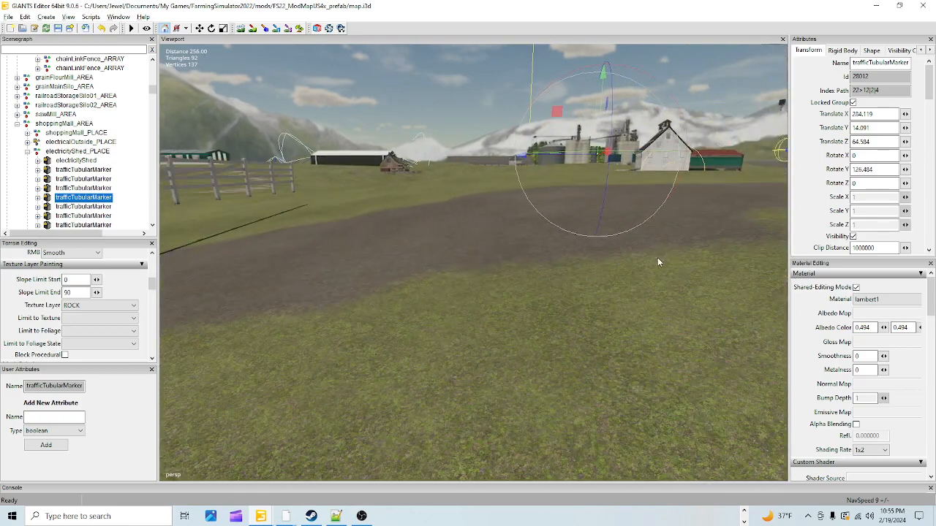
Step: Sculpt the ground in front of the two-storey house's porch with the terrain brush, using a replace height of 58.327
alt+drag(658, 258, 679, 320)
alt+right_drag(680, 321, 587, 381)
alt+drag(524, 353, 552, 362)
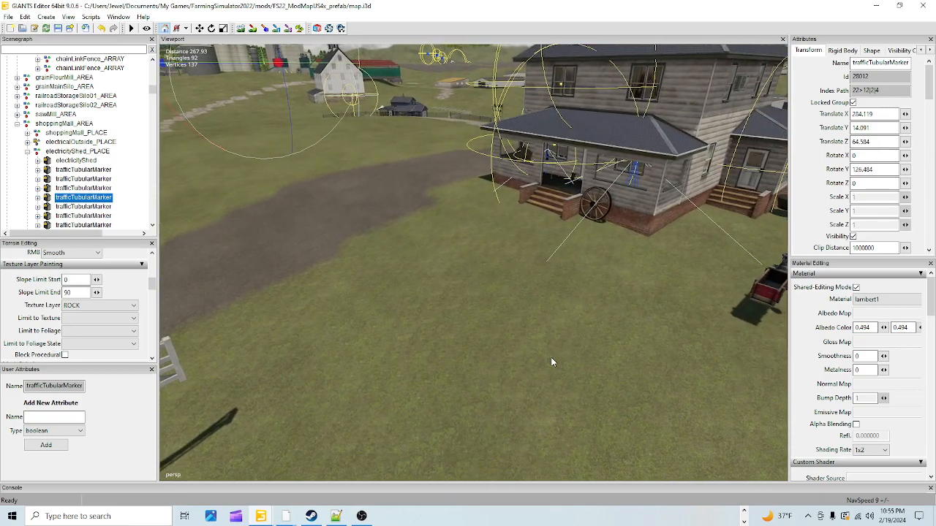
click(240, 28)
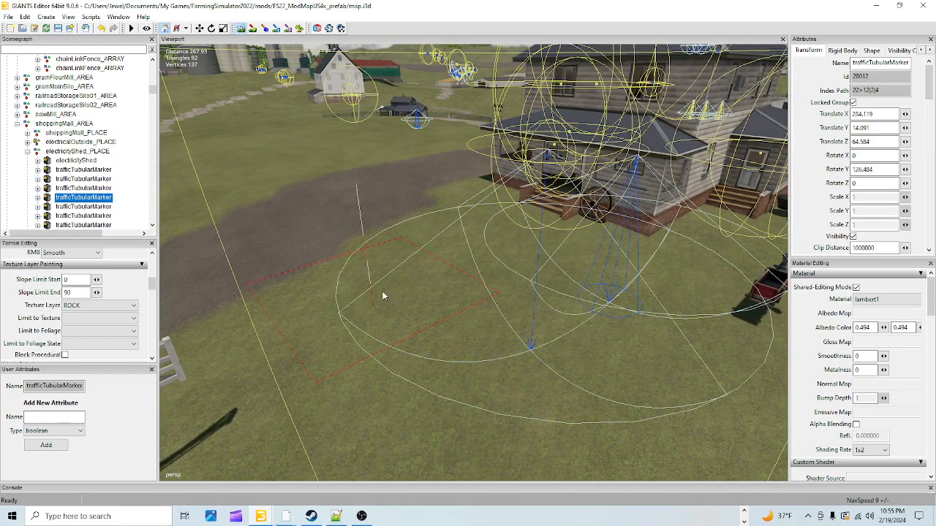
drag(429, 276, 454, 248)
scroll(120, 292, up, 2)
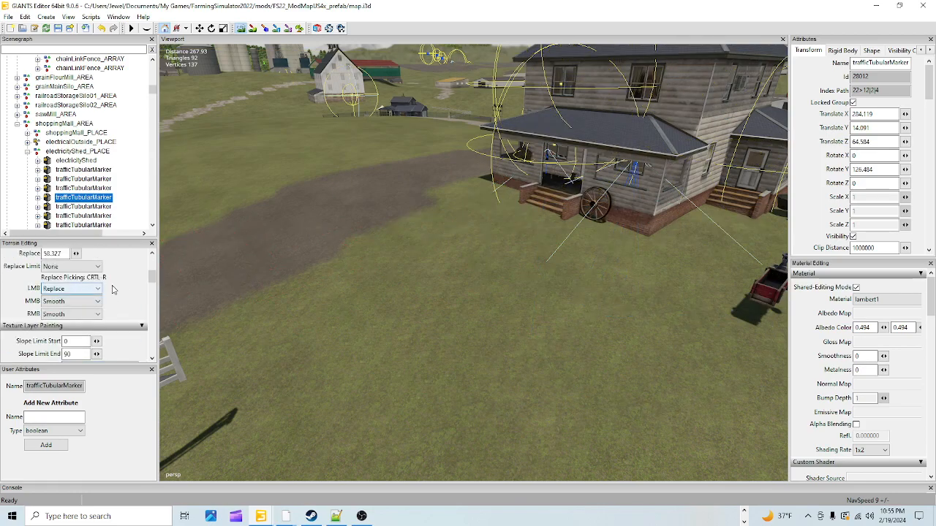
scroll(109, 292, up, 3)
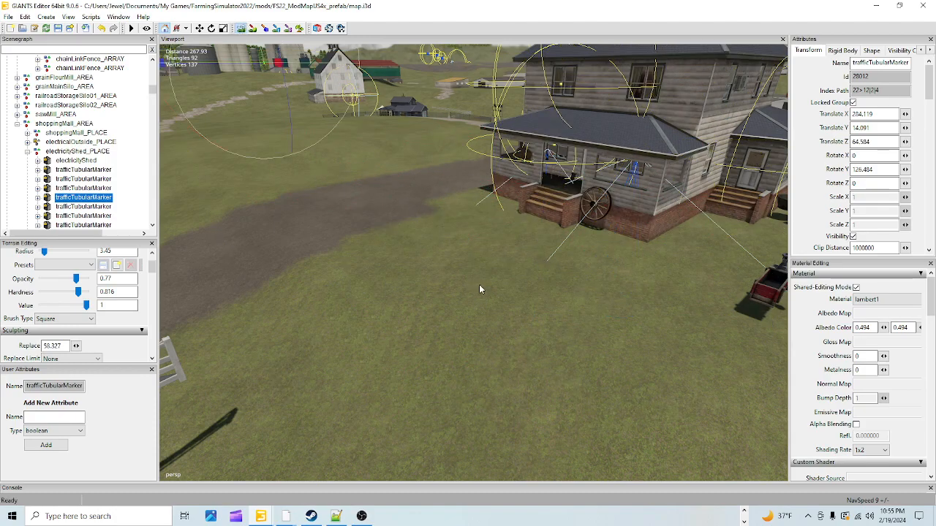
Step: Set the brush radius to 9.45 and raise the ground beneath the white fence and swing beside the two-storey house
right_drag(479, 284, 502, 331)
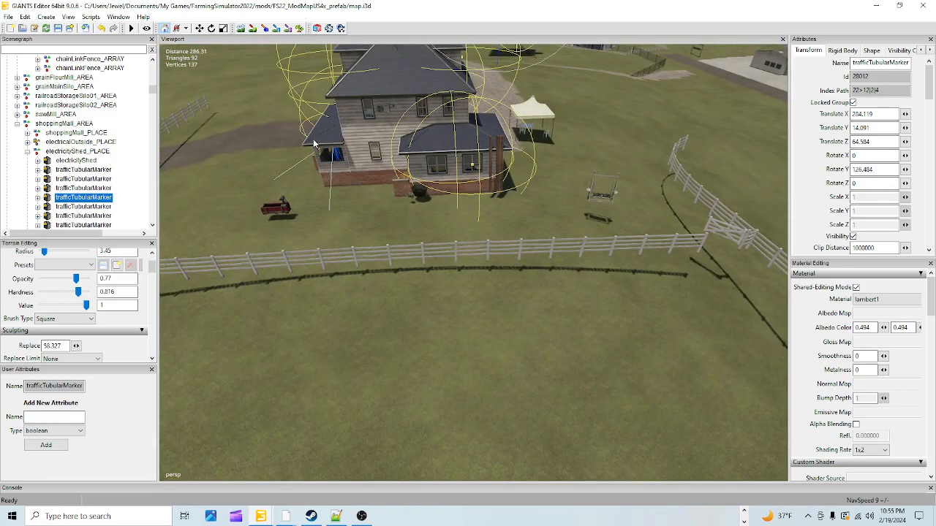
click(241, 28)
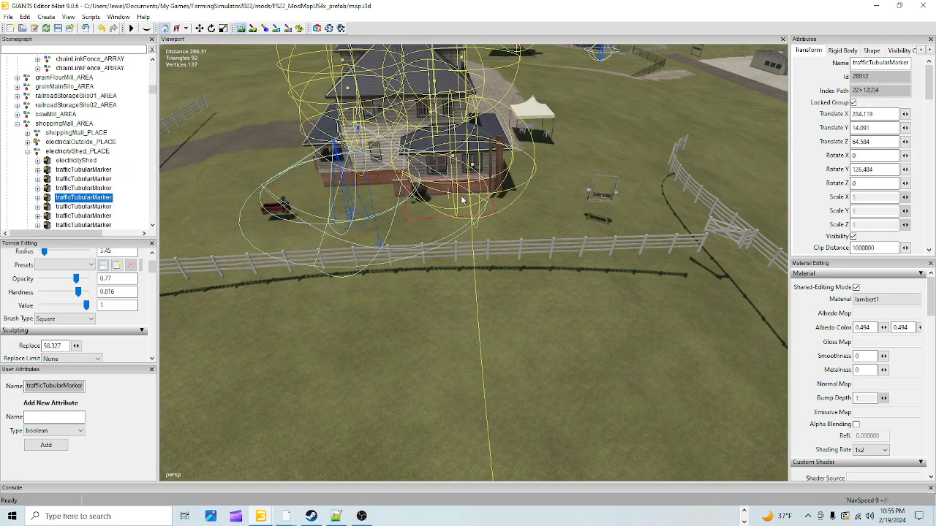
click(604, 199)
drag(604, 199, 531, 198)
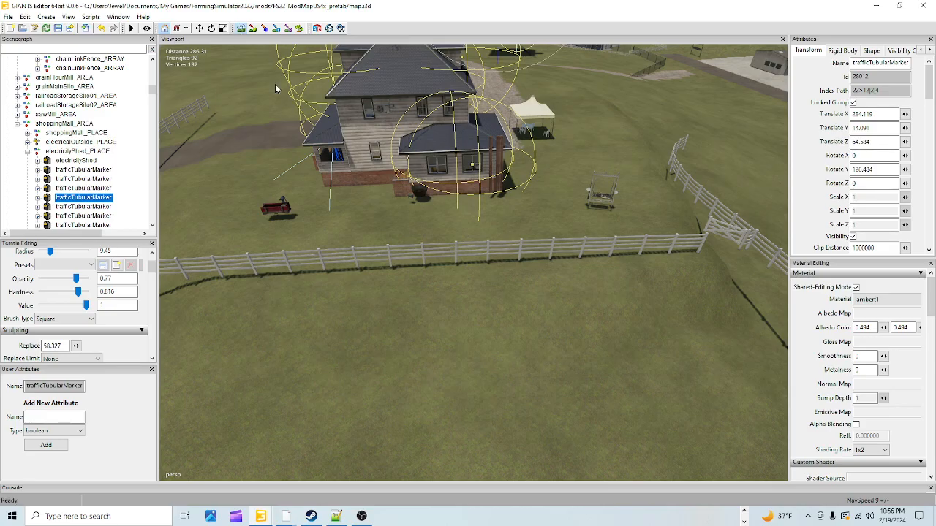
Step: Sculpt the ground around the canopy tent and gravel path, and smooth the grassy slope beyond the two-storey house
alt+drag(376, 257, 333, 189)
alt+right_drag(333, 311, 861, 5)
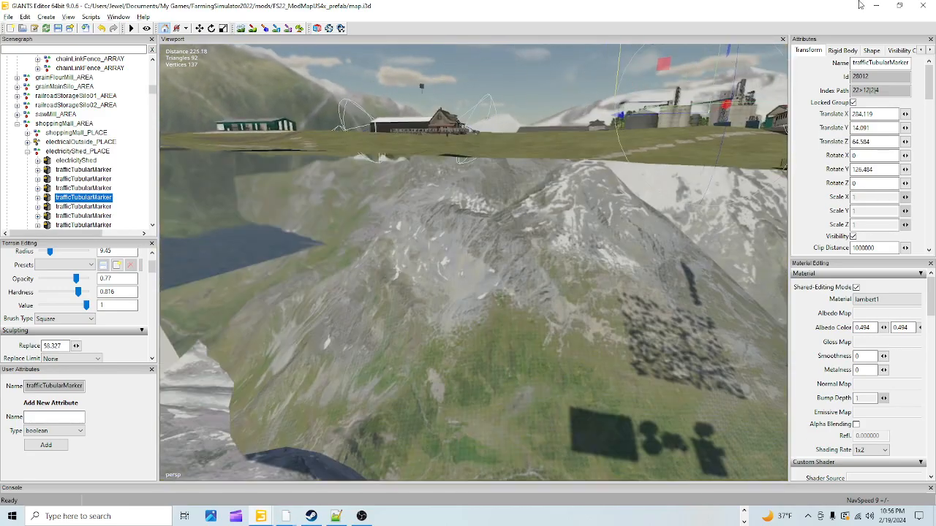
alt+drag(766, 198, 432, 319)
alt+right_drag(431, 319, 647, 270)
alt+drag(647, 270, 387, 294)
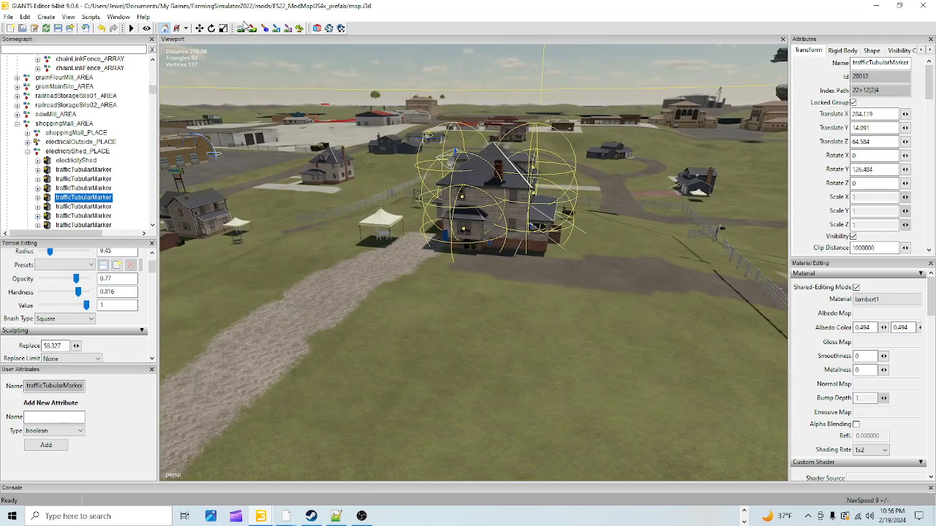
click(242, 30)
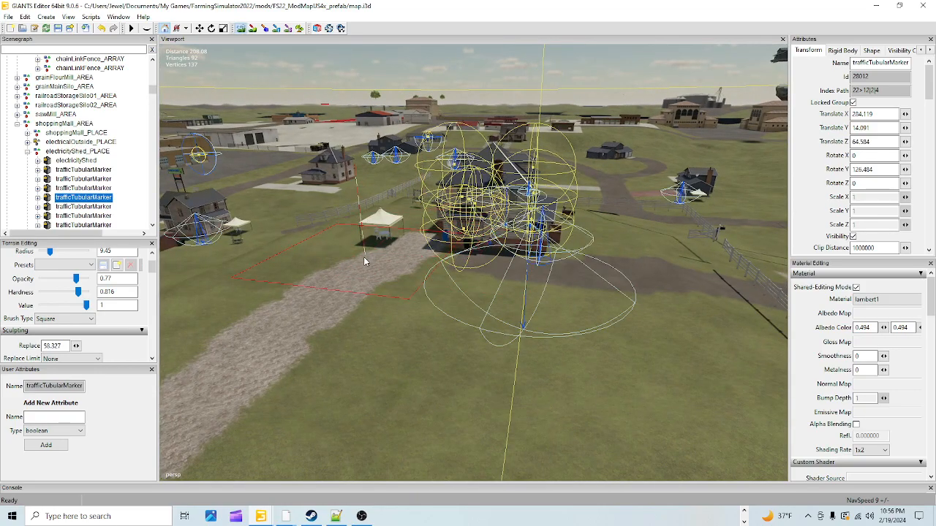
drag(365, 260, 411, 293)
click(242, 29)
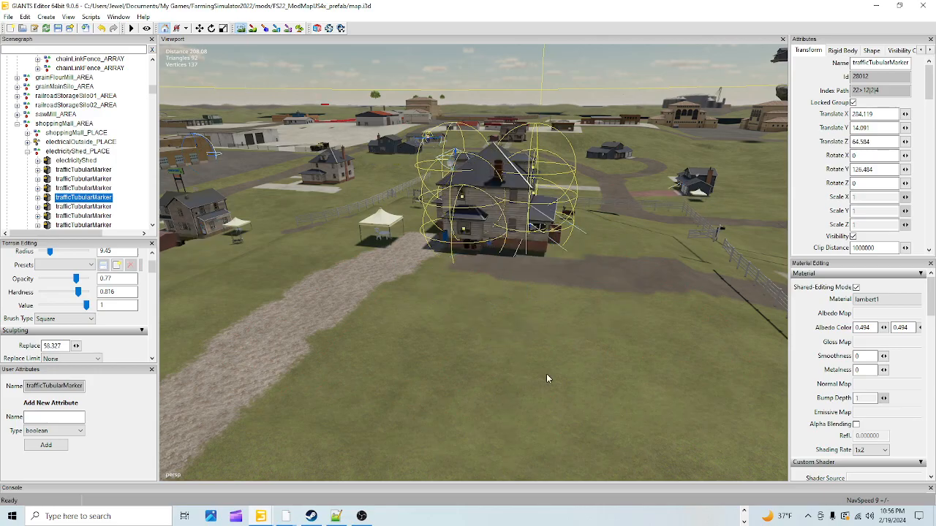
middle_drag(546, 379, 477, 299)
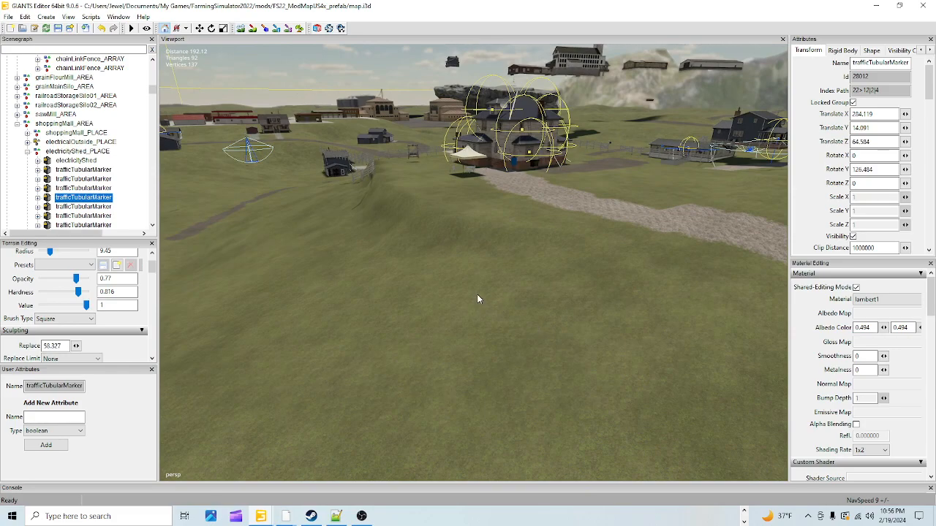
click(241, 29)
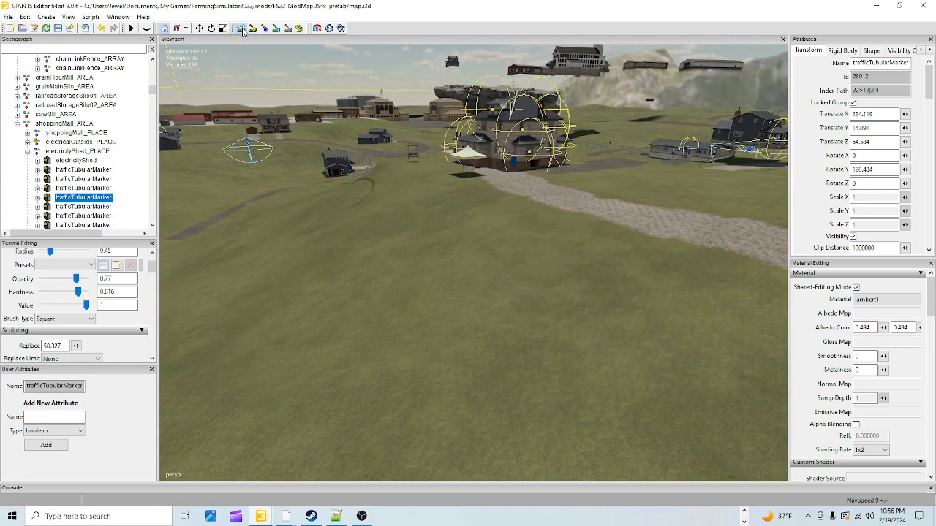
Step: Raise the ground under the free end of the curved fence near the canopy tent to the 58.327 replace height
alt+drag(384, 292, 359, 275)
scroll(359, 276, up, 5)
alt+drag(572, 178, 584, 234)
scroll(519, 190, up, 2)
scroll(523, 279, down, 5)
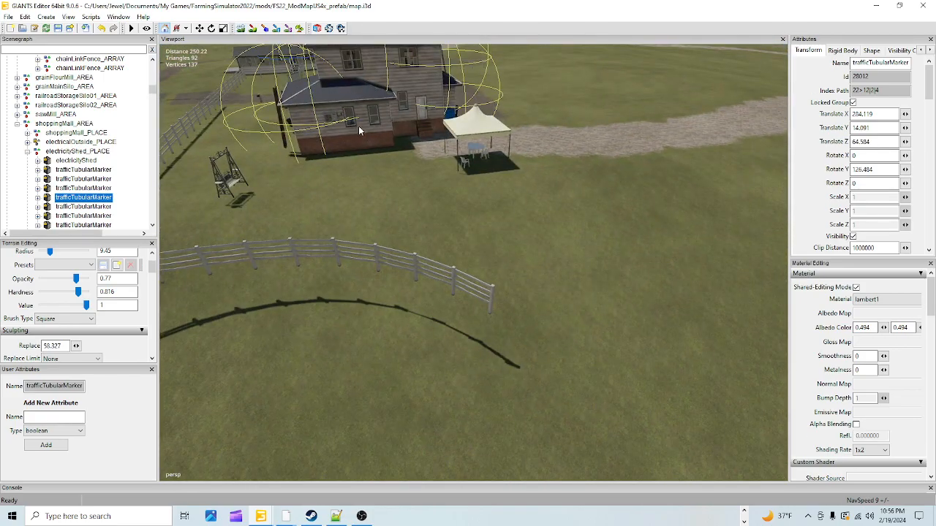
click(241, 28)
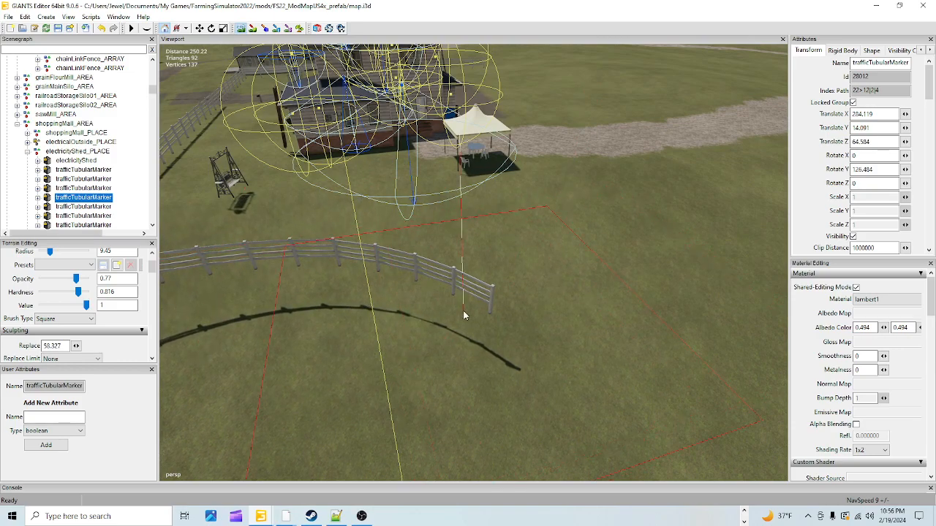
mouse_move(279, 193)
mouse_down()
mouse_move(263, 206)
mouse_move(261, 240)
mouse_move(446, 238)
mouse_move(675, 174)
mouse_move(668, 213)
mouse_move(296, 233)
mouse_move(319, 265)
mouse_up()
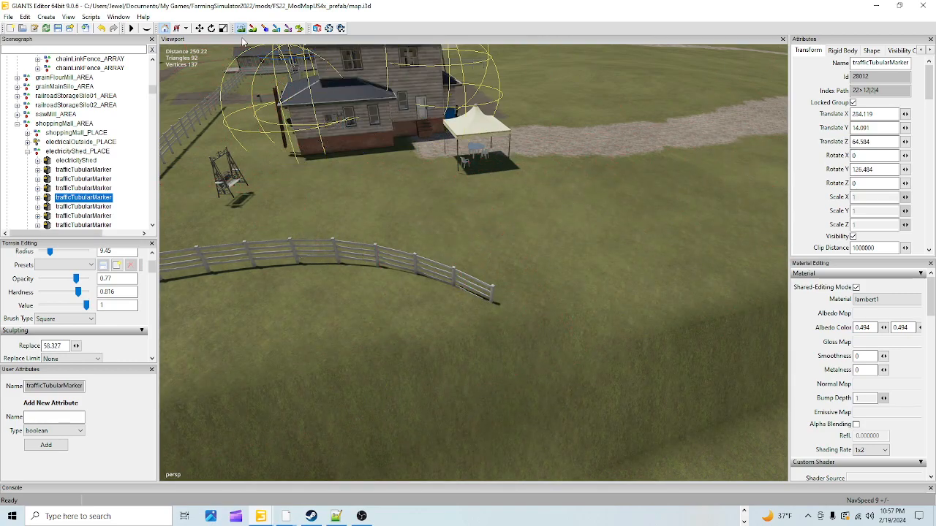
Step: Smooth the steep embankment outside the curved fence so it blends into the surrounding grass
scroll(451, 301, down, 5)
alt+drag(451, 300, 382, 333)
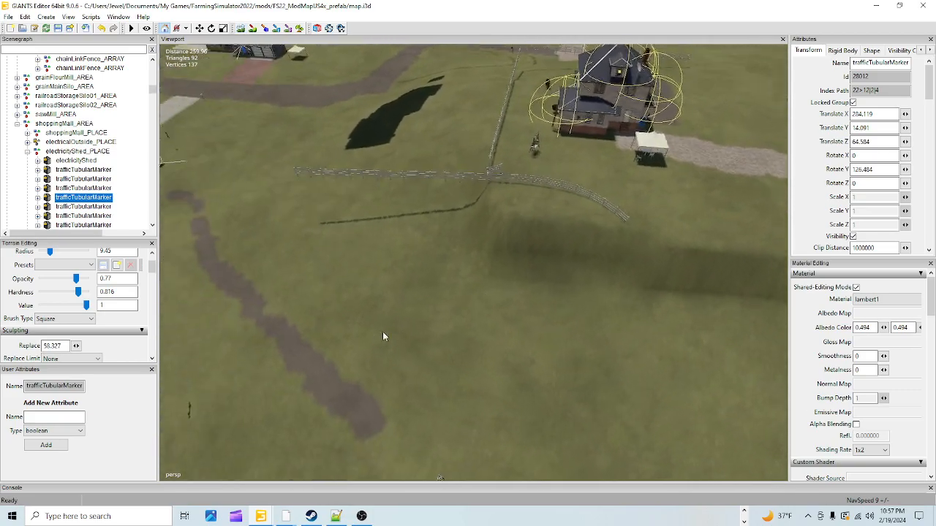
scroll(382, 332, up, 5)
alt+drag(525, 112, 311, 384)
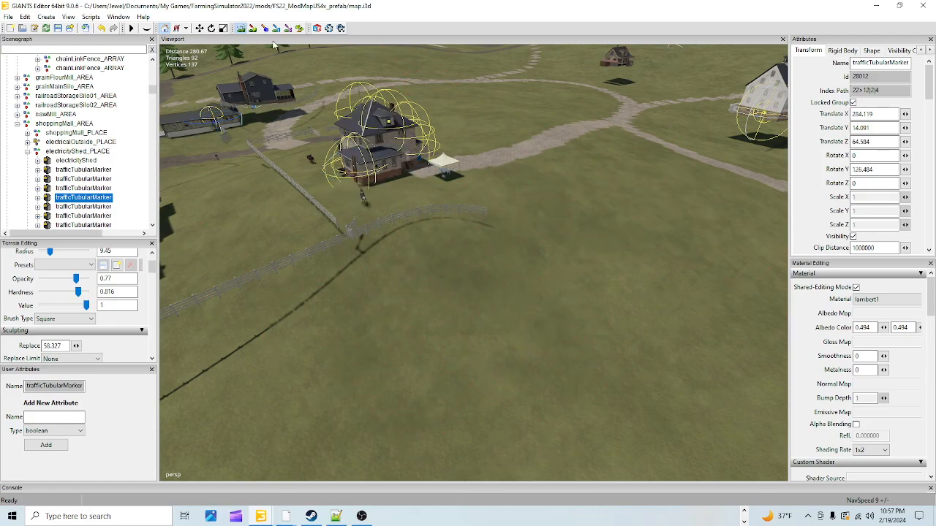
scroll(588, 117, up, 5)
alt+drag(588, 117, 633, 339)
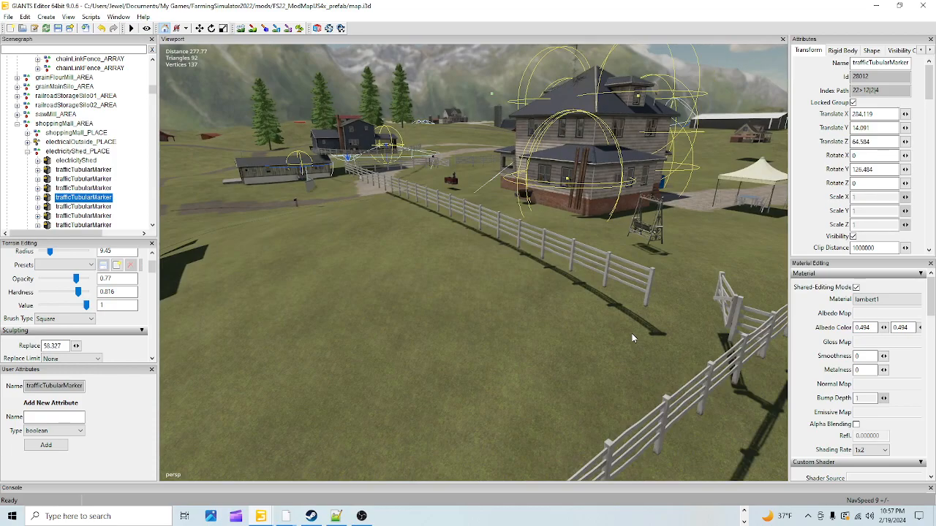
Step: Duplicate the two-storey house's whole residentialHome28_SPOT group, fences included, and move the copy along X to 493.584
click(627, 289)
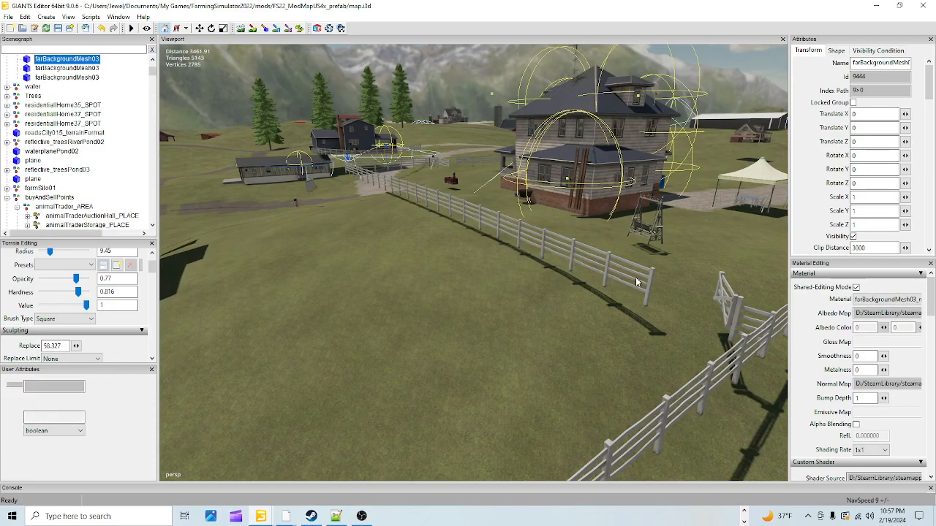
alt+drag(627, 299, 386, 280)
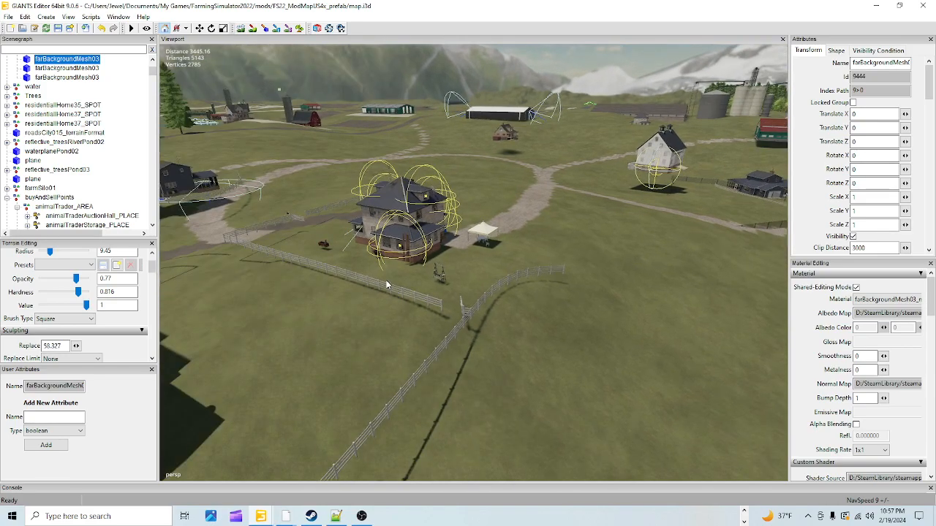
scroll(50, 163, up, 4)
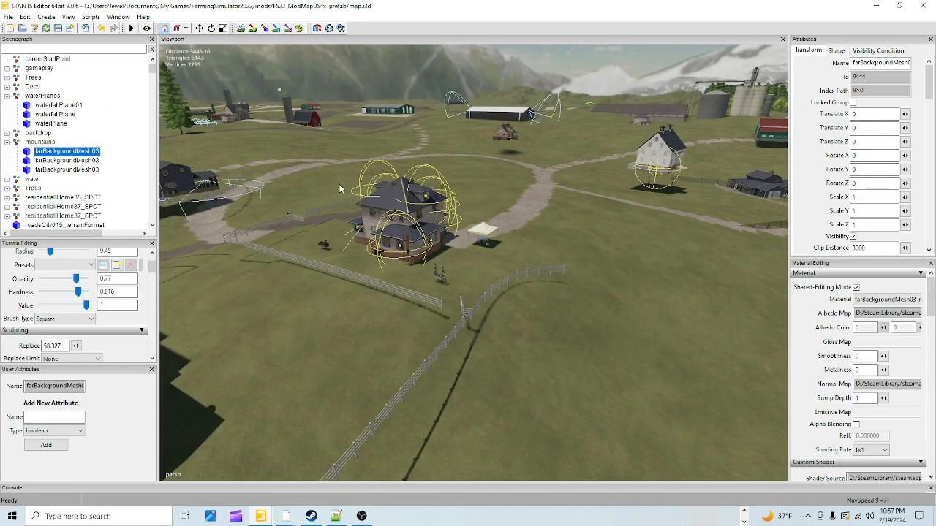
click(417, 221)
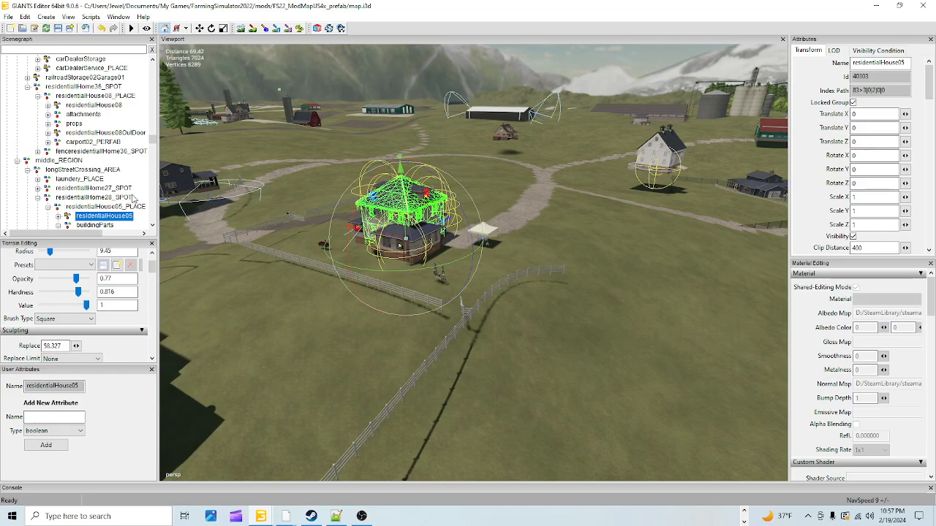
click(121, 207)
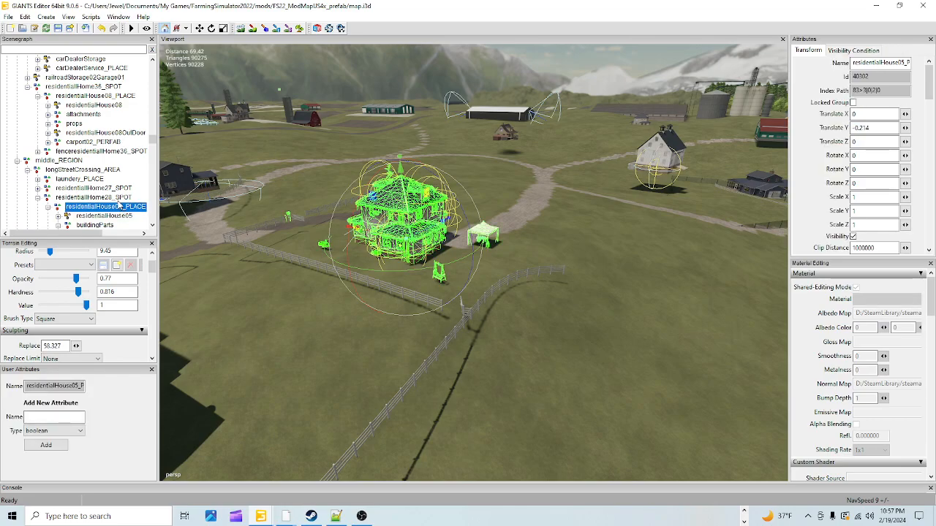
click(118, 200)
alt+drag(374, 299, 304, 356)
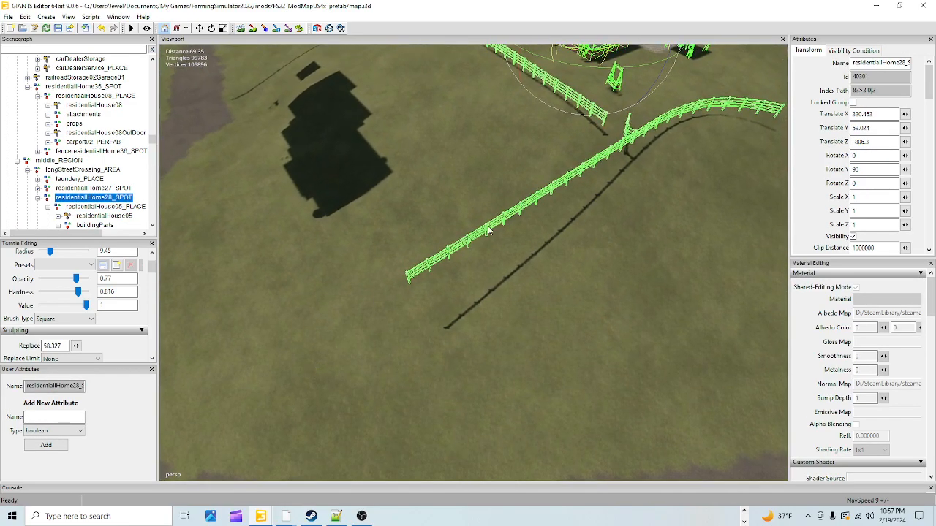
scroll(488, 230, down, 6)
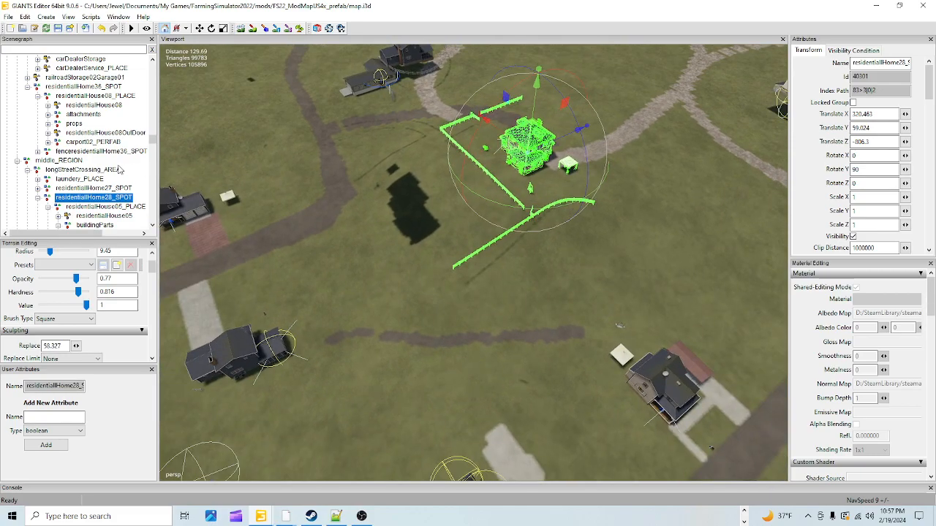
scroll(117, 170, down, 8)
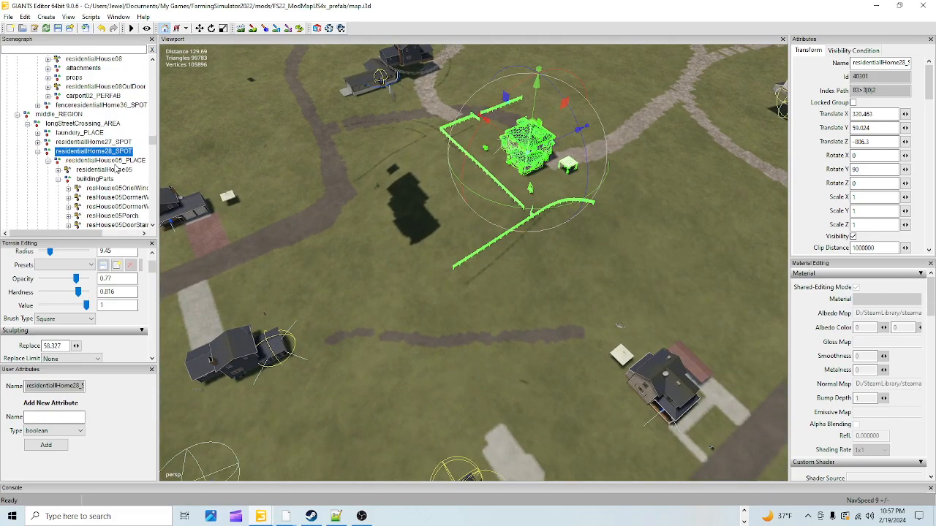
scroll(107, 170, up, 10)
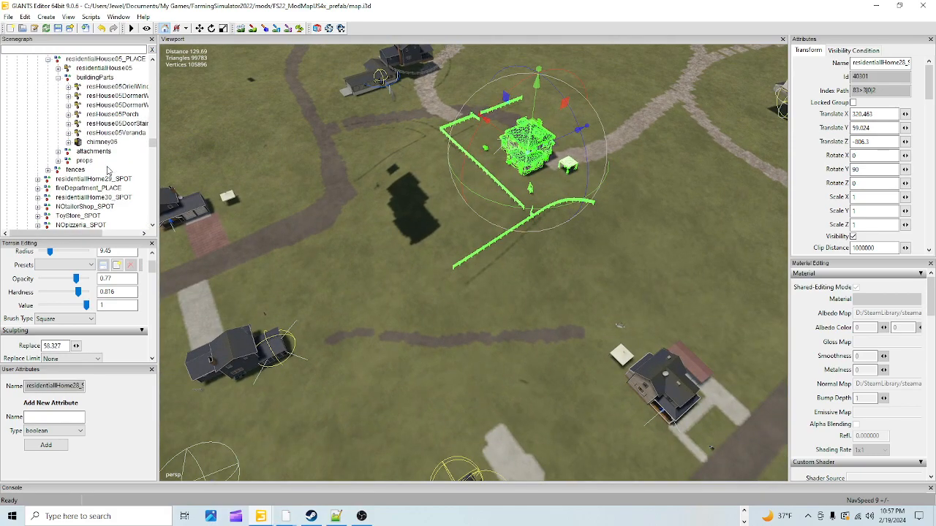
scroll(108, 170, up, 3)
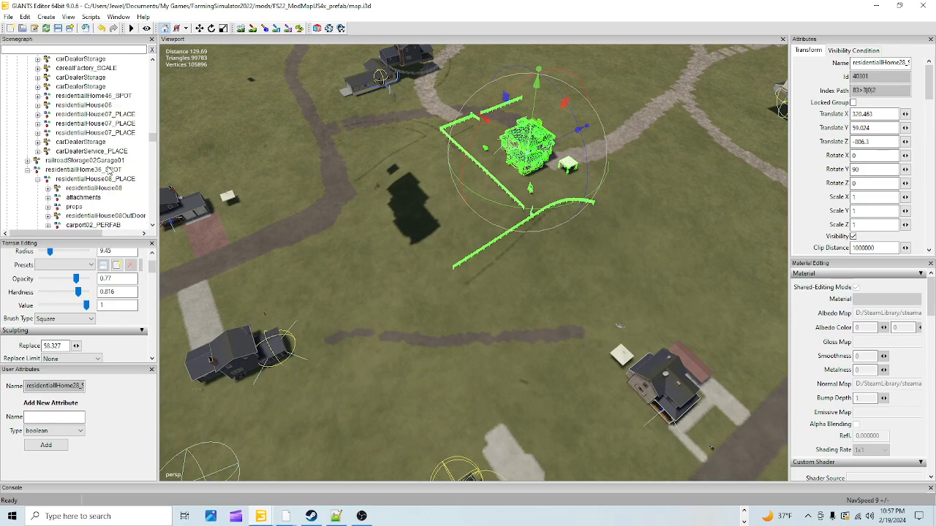
scroll(108, 170, up, 8)
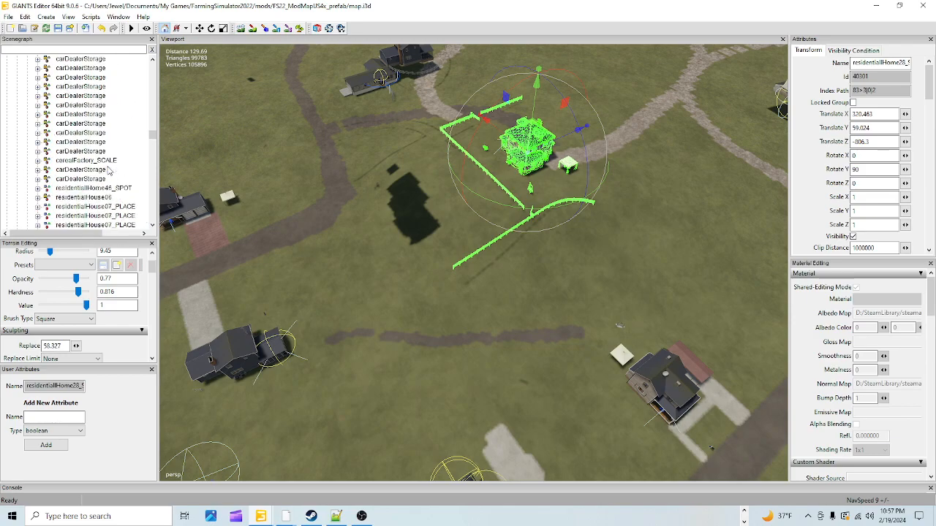
scroll(108, 169, down, 3)
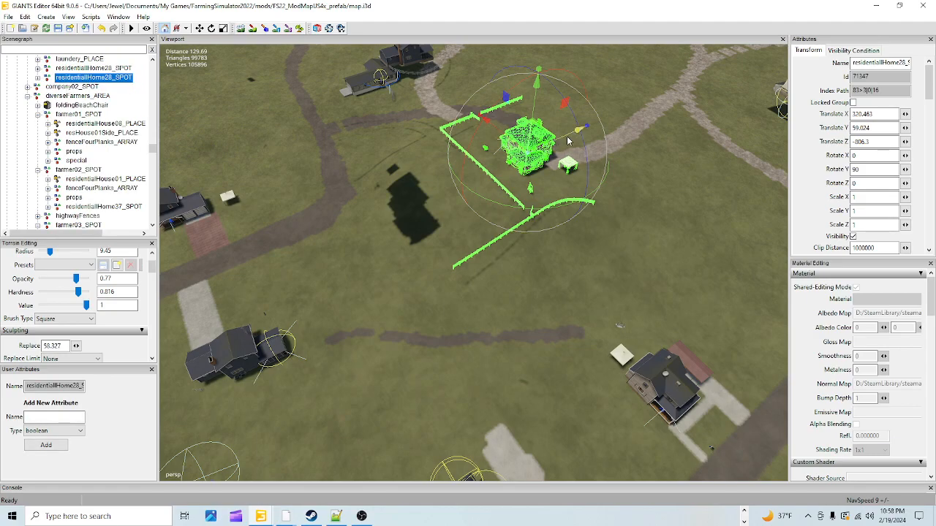
drag(567, 137, 922, 6)
Step: Examine the original two-storey house up close, checking where its walls and brick foundation meet the surrounding ground
alt+drag(348, 304, 388, 270)
scroll(529, 95, up, 1)
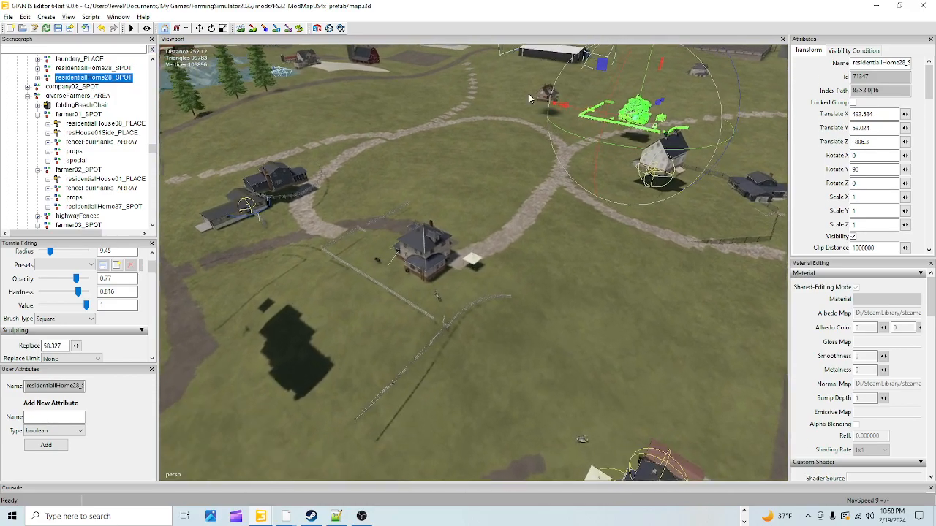
scroll(458, 337, up, 5)
alt+drag(457, 338, 408, 203)
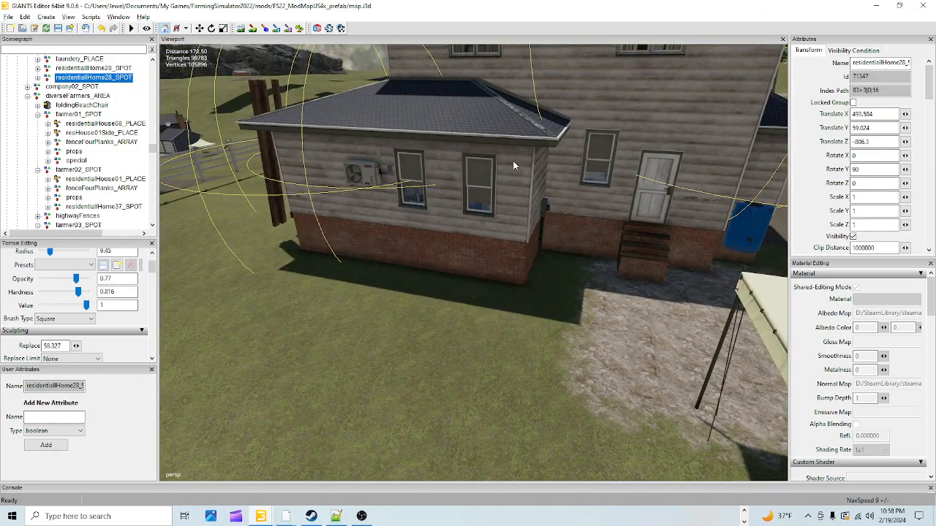
scroll(513, 166, down, 3)
alt+drag(468, 248, 366, 262)
scroll(366, 263, up, 2)
scroll(464, 174, down, 6)
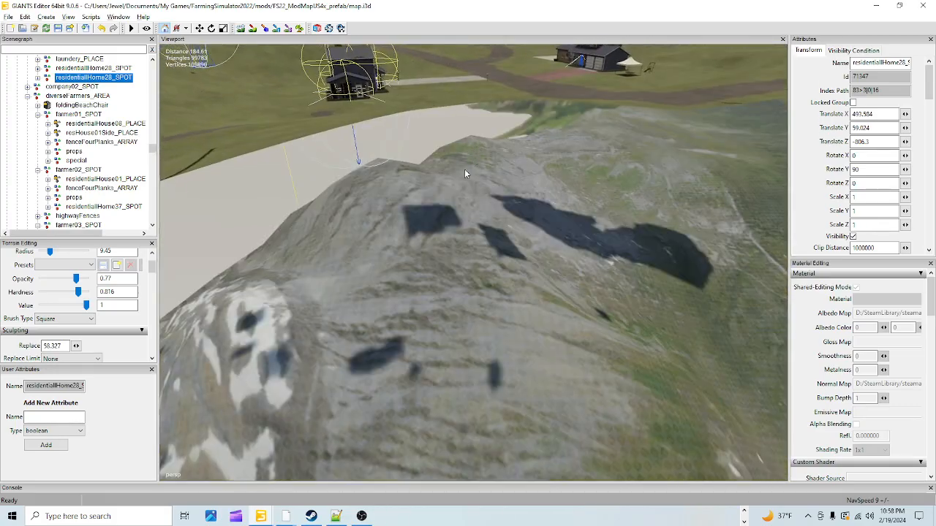
scroll(464, 170, up, 6)
alt+drag(416, 227, 459, 220)
scroll(462, 172, up, 2)
alt+drag(462, 173, 548, 180)
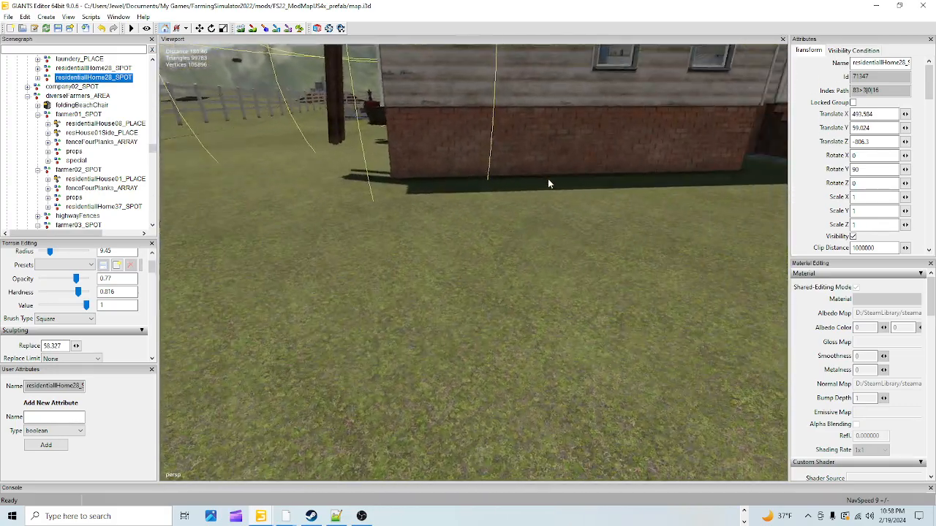
Step: Try to raise the sloping ground outside the two-storey house's curved fence into a plateau at the 58.327 replace height
scroll(548, 178, down, 6)
alt+drag(457, 243, 274, 262)
scroll(275, 262, up, 2)
alt+drag(332, 225, 604, 210)
scroll(605, 209, down, 5)
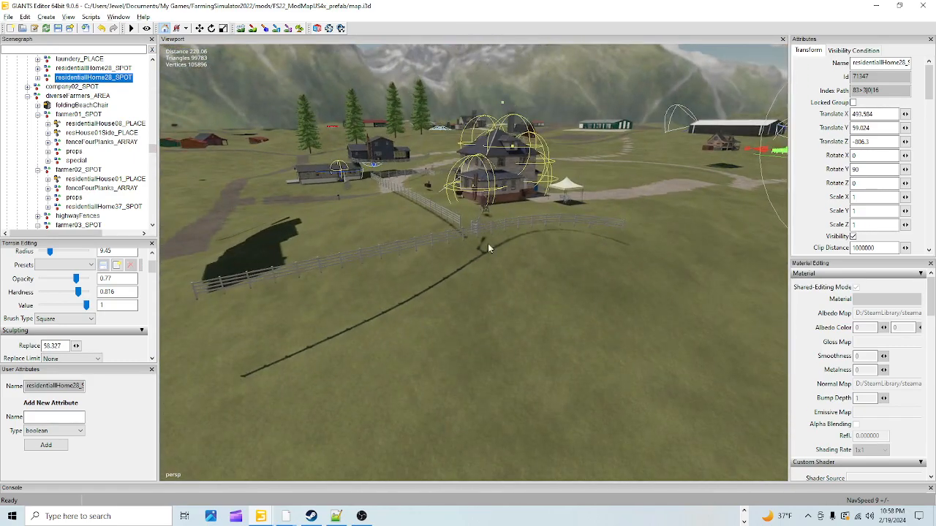
alt+drag(482, 247, 440, 300)
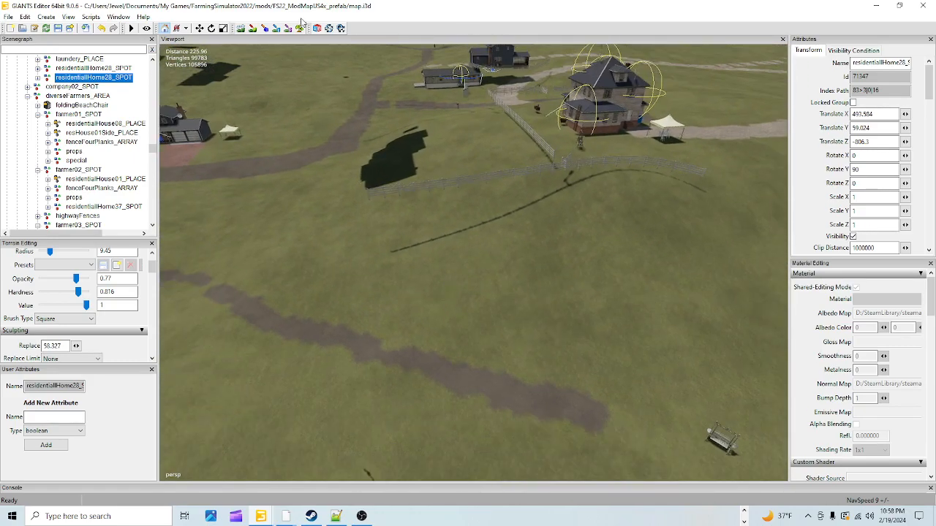
click(240, 28)
mouse_move(520, 193)
mouse_down()
mouse_move(674, 173)
mouse_move(477, 156)
mouse_up()
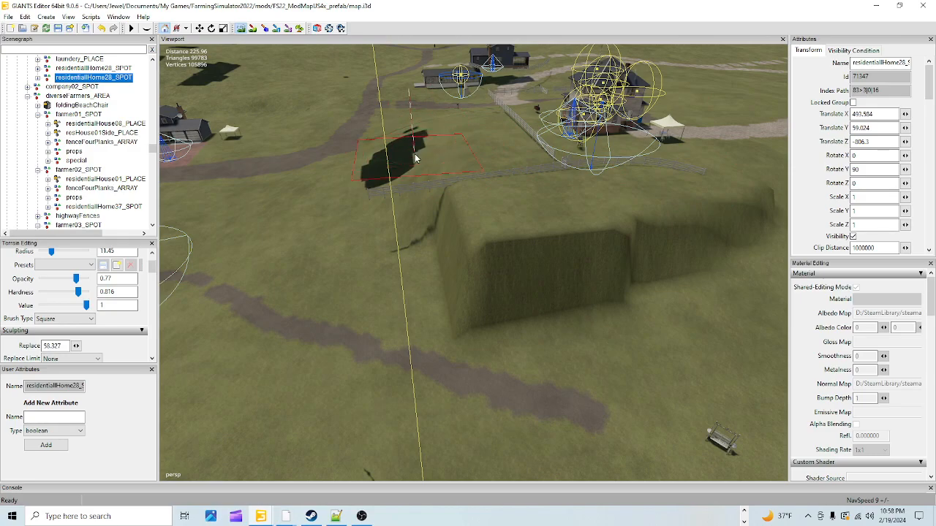
scroll(416, 160, up, 5)
mouse_move(418, 163)
mouse_down()
mouse_move(430, 211)
mouse_move(429, 151)
mouse_up()
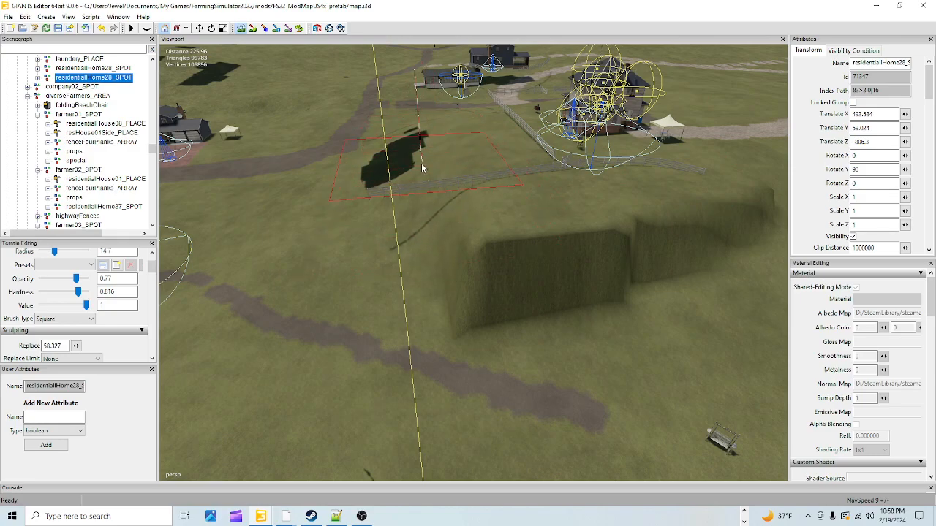
mouse_move(362, 205)
mouse_down()
mouse_move(447, 233)
mouse_move(690, 230)
mouse_up()
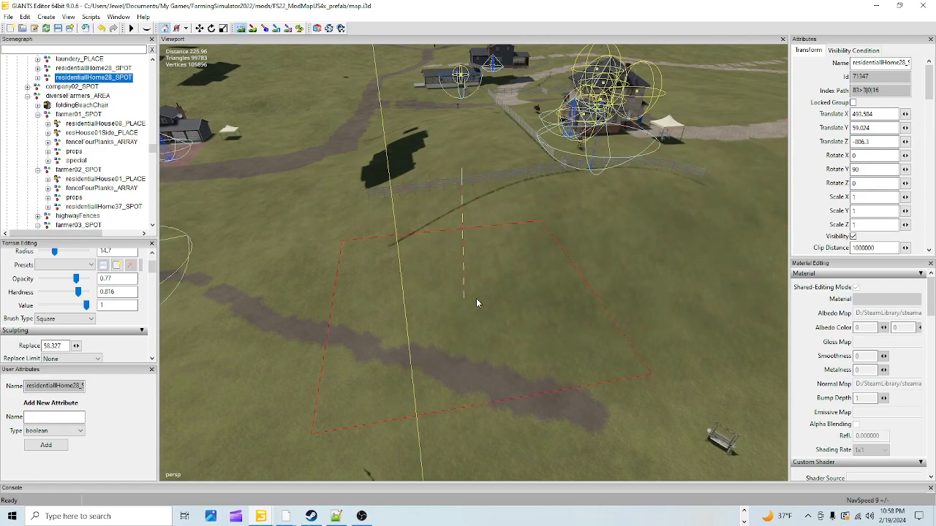
click(244, 32)
Step: Select the original two-storey house's whole residentialHome28_SPOT group and lower it to Translate Y 58.807
alt+drag(409, 220, 398, 309)
scroll(423, 374, up, 5)
click(338, 315)
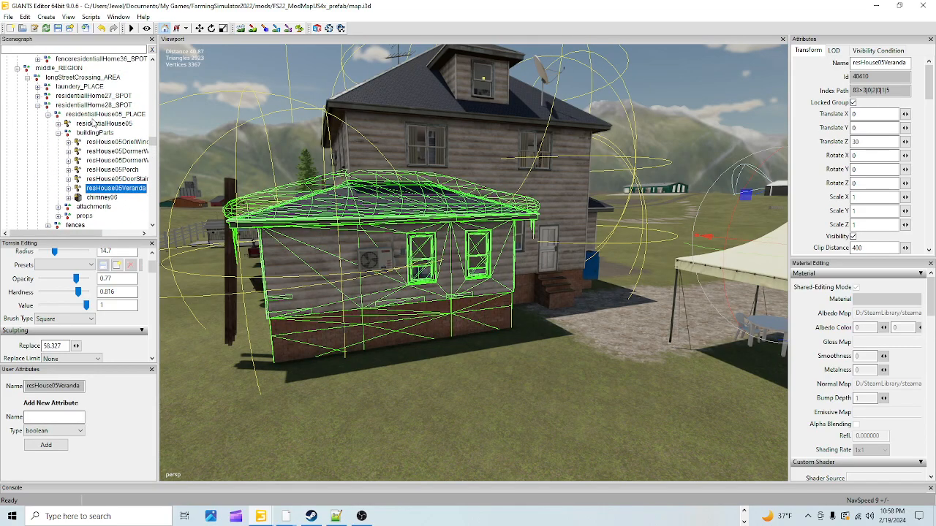
click(98, 107)
scroll(417, 415, down, 5)
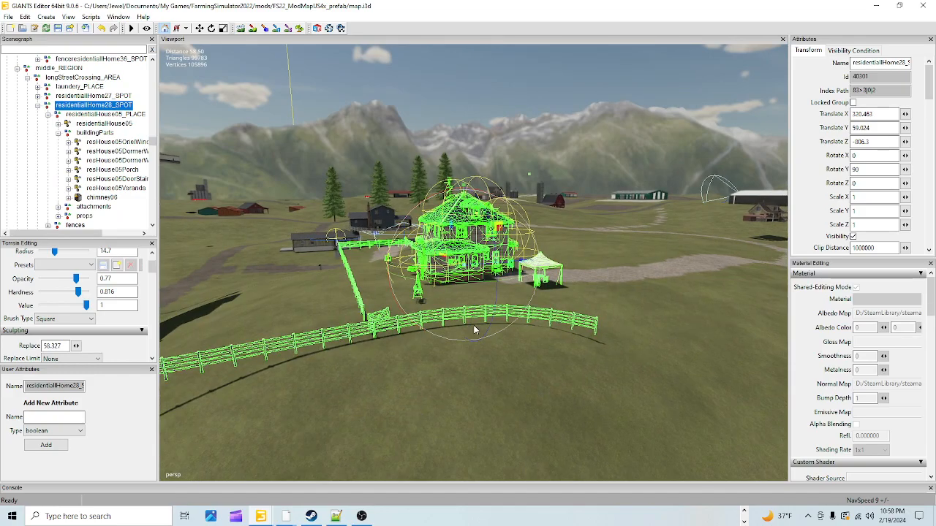
drag(465, 222, 460, 222)
alt+drag(446, 338, 447, 302)
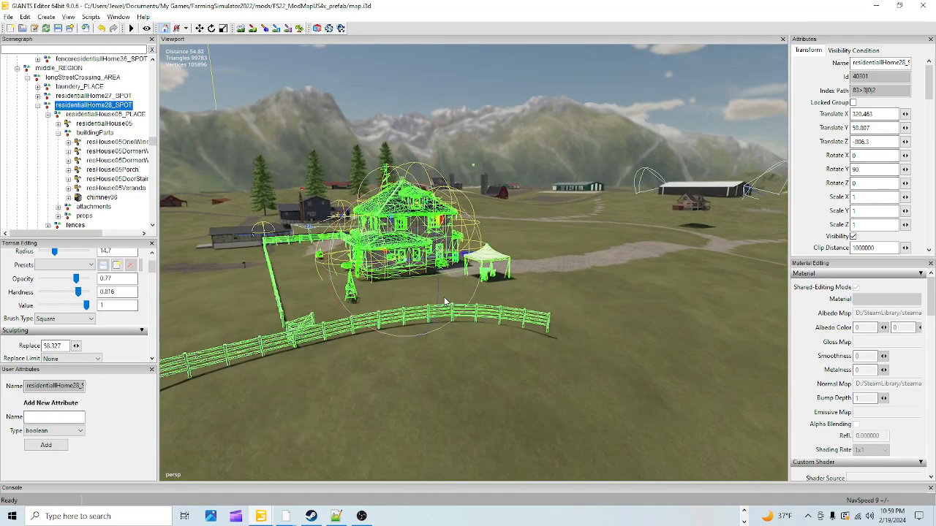
Step: Fine-tune the house group's height against the gravel by its back steps, lowering it to Translate Y 58.629
alt+right_drag(448, 303, 761, 90)
alt+drag(761, 90, 456, 309)
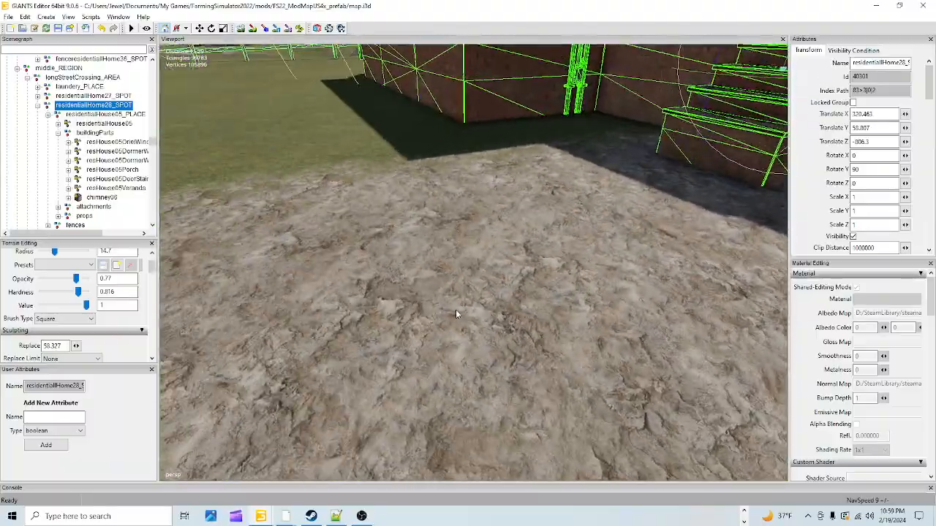
scroll(568, 314, down, 3)
mouse_move(568, 313)
alt+right_down()
mouse_move(595, 321)
mouse_move(628, 234)
mouse_move(562, 324)
alt+right_up()
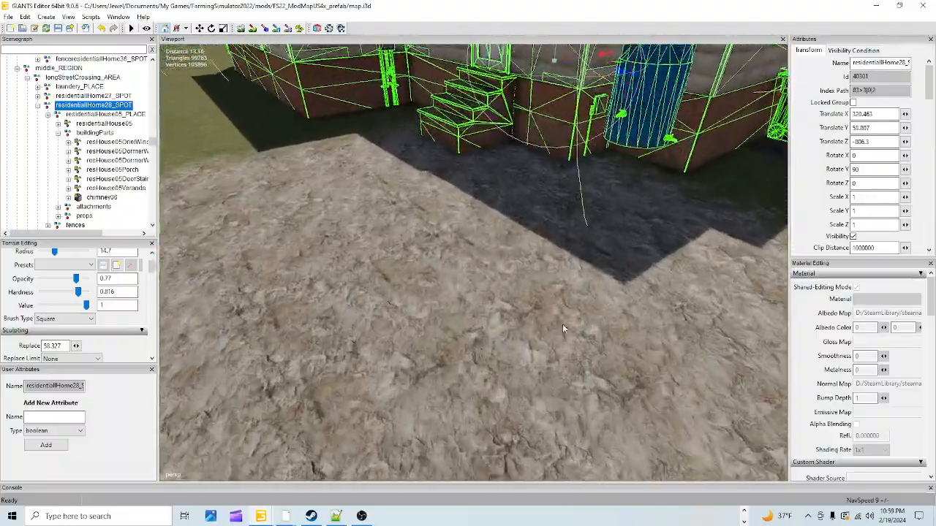
alt+drag(562, 324, 642, 291)
alt+right_drag(643, 292, 615, 272)
alt+drag(615, 272, 522, 272)
alt+right_drag(521, 276, 556, 265)
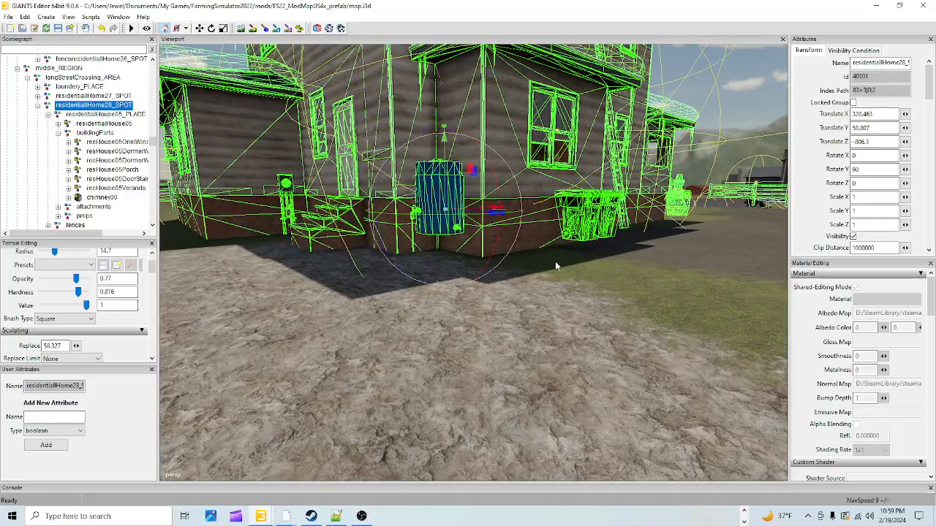
alt+drag(556, 264, 423, 196)
alt+right_drag(424, 194, 433, 217)
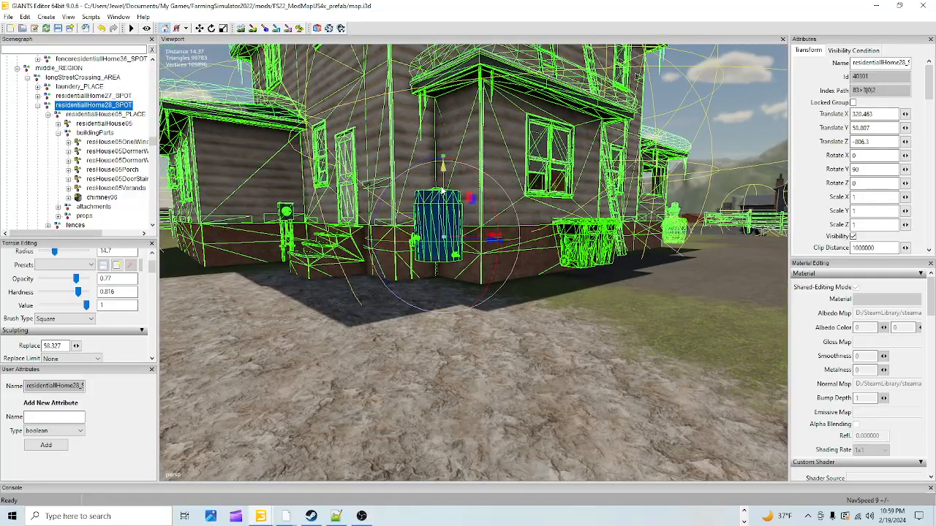
drag(443, 175, 443, 184)
alt+right_drag(443, 184, 443, 191)
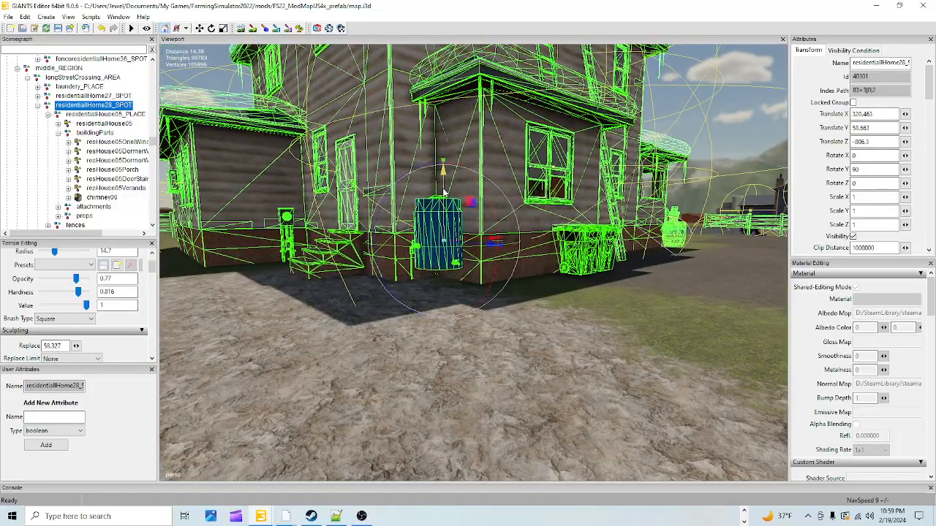
drag(443, 191, 443, 199)
alt+drag(443, 199, 525, 290)
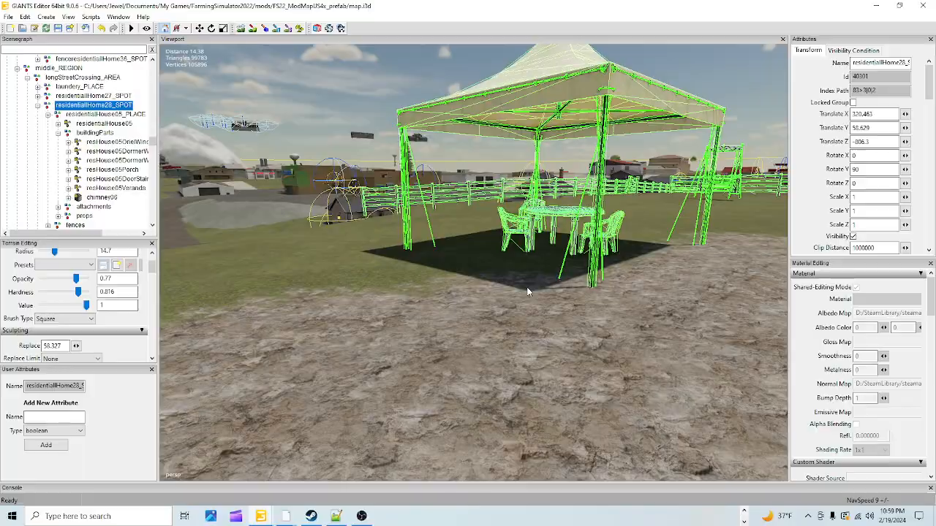
Step: Examine the canopy tent, garden swing, bathtub, fences and foundation around the house, checking how each meets the ground
alt+right_drag(523, 288, 530, 223)
alt+drag(530, 224, 556, 274)
alt+right_drag(556, 274, 518, 373)
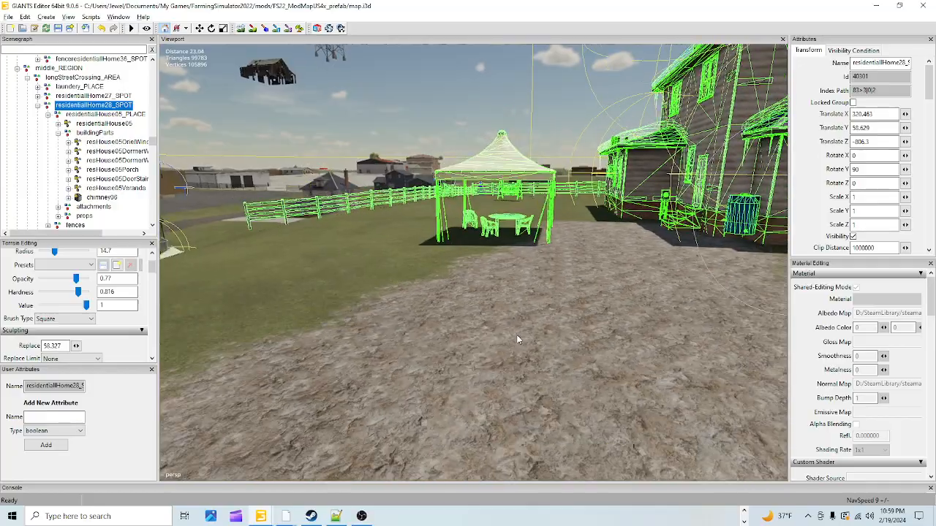
alt+right_drag(518, 338, 508, 298)
alt+drag(508, 298, 574, 335)
alt+right_drag(574, 334, 520, 343)
alt+drag(493, 319, 475, 295)
alt+right_drag(475, 295, 640, 108)
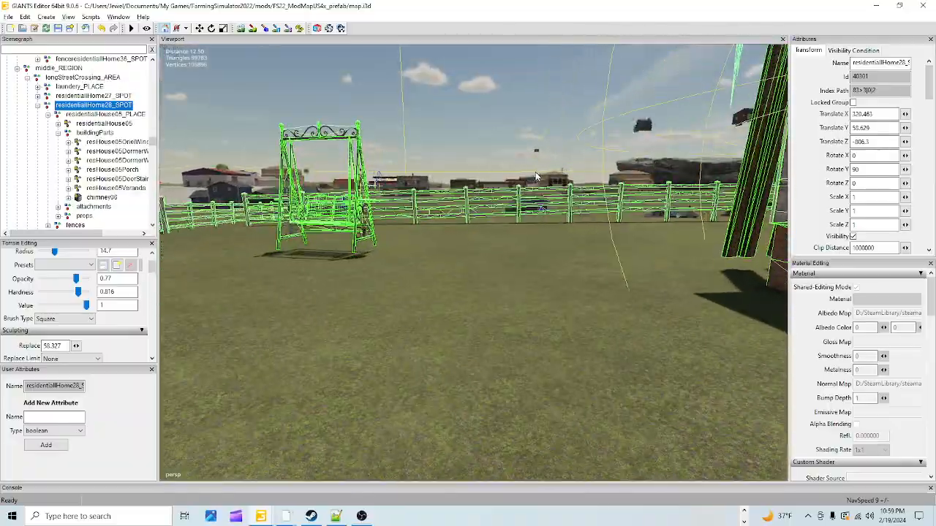
alt+drag(641, 108, 601, 219)
alt+right_drag(601, 220, 621, 175)
alt+drag(621, 175, 548, 270)
alt+right_drag(548, 271, 496, 338)
scroll(628, 210, up, 6)
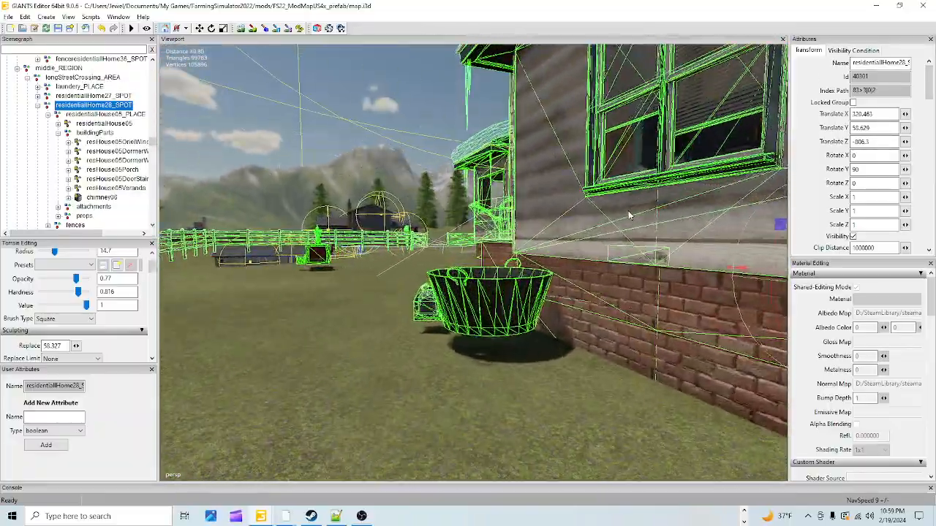
alt+drag(599, 226, 466, 297)
scroll(551, 242, up, 5)
scroll(532, 285, down, 6)
scroll(424, 329, up, 5)
scroll(540, 326, down, 5)
scroll(466, 298, down, 5)
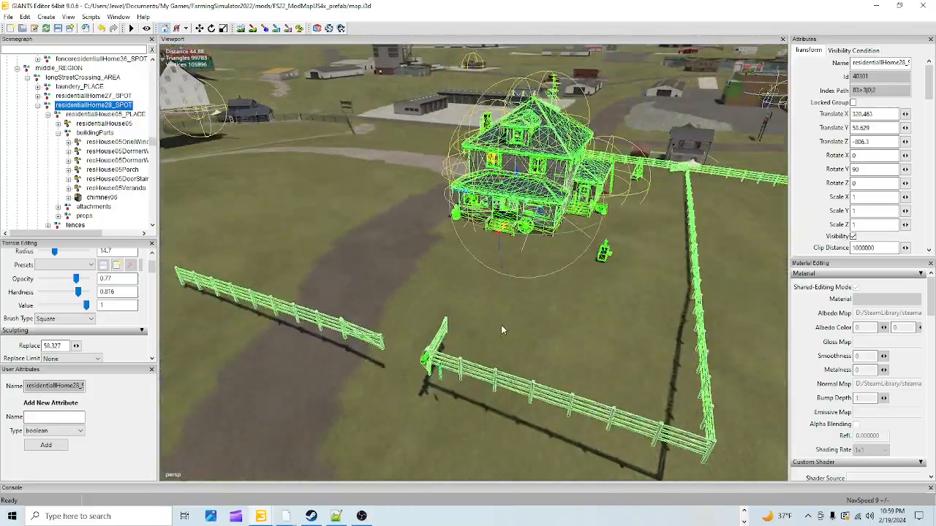
click(241, 30)
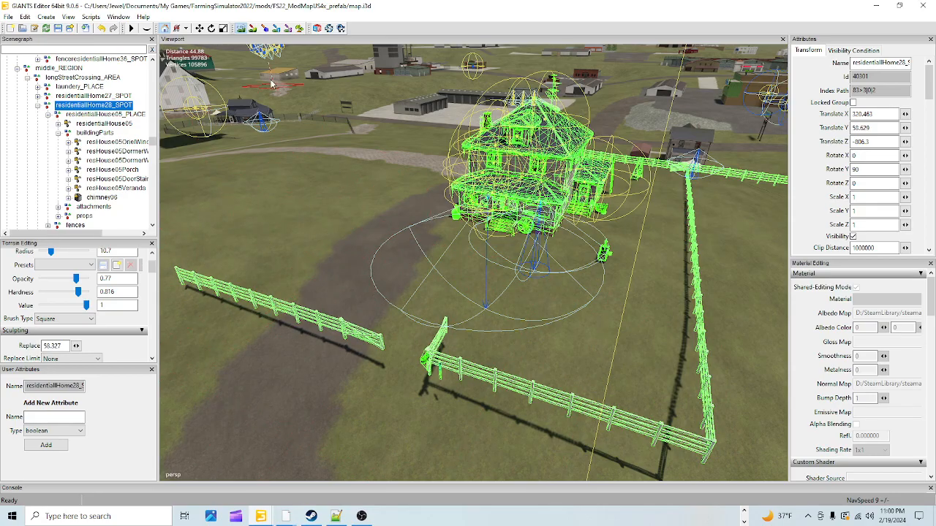
Step: Lower the waterPumpSmall trough on the lawn beside the house to Translate Y -0.143 so it rests on the grass
scroll(562, 244, up, 5)
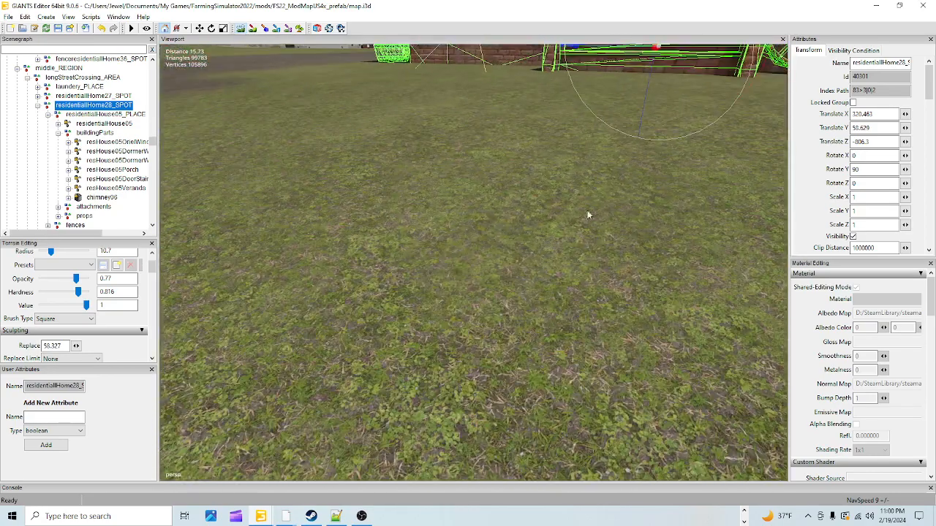
alt+drag(564, 272, 626, 294)
scroll(604, 337, down, 4)
click(522, 230)
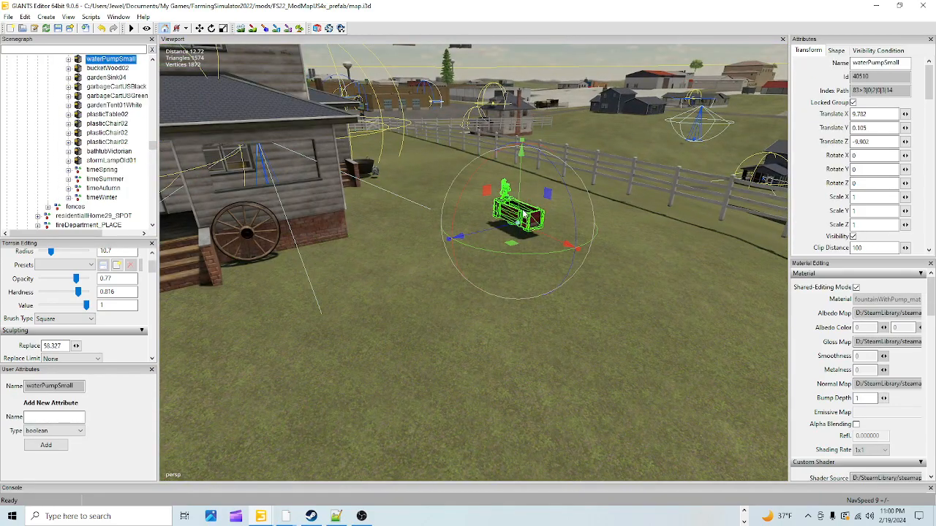
drag(522, 209, 517, 212)
scroll(510, 250, up, 5)
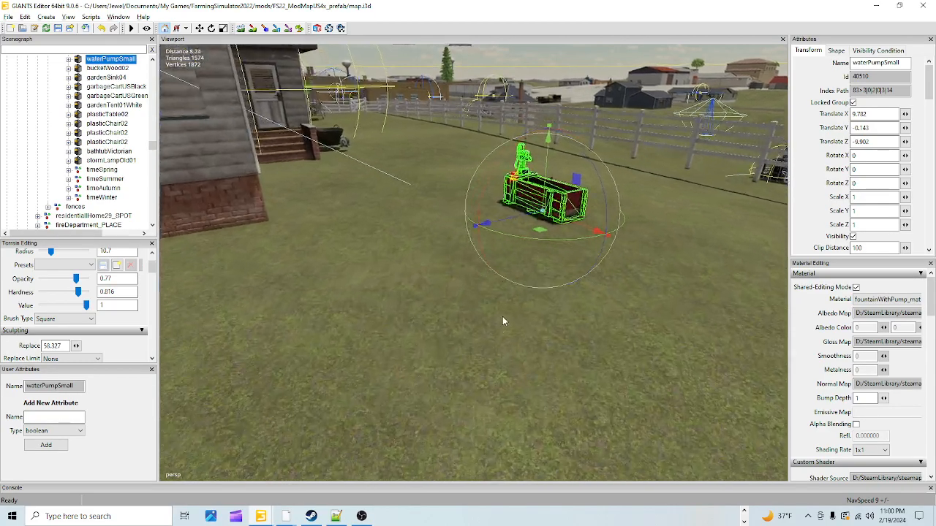
Step: Lower the bathtubVictorian beside the brick foundation onto the grass and the adjacent gardenHoseCarrier01 to Translate Y -0.108
alt+drag(524, 351, 464, 291)
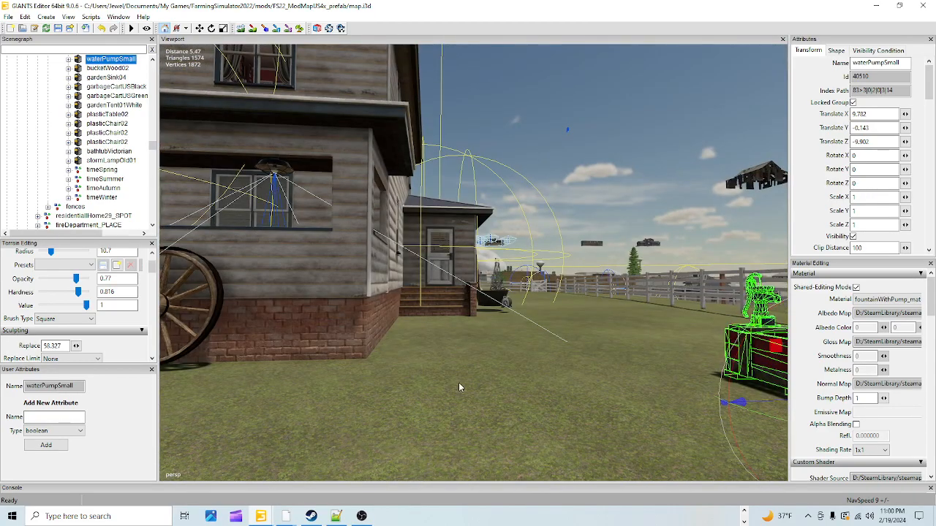
scroll(459, 383, up, 5)
alt+drag(585, 317, 428, 338)
scroll(414, 422, down, 4)
alt+drag(413, 424, 320, 374)
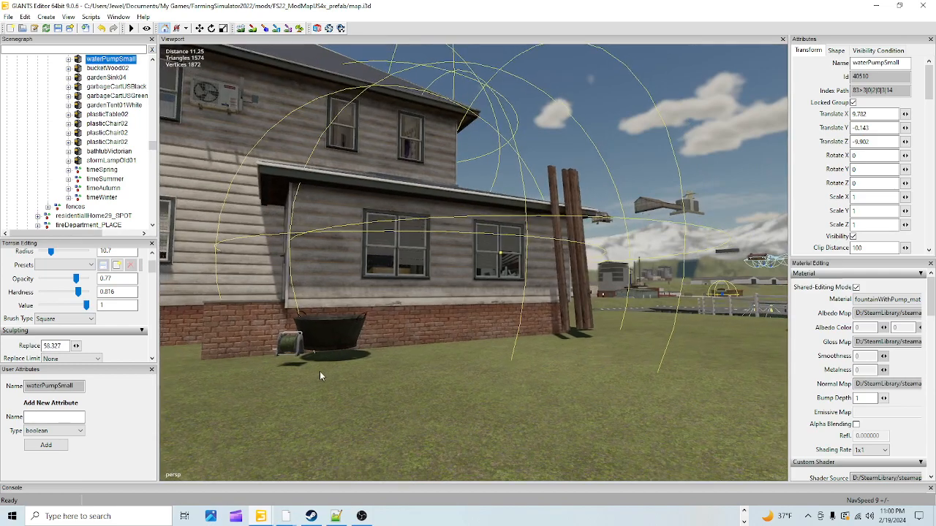
click(327, 330)
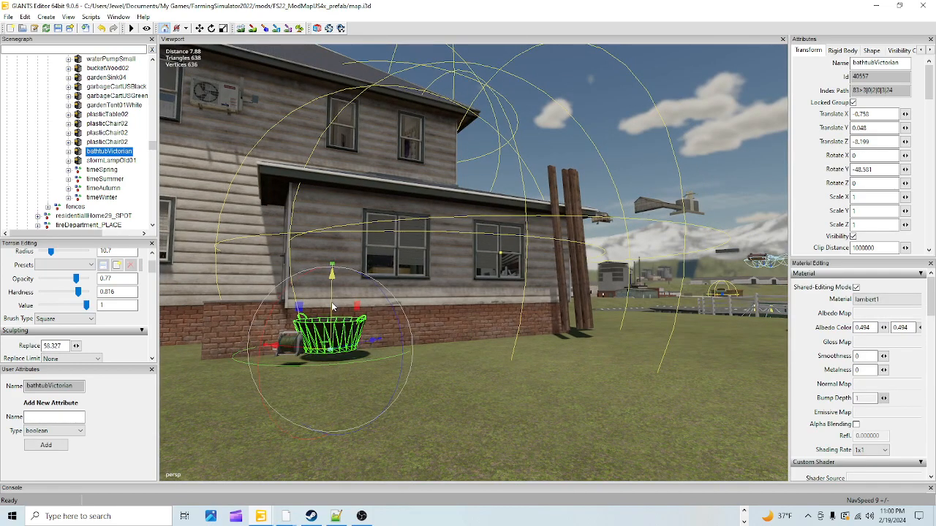
drag(331, 310, 289, 327)
click(298, 332)
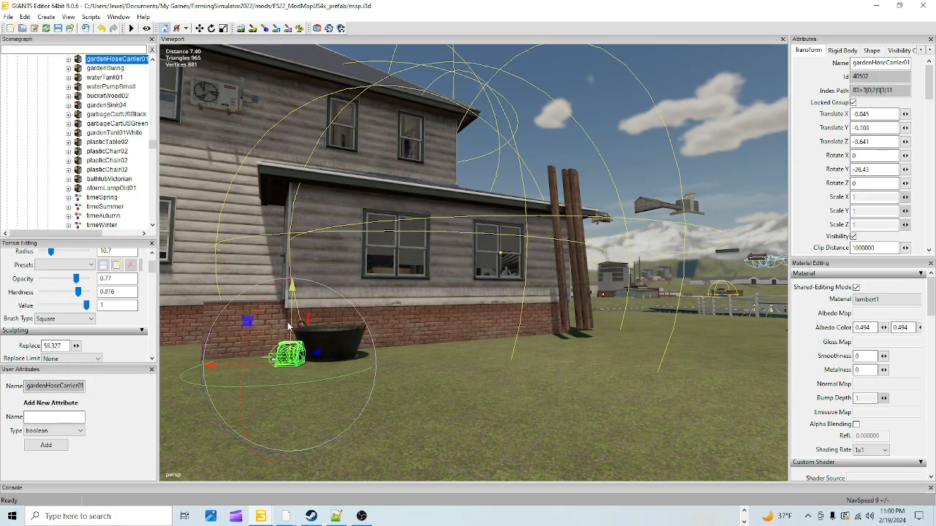
Step: Lower the singleBoards_PREFAB planks leaning at the house corner to Translate Y -0.114
scroll(439, 351, up, 5)
middle_drag(392, 392, 445, 298)
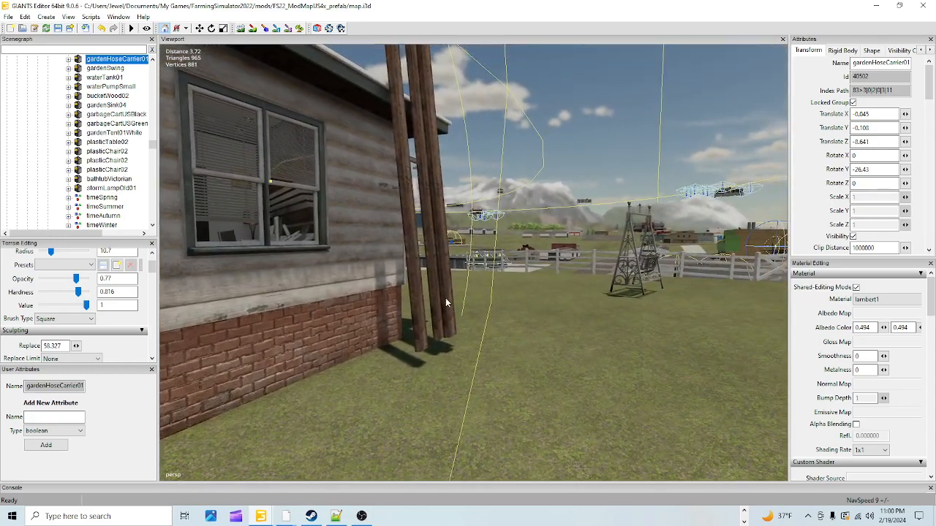
click(445, 302)
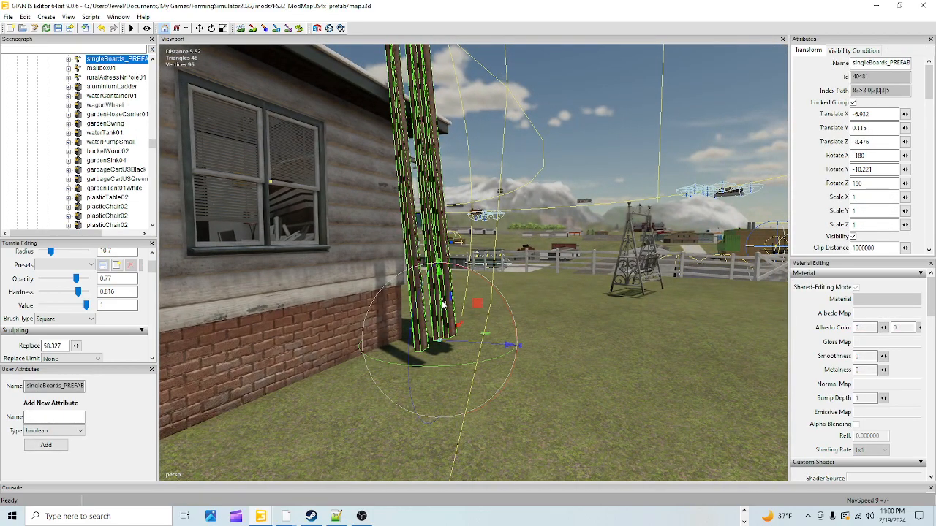
drag(441, 307, 443, 317)
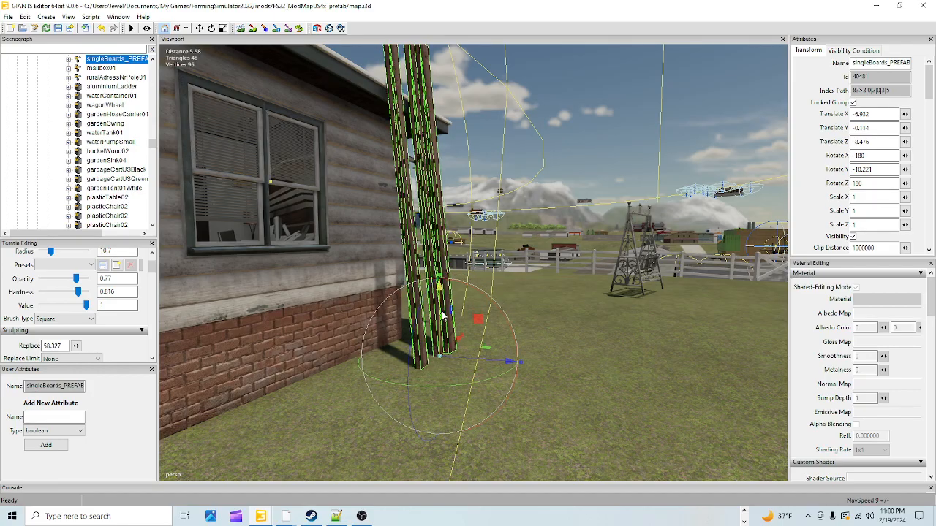
Step: Lower the gardenSwing on the lawn to Translate Y -0.125 so its frame stands on the grass
alt+drag(481, 377, 339, 302)
scroll(568, 276, up, 4)
scroll(403, 315, down, 3)
click(351, 312)
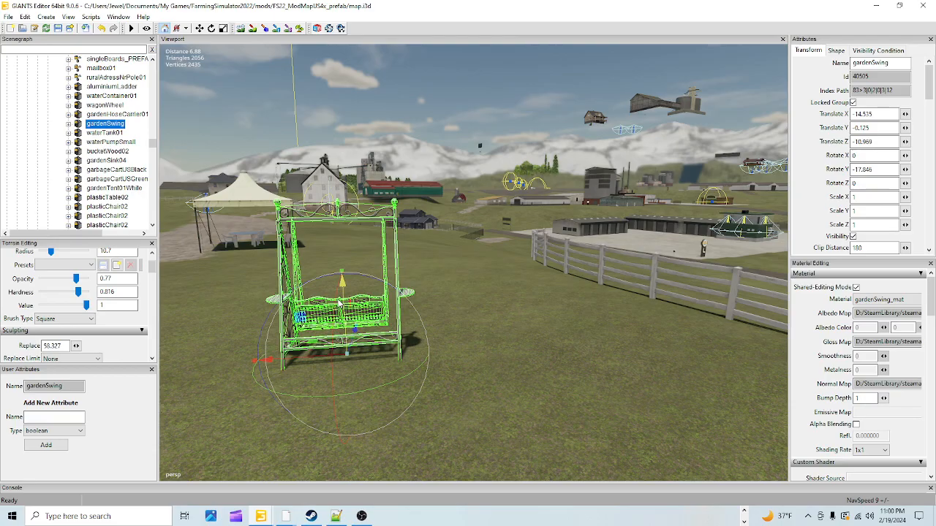
Step: Raise the gardenTent01White on the lawn beside the house to Translate Y 0.035
alt+drag(439, 397, 402, 369)
alt+right_drag(402, 369, 547, 389)
alt+drag(547, 389, 461, 405)
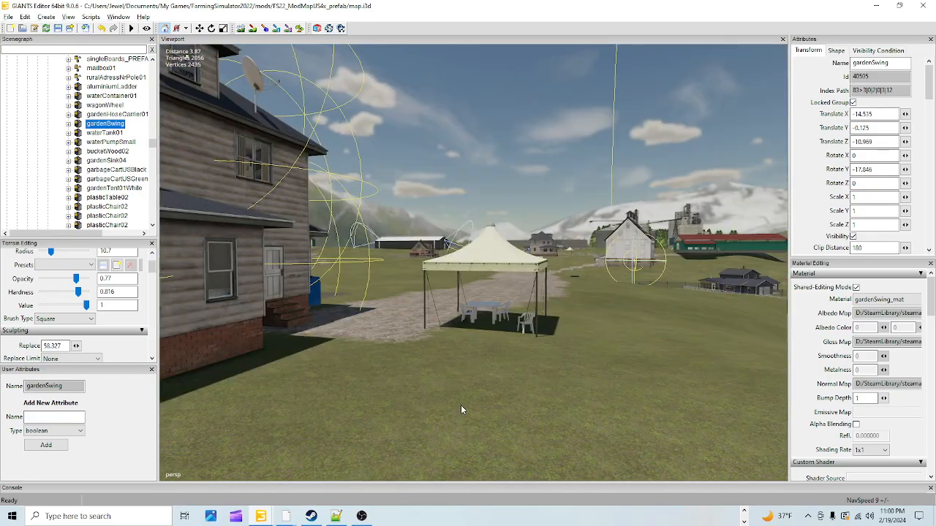
alt+right_drag(461, 405, 547, 320)
alt+drag(547, 320, 427, 321)
alt+right_drag(427, 321, 387, 419)
alt+drag(387, 419, 384, 428)
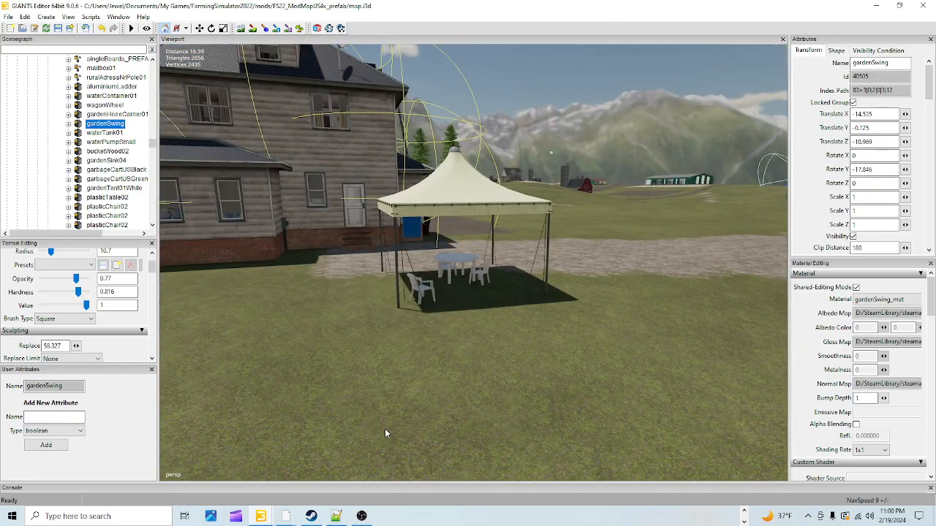
alt+right_drag(384, 428, 405, 375)
alt+drag(406, 374, 345, 369)
alt+right_drag(345, 369, 363, 388)
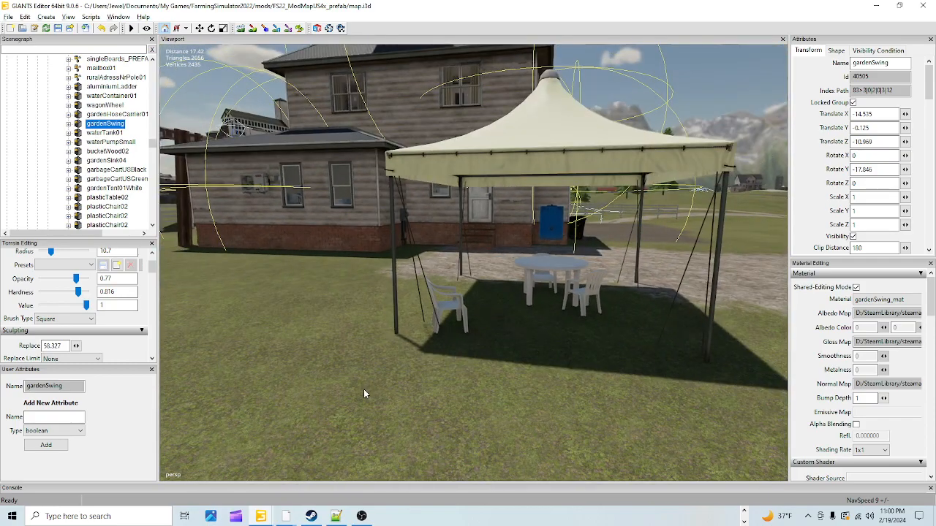
click(511, 172)
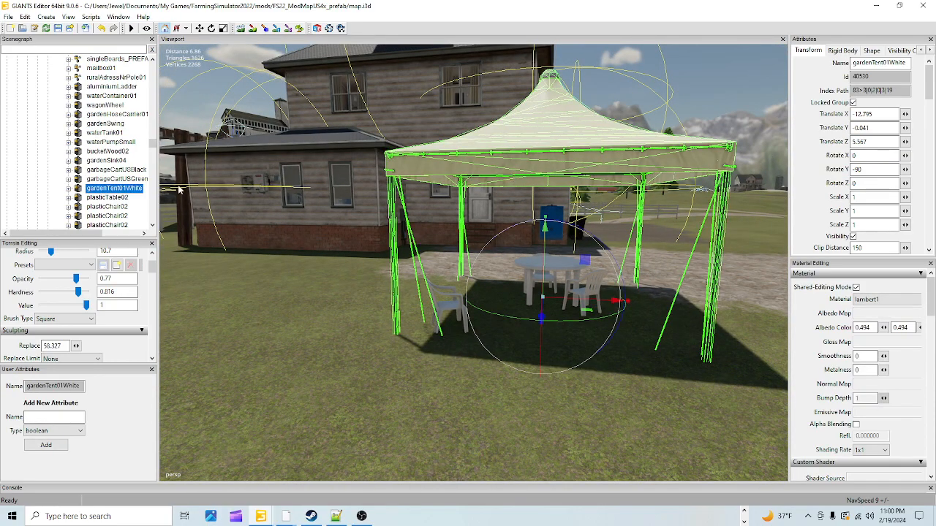
alt+drag(418, 393, 470, 387)
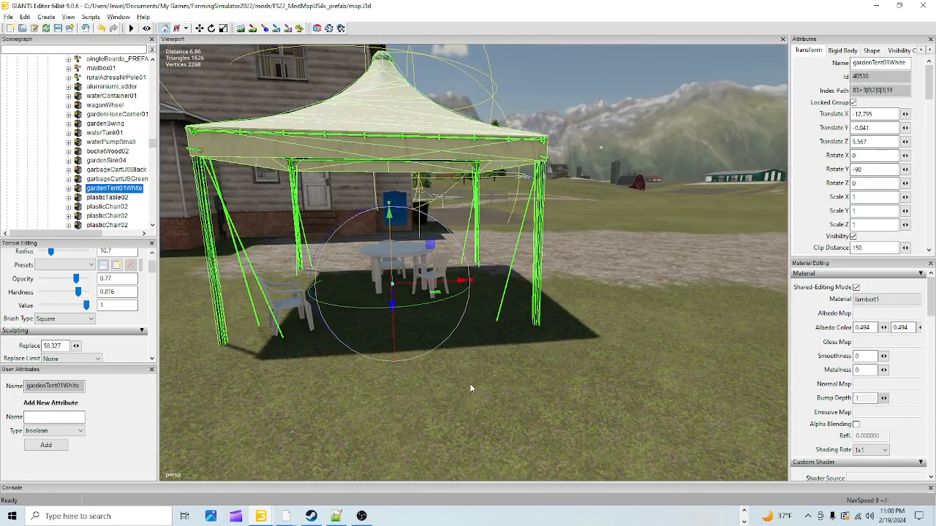
alt+right_drag(470, 387, 495, 302)
alt+drag(495, 302, 319, 308)
alt+right_drag(319, 308, 382, 271)
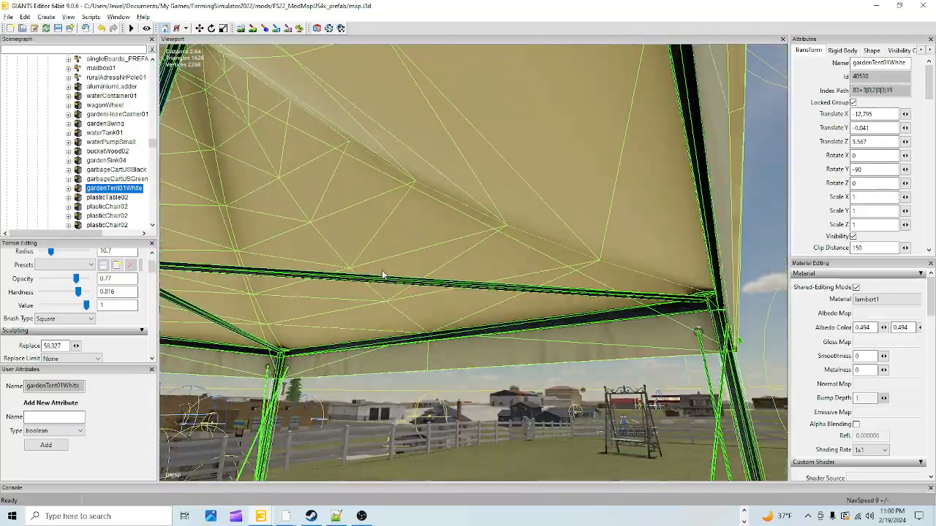
alt+drag(382, 271, 450, 337)
alt+right_drag(450, 336, 459, 340)
alt+drag(459, 340, 410, 393)
alt+right_drag(409, 392, 414, 357)
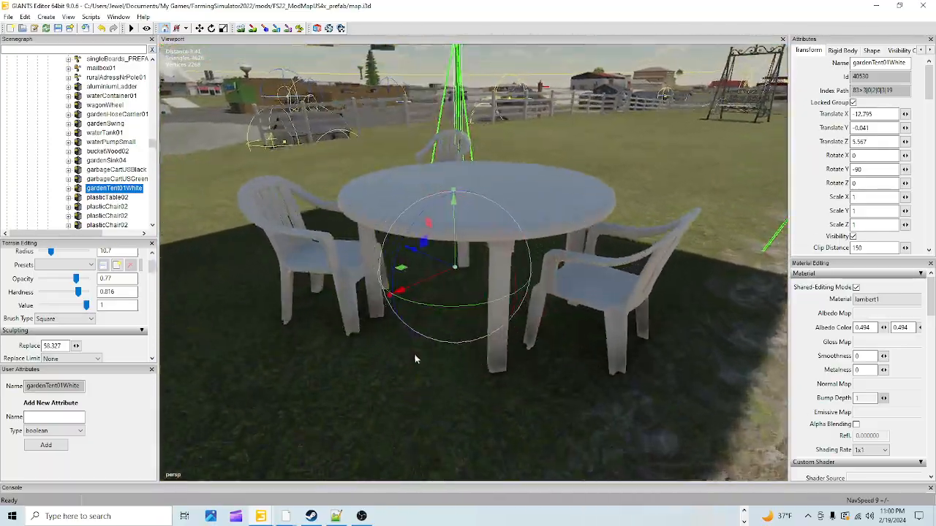
alt+drag(415, 358, 465, 289)
alt+right_drag(465, 288, 443, 329)
alt+drag(443, 329, 444, 372)
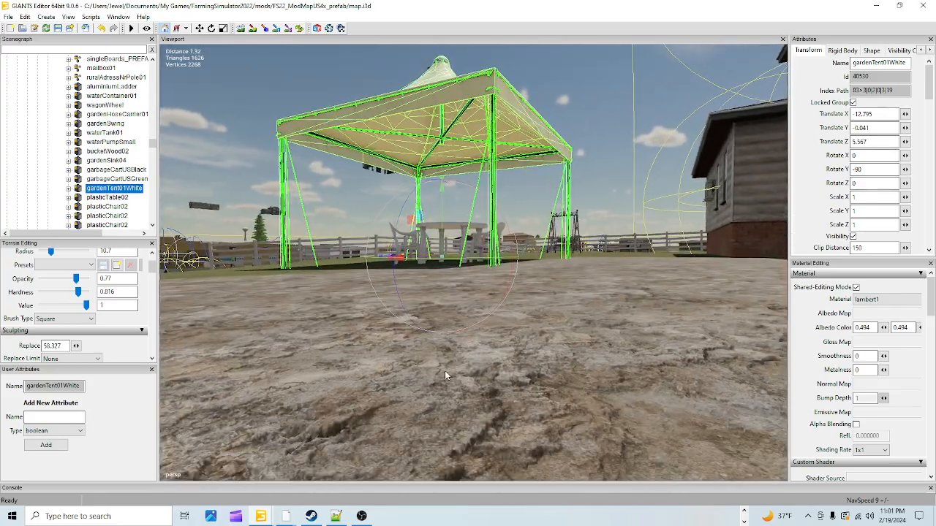
alt+right_drag(444, 372, 459, 345)
alt+drag(460, 347, 471, 371)
mouse_move(471, 371)
alt+right_down()
mouse_move(478, 356)
mouse_move(467, 370)
alt+right_up()
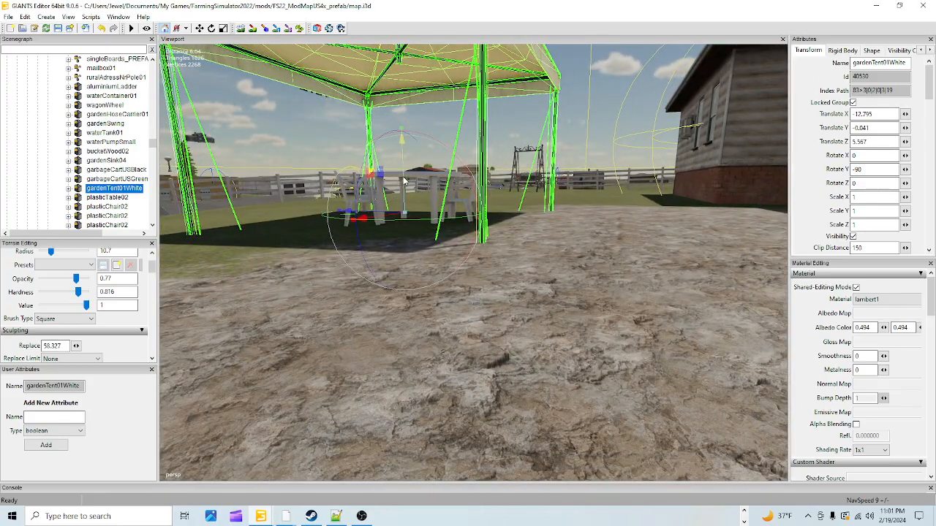
mouse_move(403, 180)
mouse_down()
mouse_move(408, 164)
mouse_move(391, 174)
mouse_up()
Step: Raise the plasticTable02 under the garden tent to Translate Y -0.174 so its legs stand on the grass
mouse_move(395, 284)
alt+mouse_down()
mouse_move(376, 290)
mouse_move(465, 299)
mouse_move(479, 319)
mouse_move(390, 293)
alt+mouse_up()
scroll(386, 270, up, 4)
scroll(477, 320, down, 2)
scroll(410, 252, up, 5)
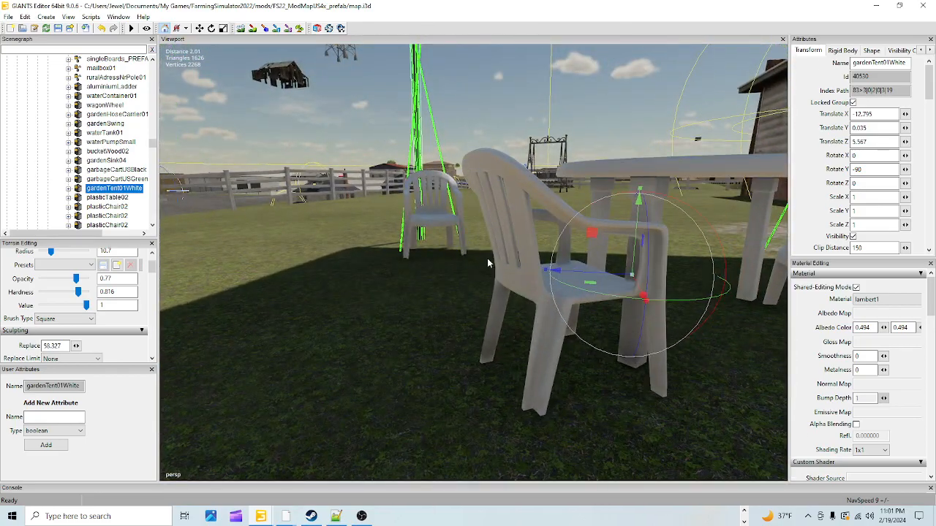
click(642, 157)
click(633, 175)
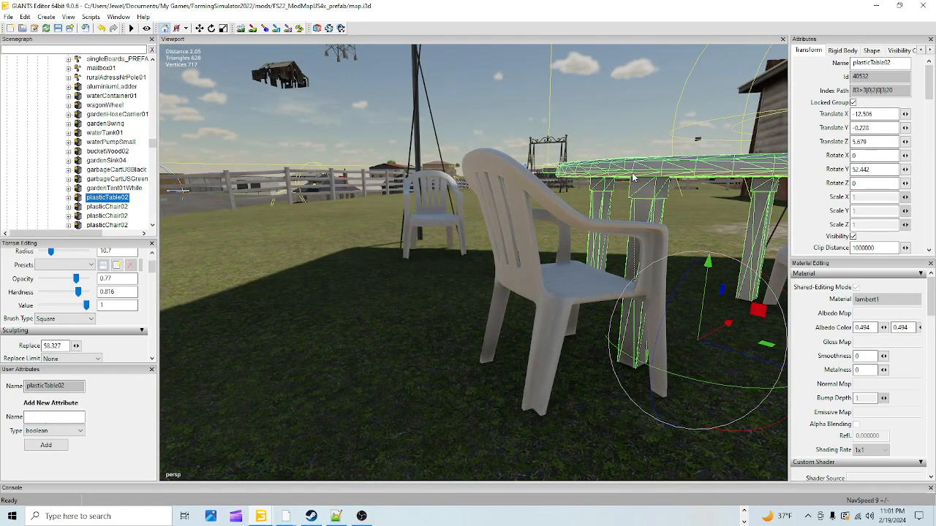
alt+drag(528, 201, 547, 259)
key(f)
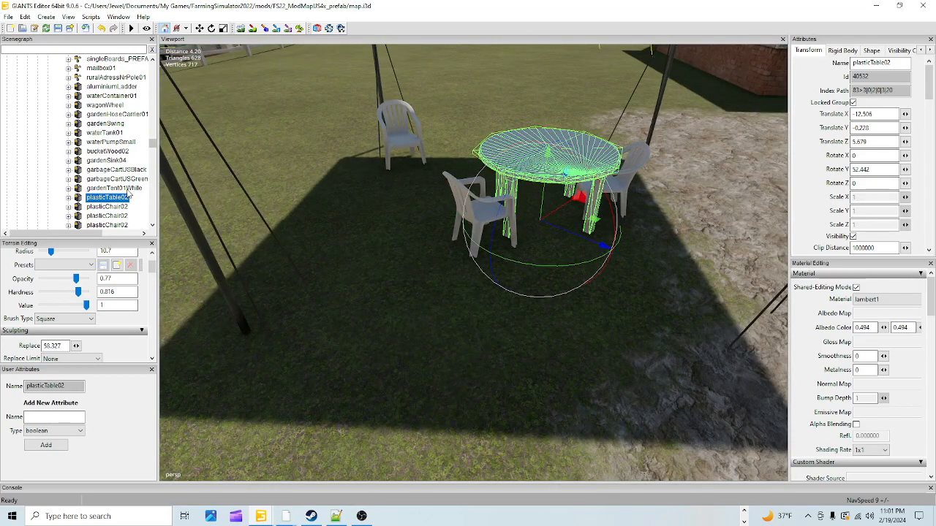
click(127, 190)
click(115, 197)
drag(542, 191, 538, 185)
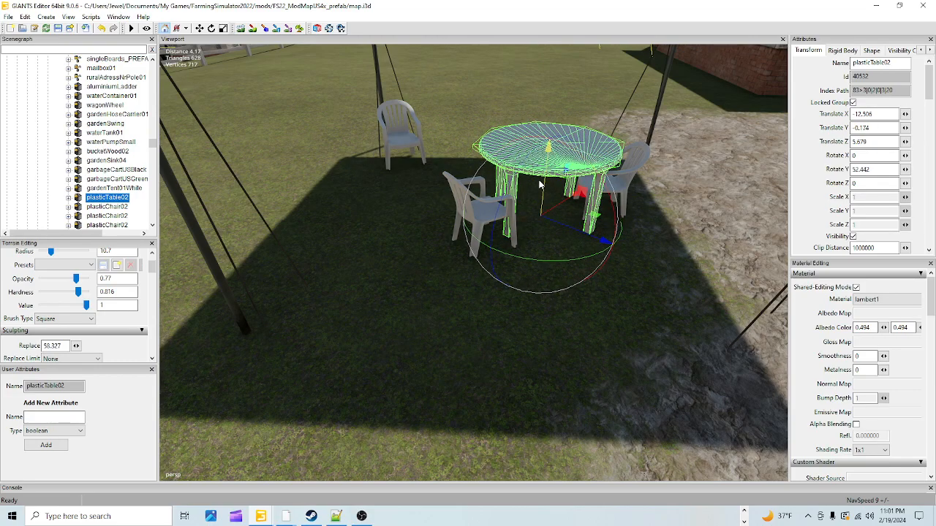
Step: Raise the three plasticChair02 chairs under the tent onto the ground, the one nearest the gravel to Translate Y -0.126
click(465, 220)
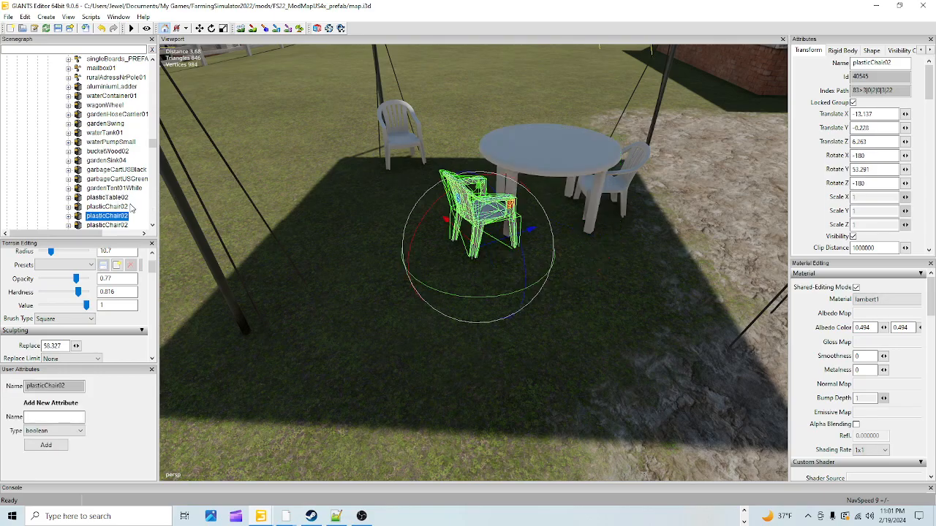
right_drag(536, 348, 406, 284)
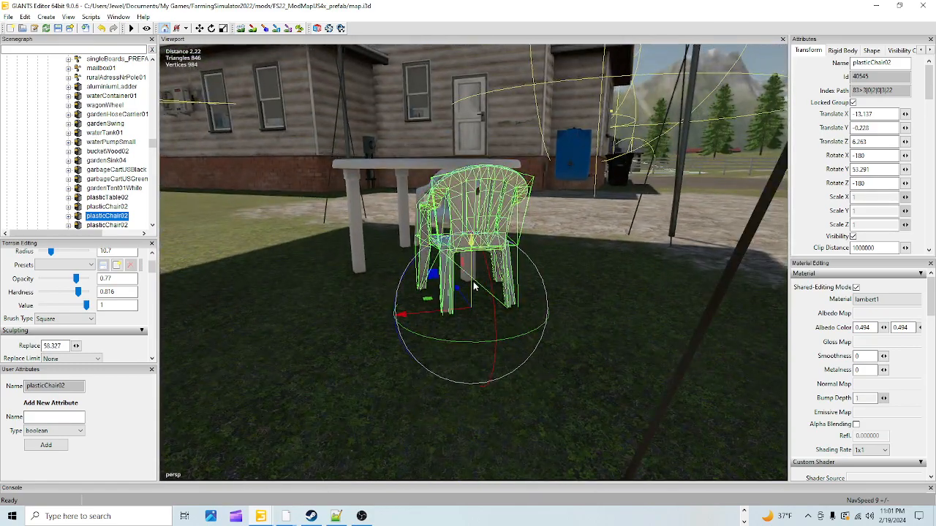
drag(472, 287, 477, 272)
right_drag(407, 288, 325, 281)
click(346, 272)
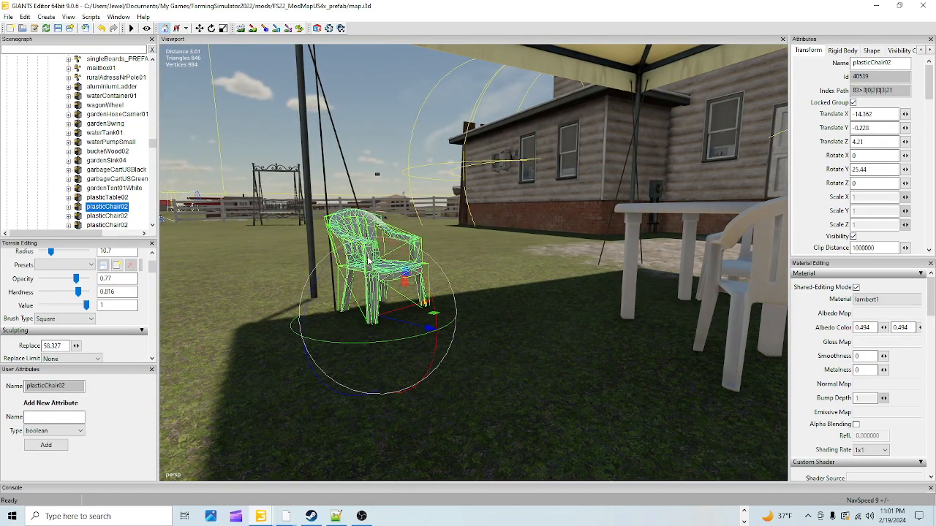
drag(373, 259, 441, 269)
click(435, 284)
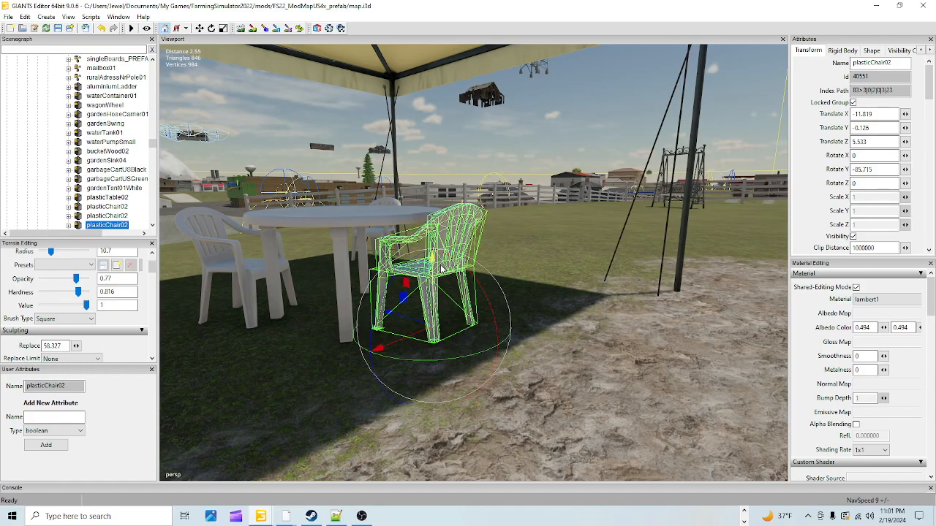
Step: Lower the blue waterTank01 at the house wall to Translate Y -0.063 so it stands on the ground
alt+drag(448, 321, 483, 369)
scroll(454, 365, down, 6)
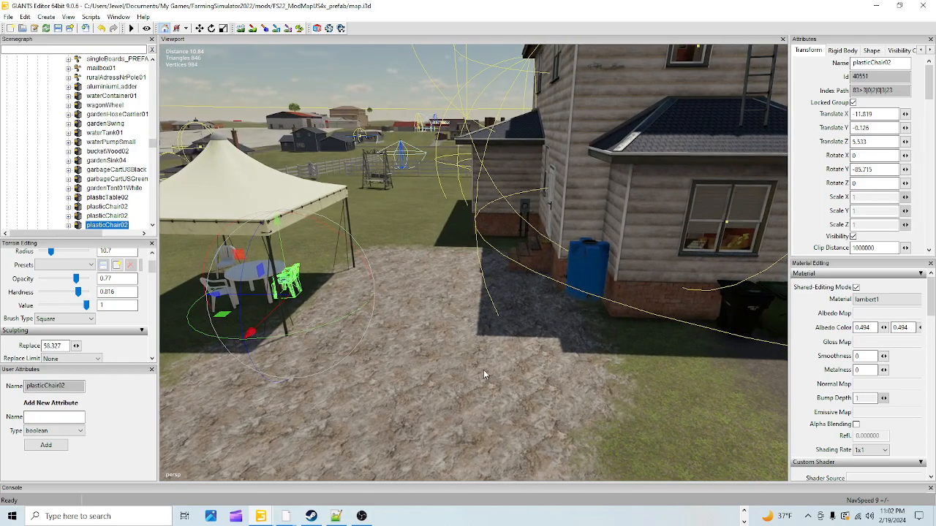
click(582, 266)
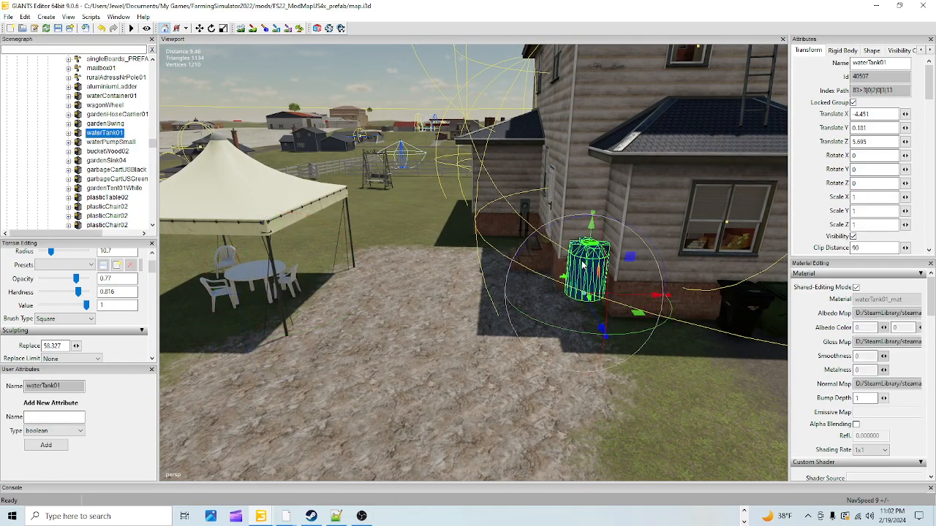
drag(591, 250, 587, 260)
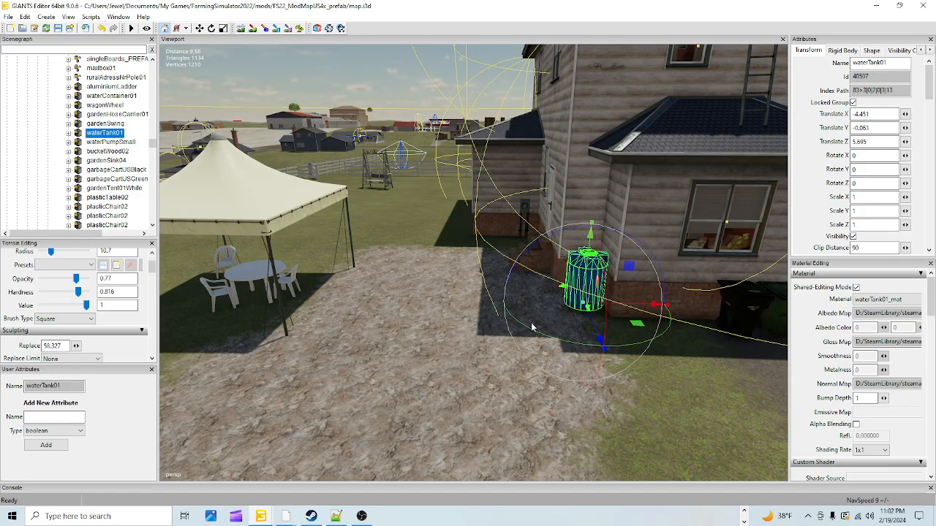
Step: Seat the garbageCartUSBlack at Translate Y -0.093 and the neighbouring garbageCartUSGreen at Translate Y -0.097
alt+drag(532, 328, 527, 273)
scroll(526, 273, up, 5)
alt+drag(565, 207, 657, 280)
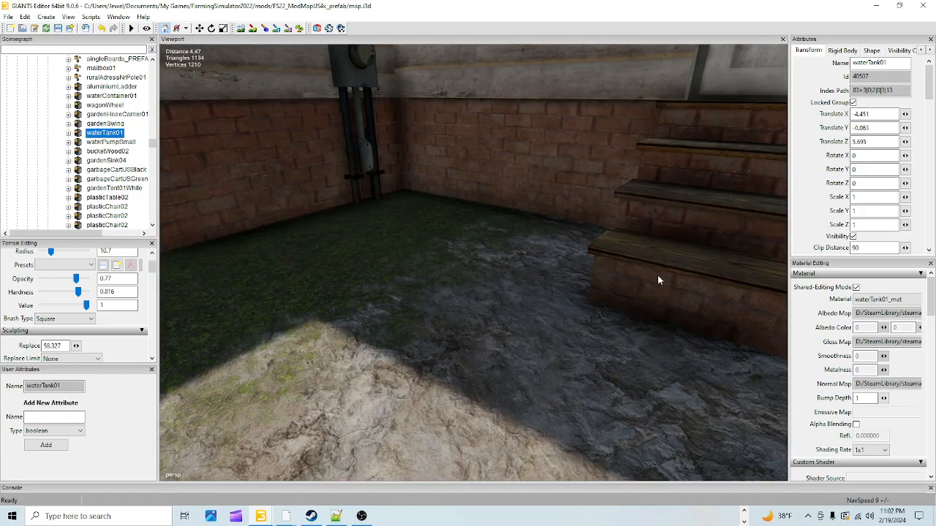
scroll(572, 286, down, 5)
alt+drag(572, 286, 452, 329)
scroll(476, 274, up, 5)
alt+drag(476, 275, 255, 288)
scroll(365, 313, up, 3)
scroll(376, 277, up, 5)
click(410, 210)
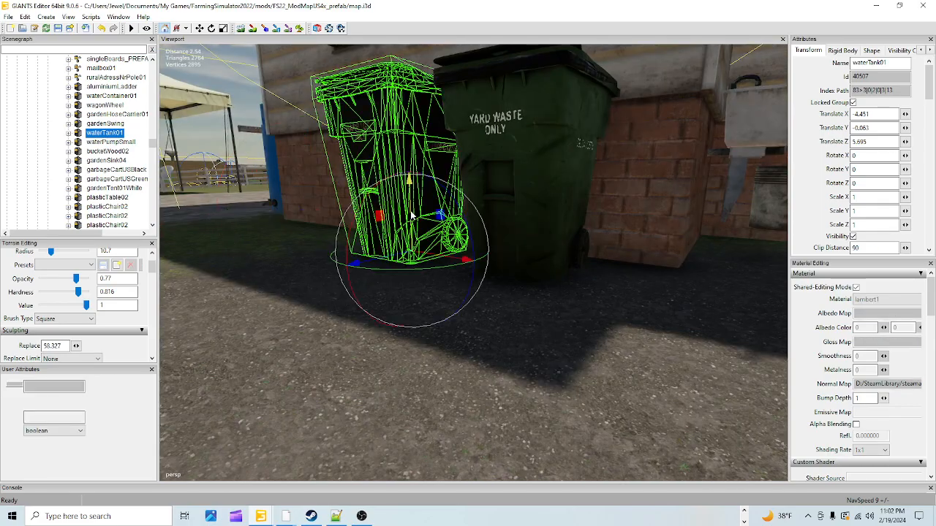
drag(409, 205, 411, 203)
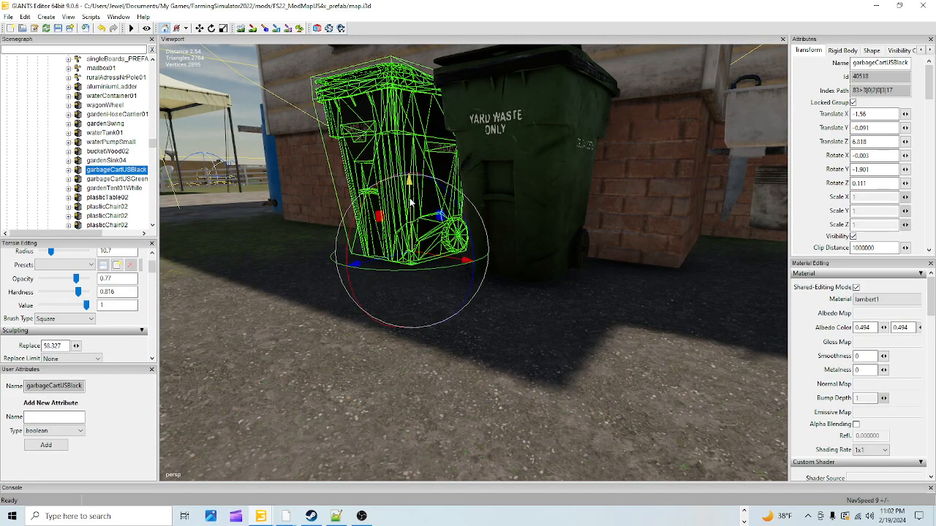
click(532, 196)
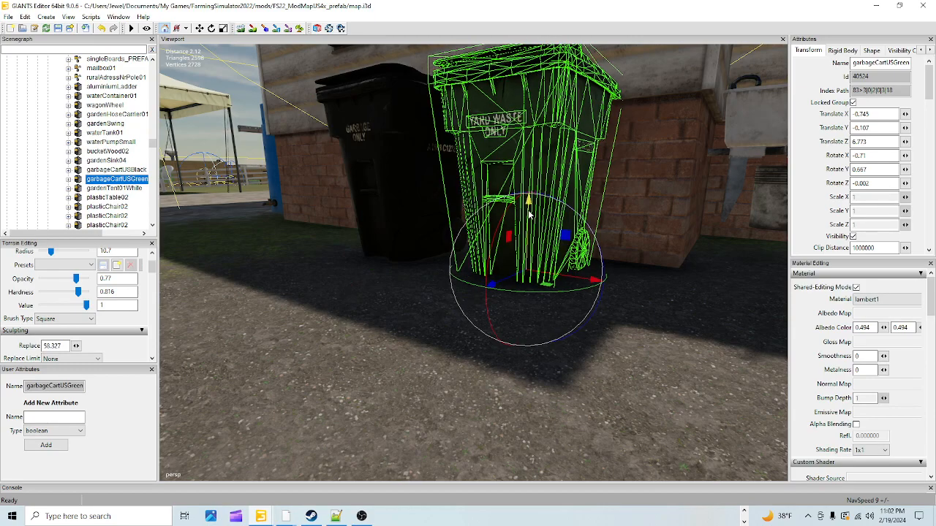
drag(532, 204, 530, 208)
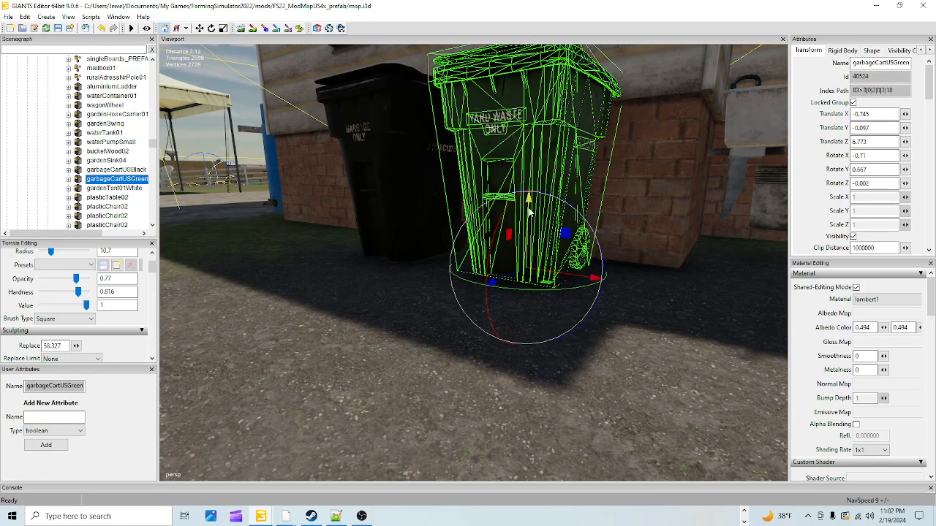
Step: Lower the gardenSink04 and the adjacent blue waterContainer01 by the brick foundation onto the ground
alt+drag(581, 239, 631, 216)
click(615, 182)
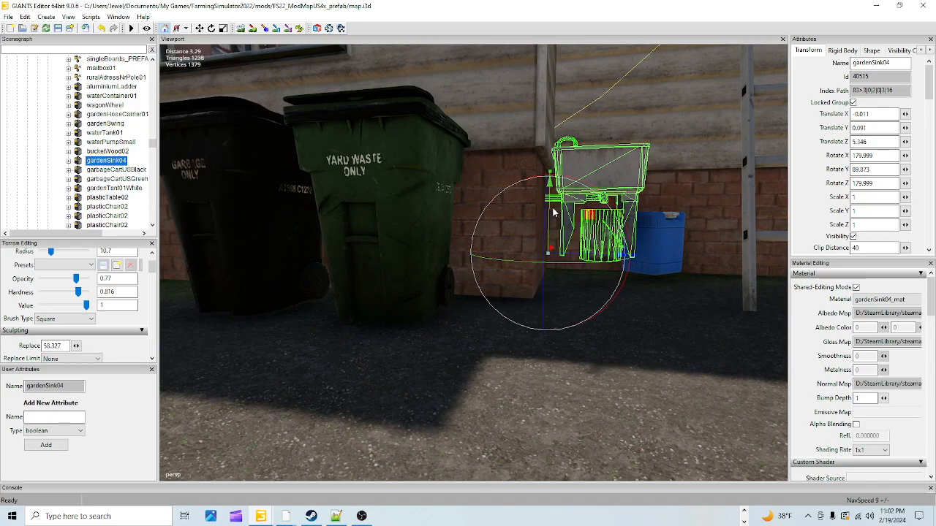
click(552, 212)
click(585, 197)
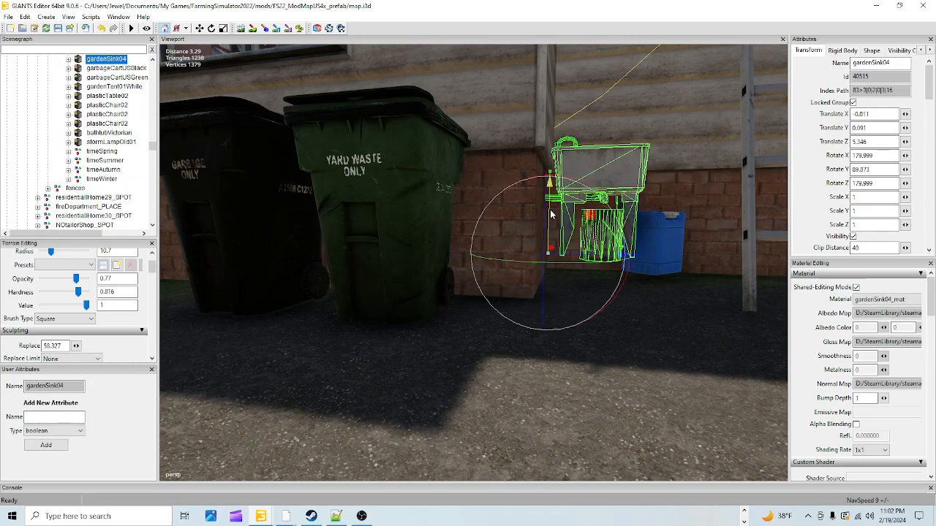
drag(552, 213, 531, 232)
click(649, 233)
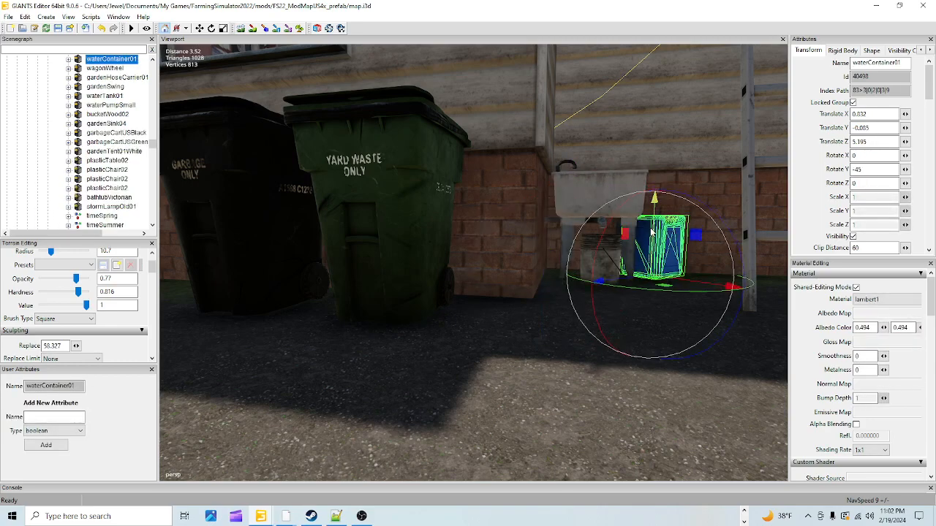
drag(650, 232, 645, 232)
Step: Examine how the aluminiumLadder, the wagonWheel beside the front steps and the porch furniture sit against the house and ground
alt+drag(625, 286, 694, 260)
click(670, 252)
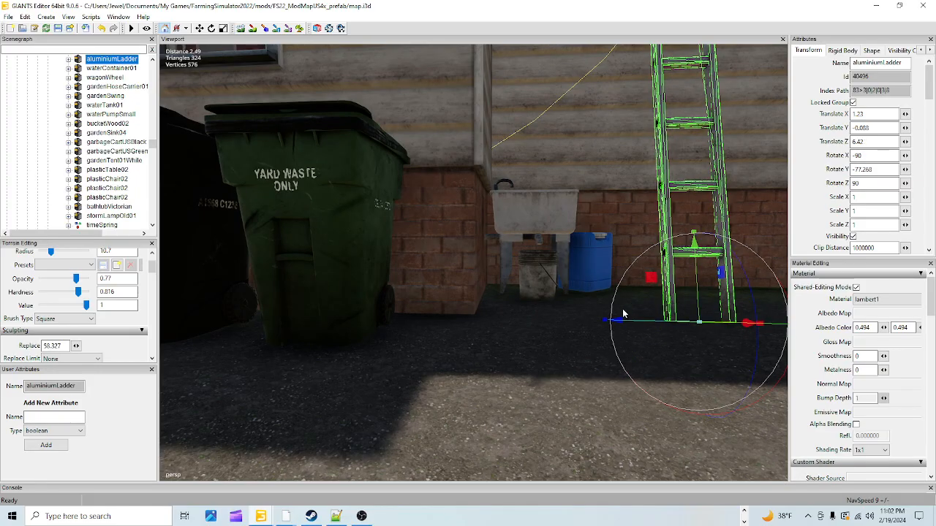
scroll(621, 326, down, 5)
alt+drag(621, 331, 360, 294)
scroll(656, 275, up, 5)
scroll(506, 246, down, 8)
alt+drag(419, 387, 506, 360)
scroll(528, 278, up, 5)
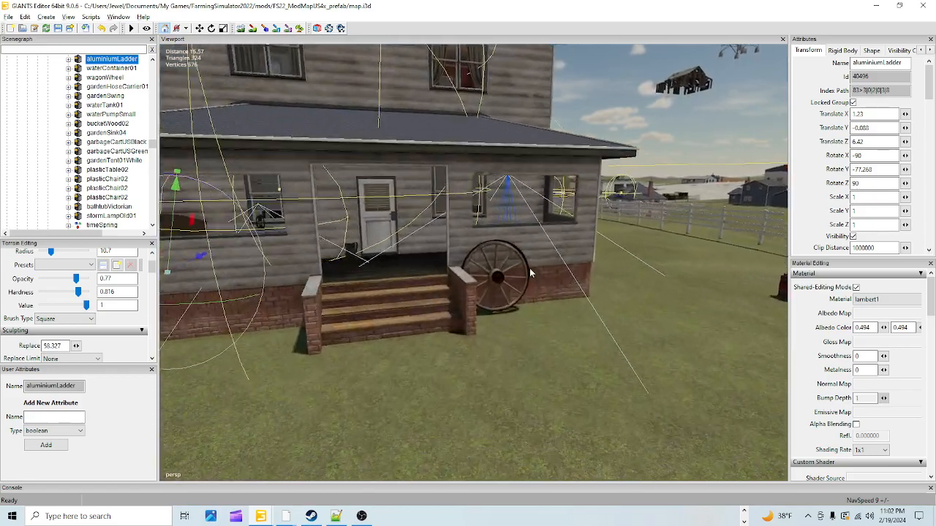
scroll(530, 273, up, 3)
right_drag(529, 302, 411, 290)
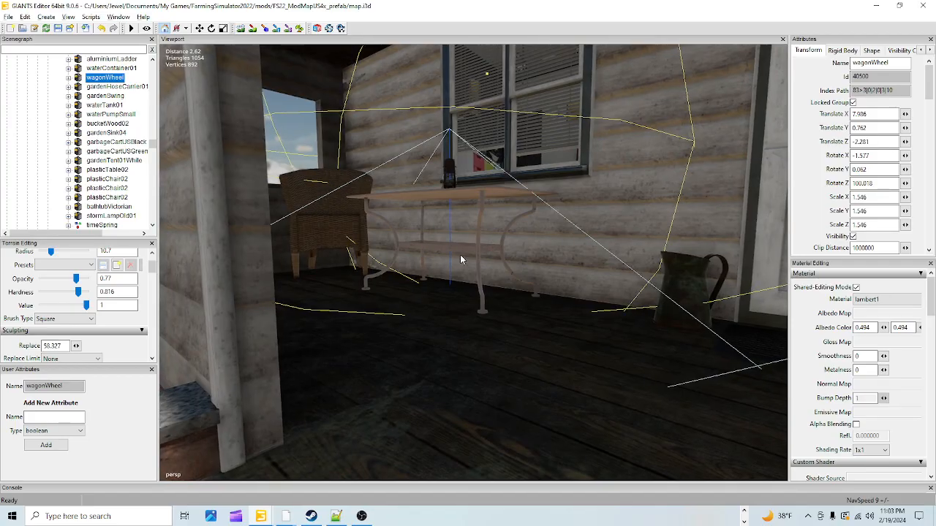
right_drag(461, 259, 556, 234)
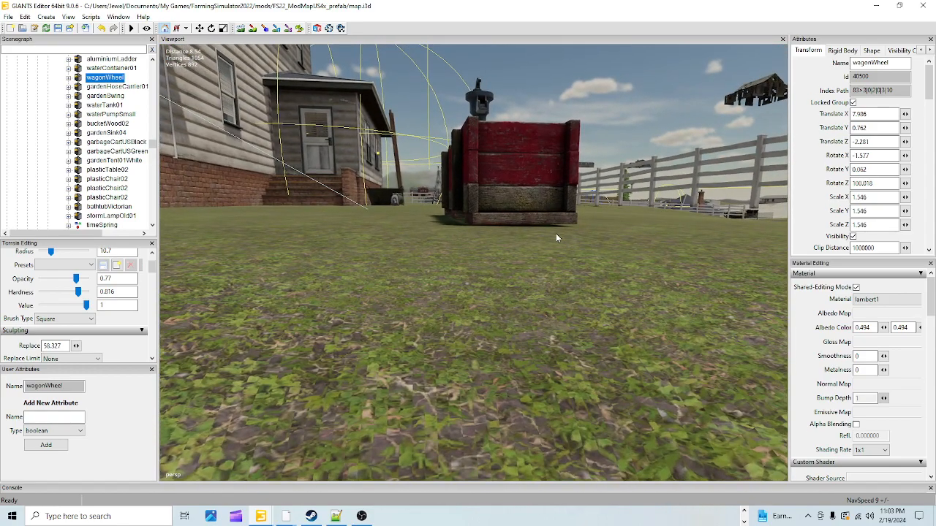
Step: Lower the red waterPumpSmall trough to Translate Y -0.156 so its wooden feet rest on the ground
click(525, 196)
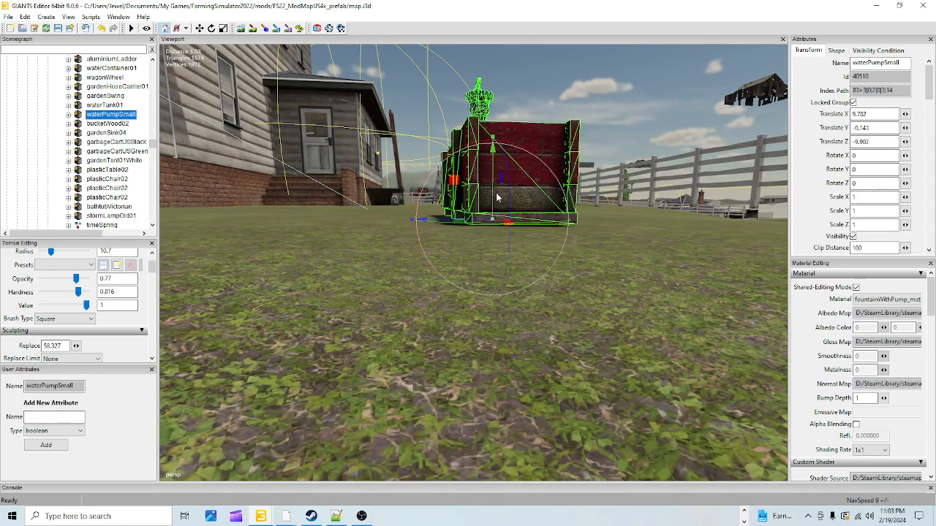
drag(494, 195, 493, 197)
right_drag(499, 279, 648, 318)
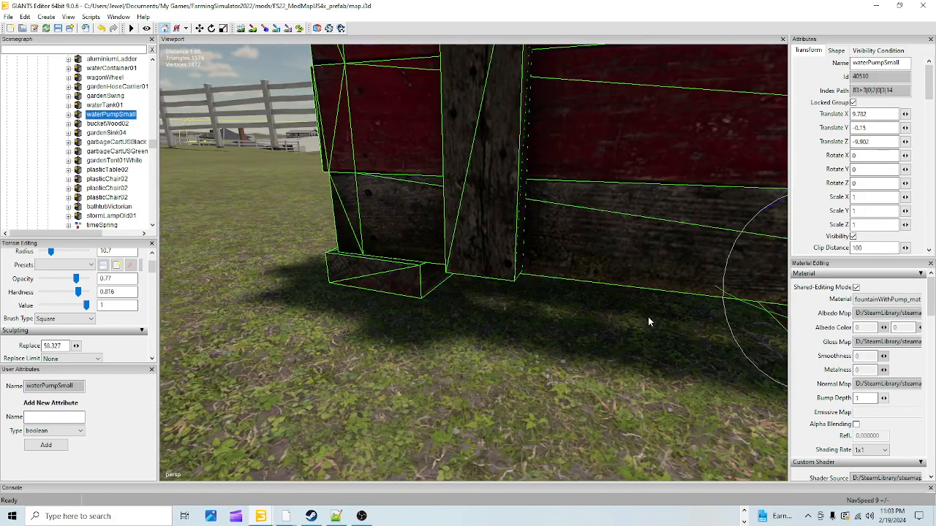
alt+drag(647, 317, 633, 311)
alt+drag(503, 326, 584, 327)
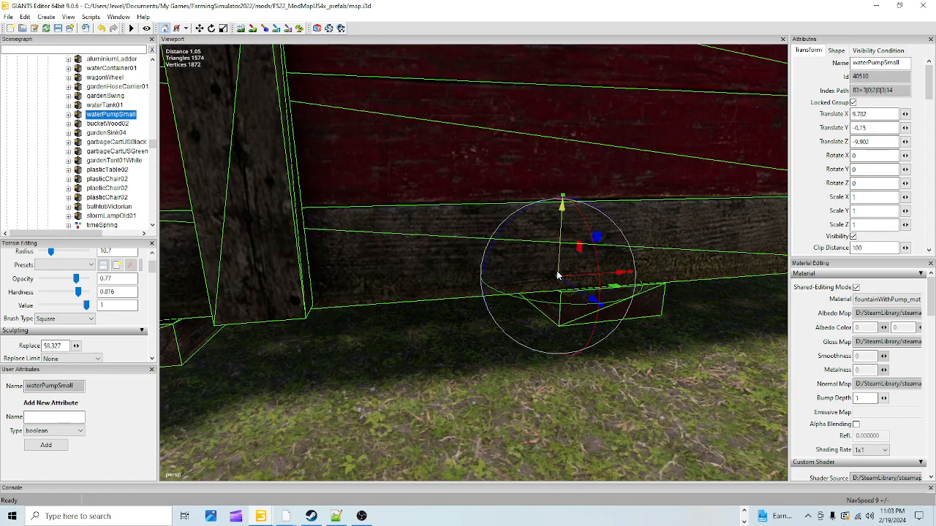
drag(559, 244, 559, 247)
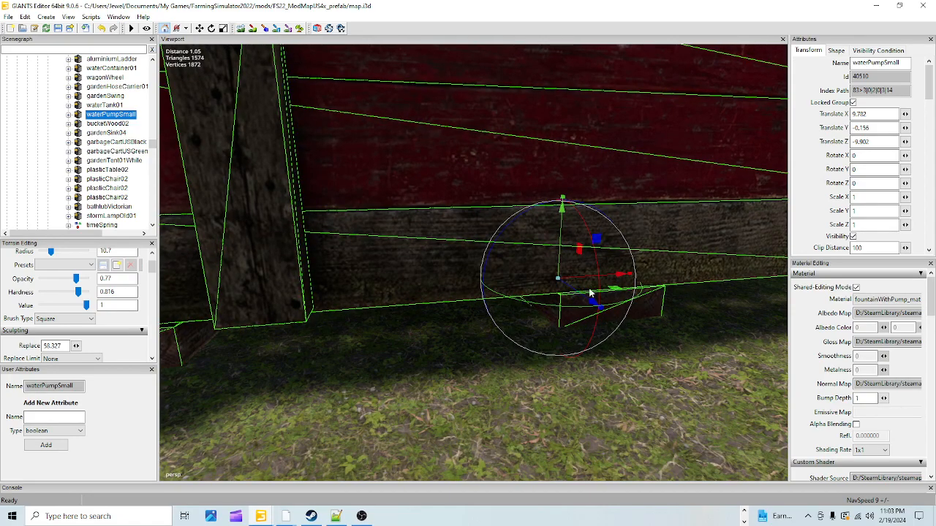
Step: Delete the whole fences group with the white plank fences surrounding the house yard
alt+drag(589, 290, 429, 388)
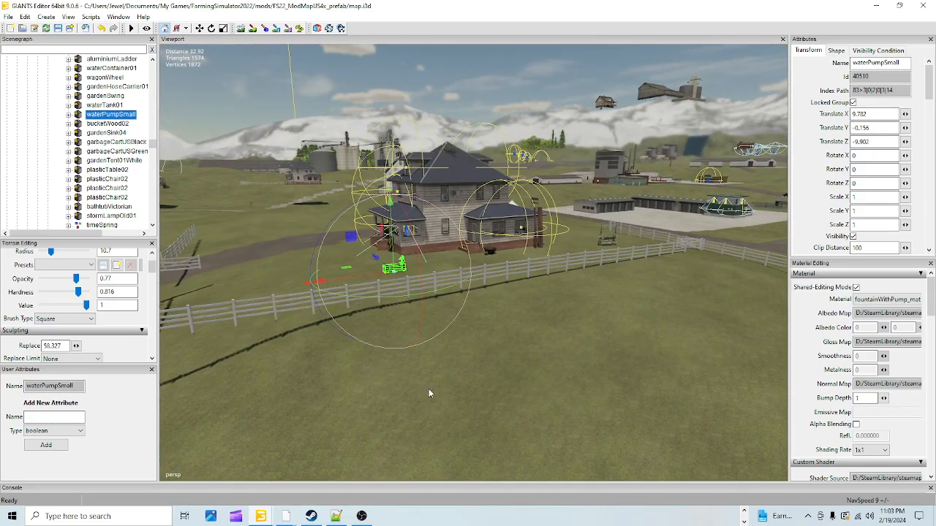
alt+drag(543, 355, 394, 268)
click(394, 272)
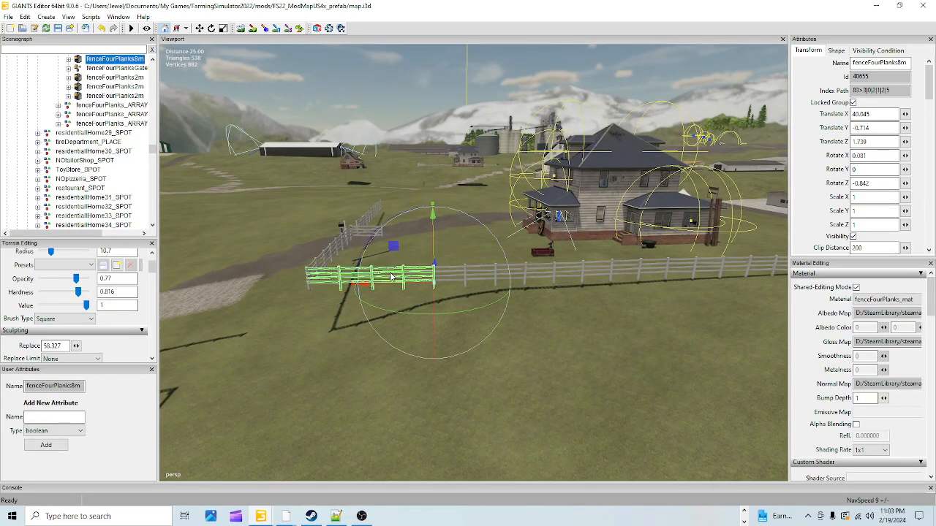
scroll(93, 149, up, 4)
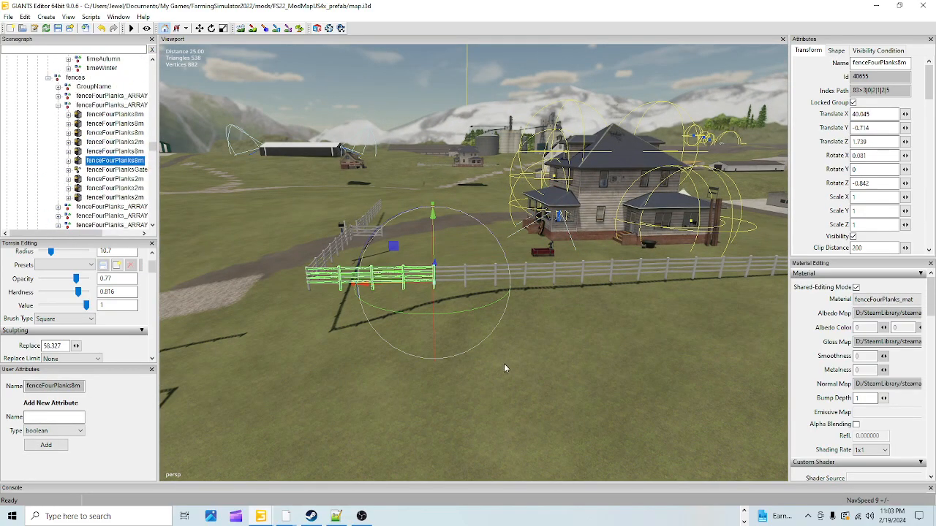
alt+drag(504, 368, 611, 249)
alt+drag(751, 379, 568, 346)
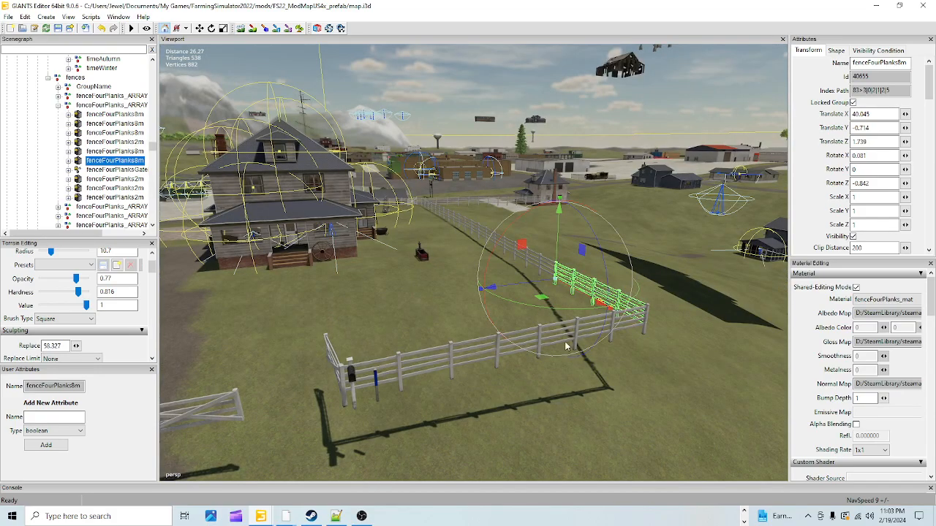
scroll(568, 345, down, 3)
alt+drag(447, 399, 484, 389)
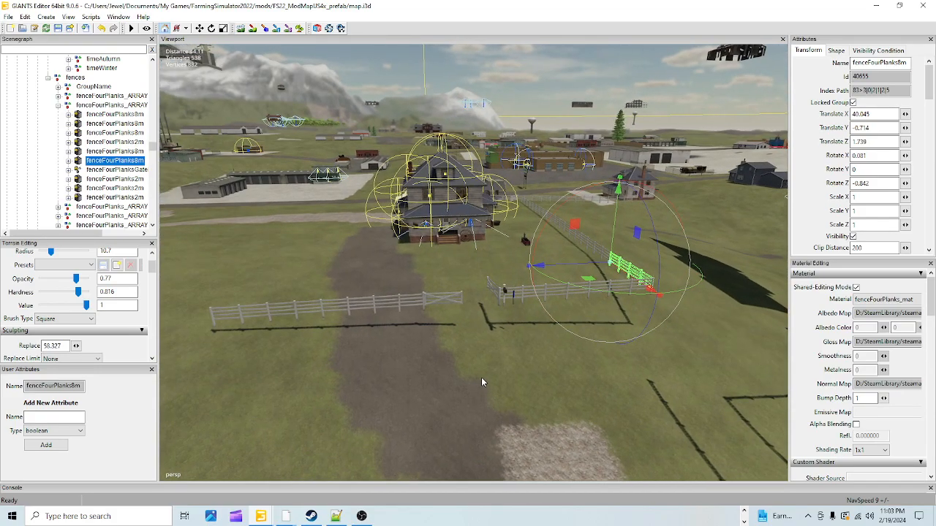
click(88, 105)
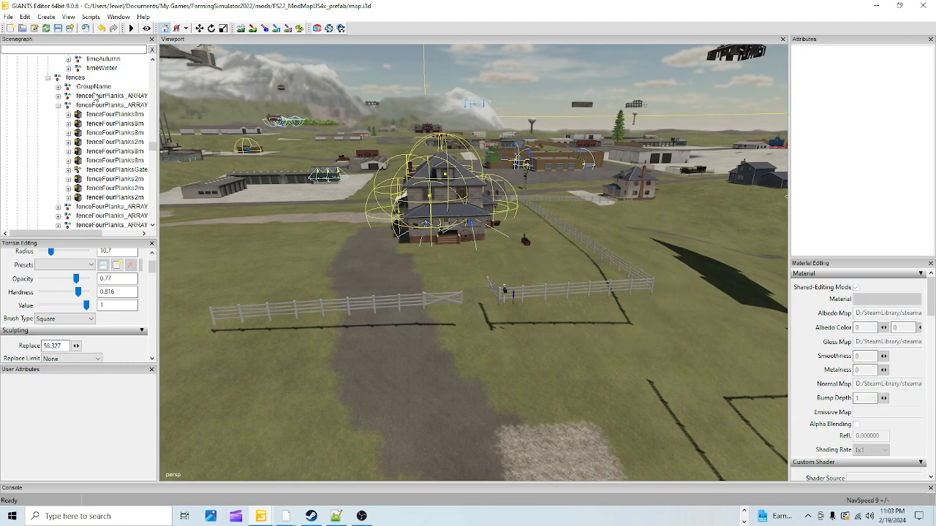
click(94, 87)
click(94, 96)
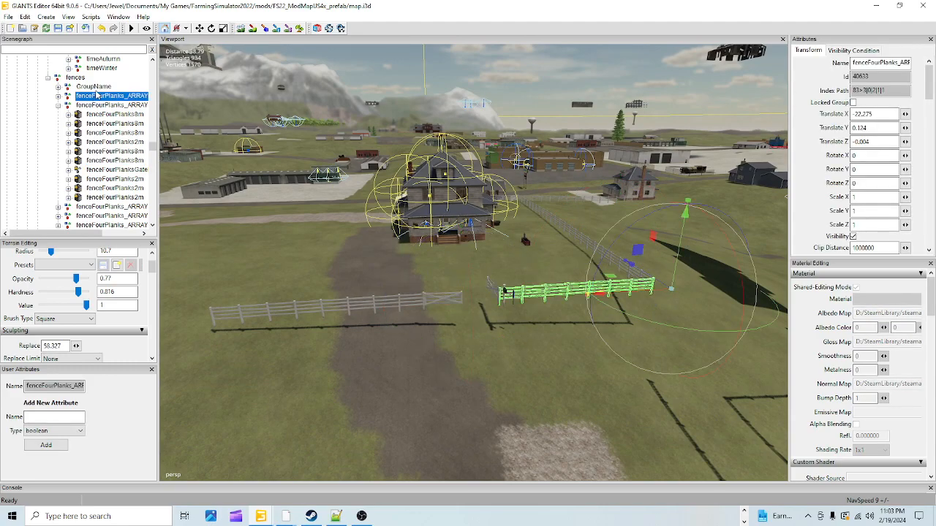
click(94, 87)
click(78, 80)
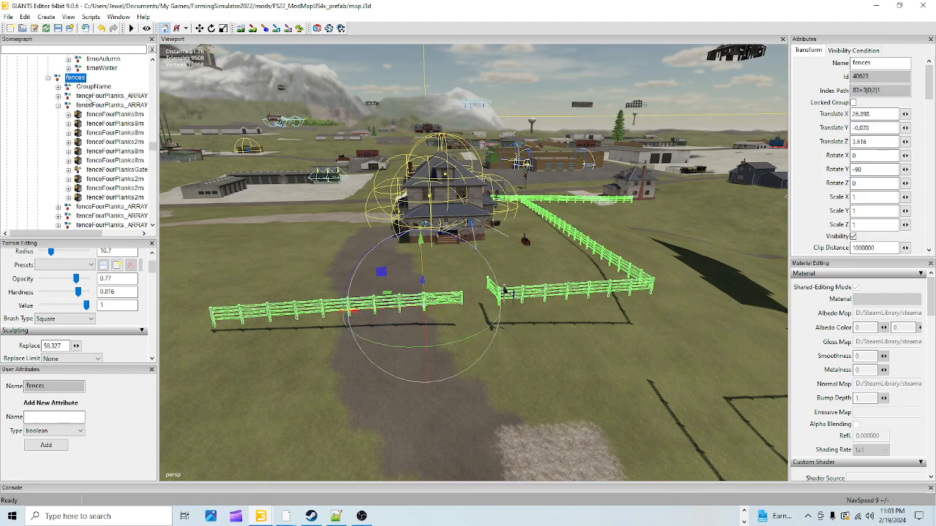
key(Delete)
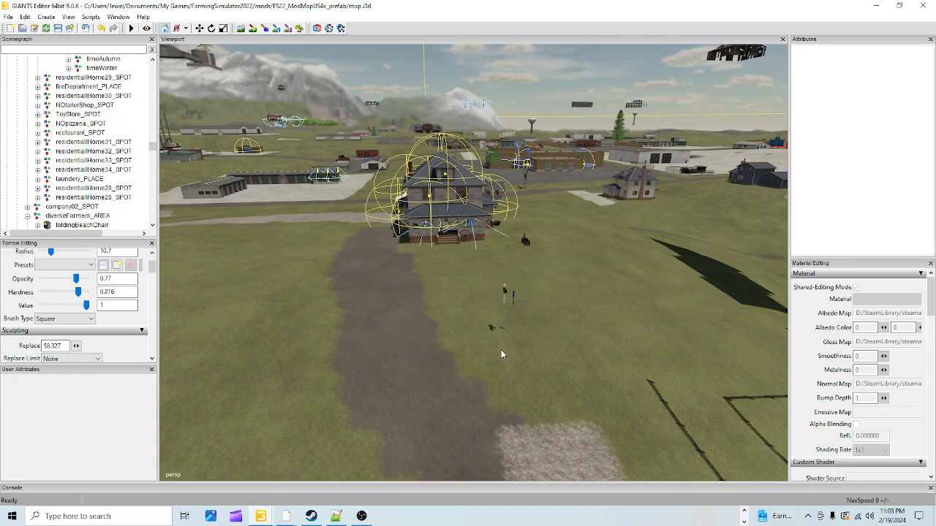
Step: Move mailbox01 to the grass beside the dirt road junction at Translate X 57.615, Z -44.609, and turn it to Rotate Y -26.34
click(505, 293)
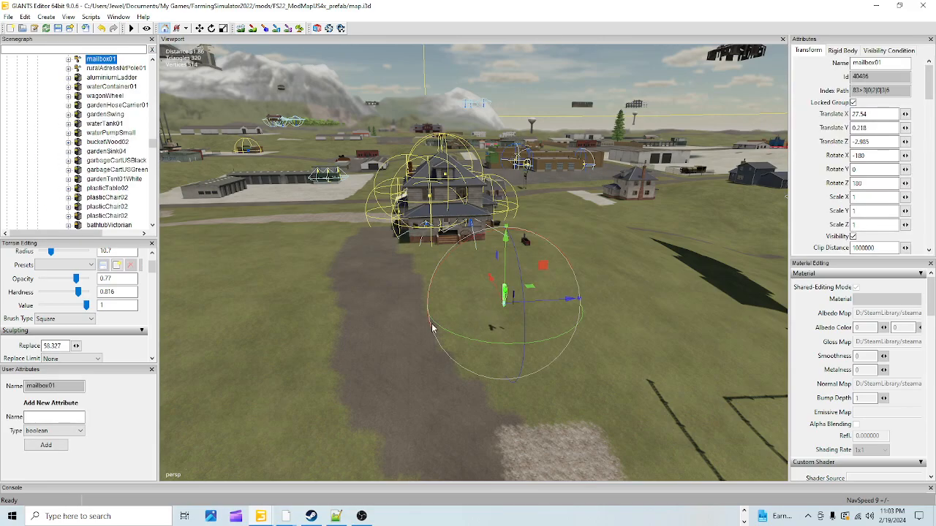
scroll(394, 358, up, 5)
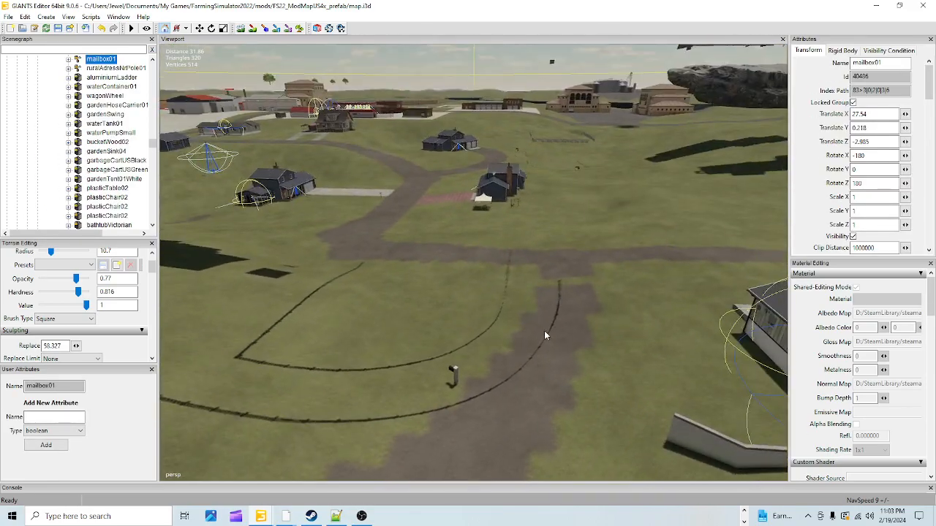
right_drag(544, 334, 499, 334)
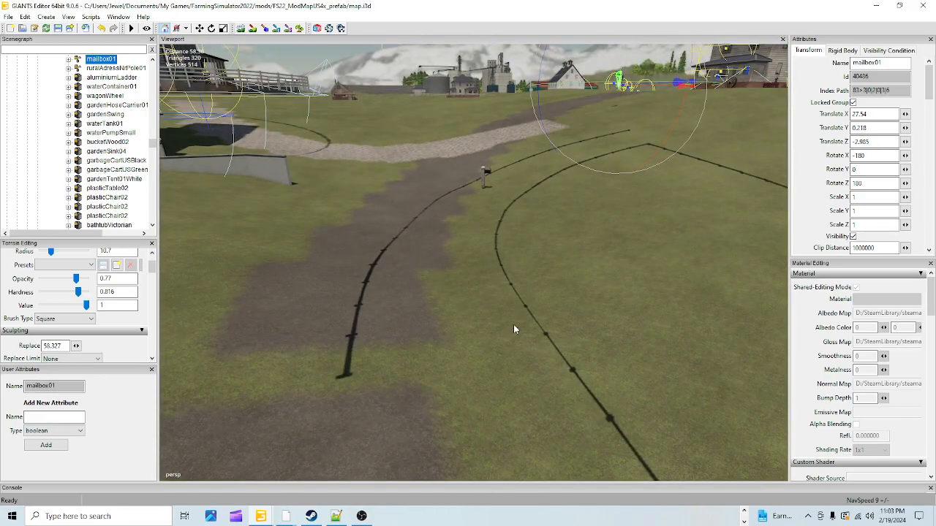
key(ctrl+b)
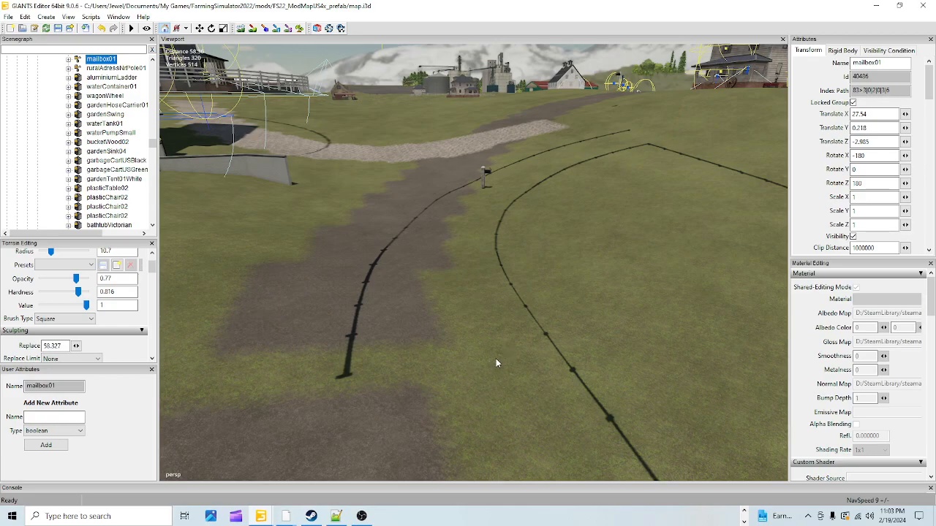
click(477, 374)
right_drag(529, 347, 516, 408)
drag(593, 298, 698, 293)
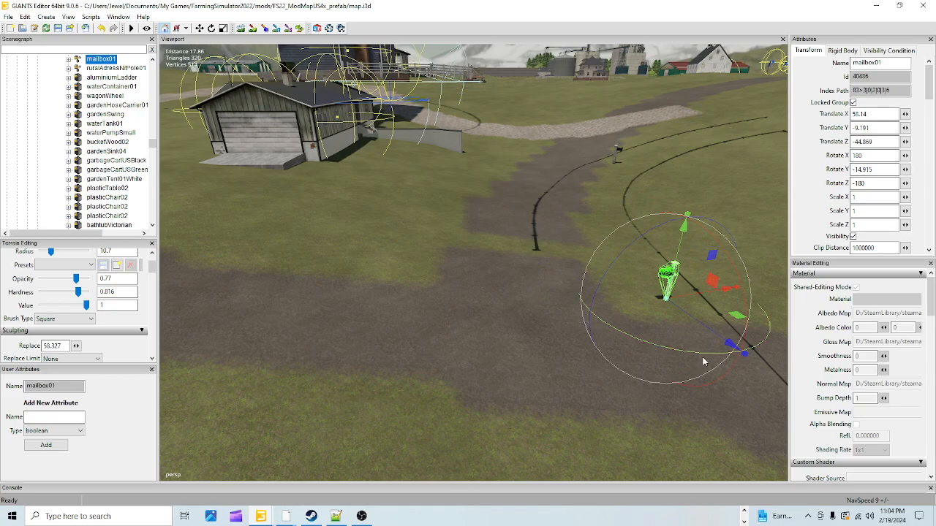
drag(710, 355, 693, 289)
alt+drag(584, 391, 534, 357)
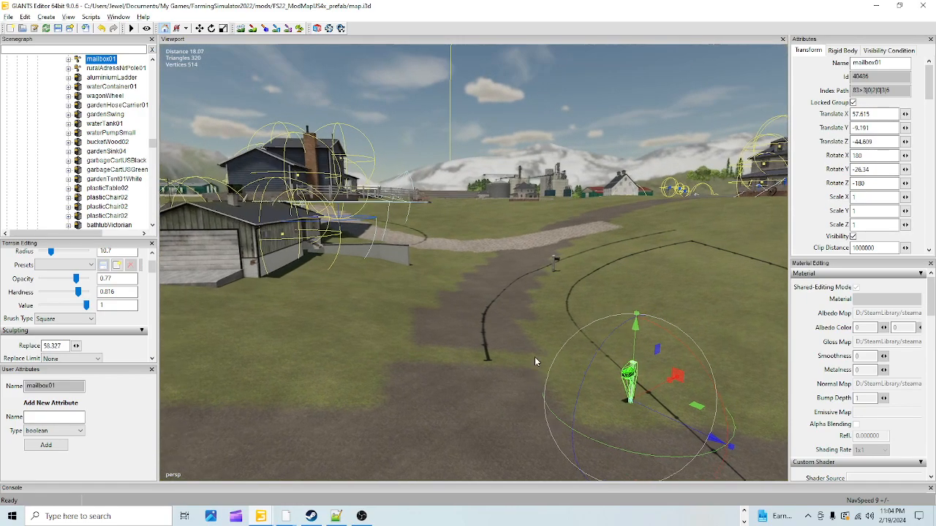
Step: Move the blue ruralAdressNrPole01 from the house's front lawn to the relocated mailbox at Translate X 56.585, Y -9.362, Z -44.472
scroll(562, 323, up, 3)
alt+drag(563, 327, 633, 371)
scroll(579, 346, up, 4)
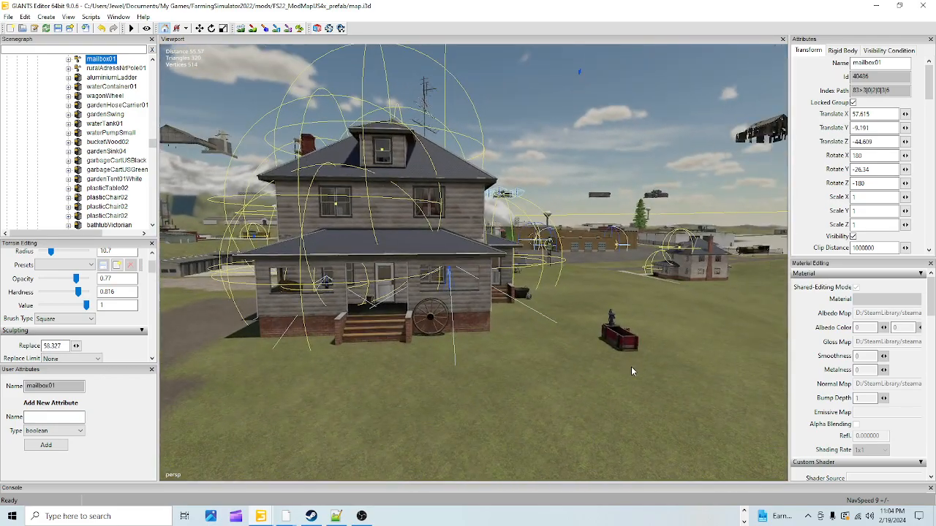
scroll(422, 417, down, 3)
click(504, 340)
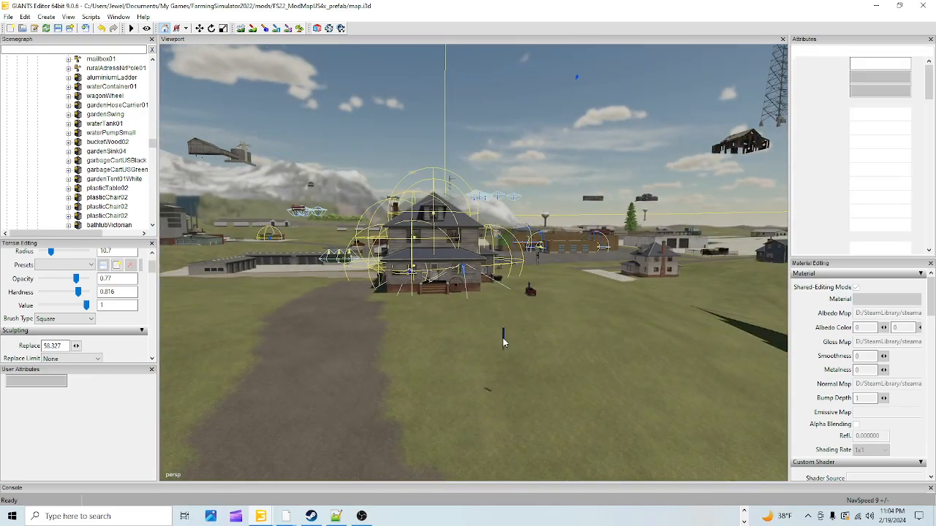
drag(506, 352, 176, 270)
scroll(734, 368, up, 3)
scroll(379, 321, up, 4)
scroll(315, 282, up, 3)
alt+drag(426, 293, 484, 308)
scroll(483, 308, down, 6)
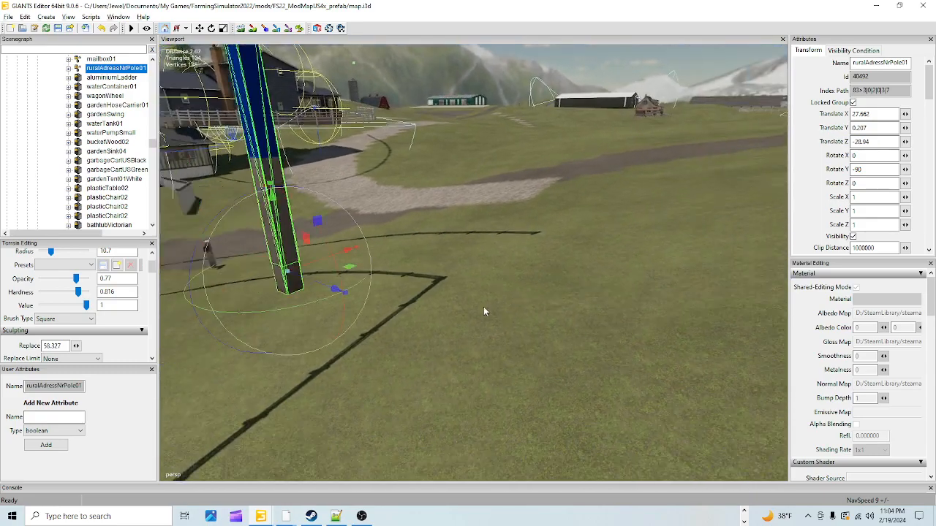
alt+drag(537, 272, 408, 287)
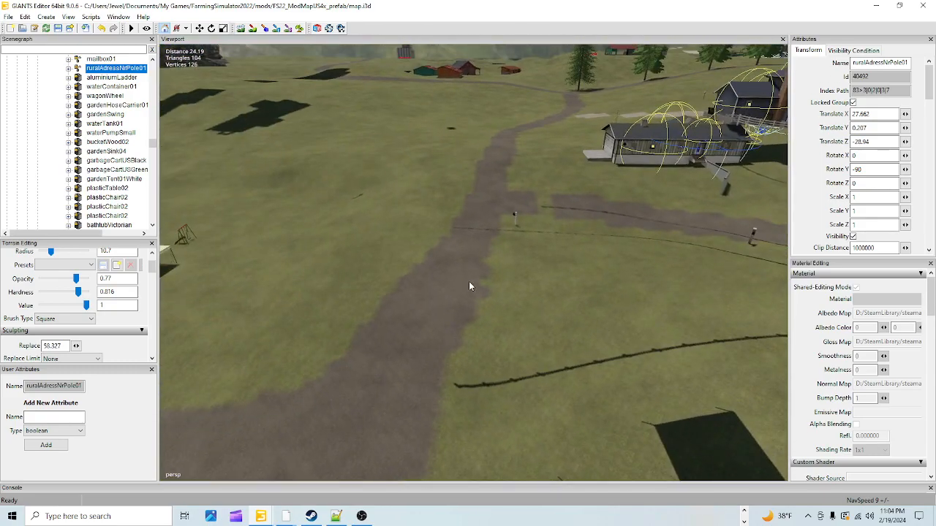
key(ctrl+b)
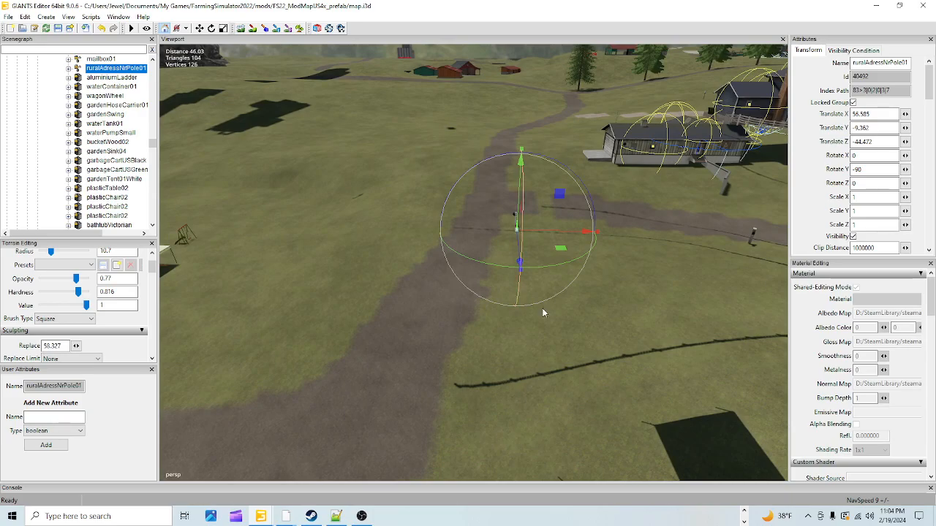
Step: Paint the dirt road as a continuous bend over the gravel with a radius 3.7 brush, and cover the leftover gravel end with grass
alt+drag(541, 308, 484, 338)
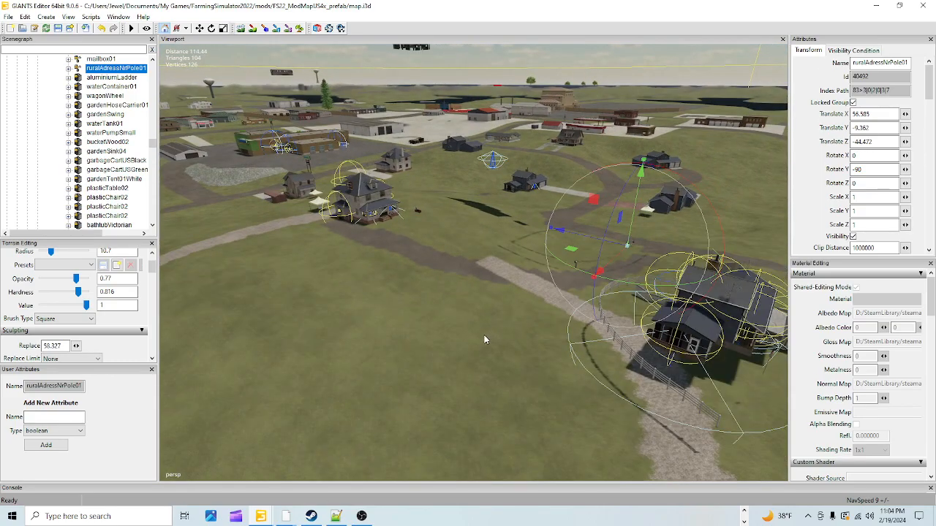
alt+right_drag(468, 348, 821, 4)
alt+drag(820, 5, 624, 340)
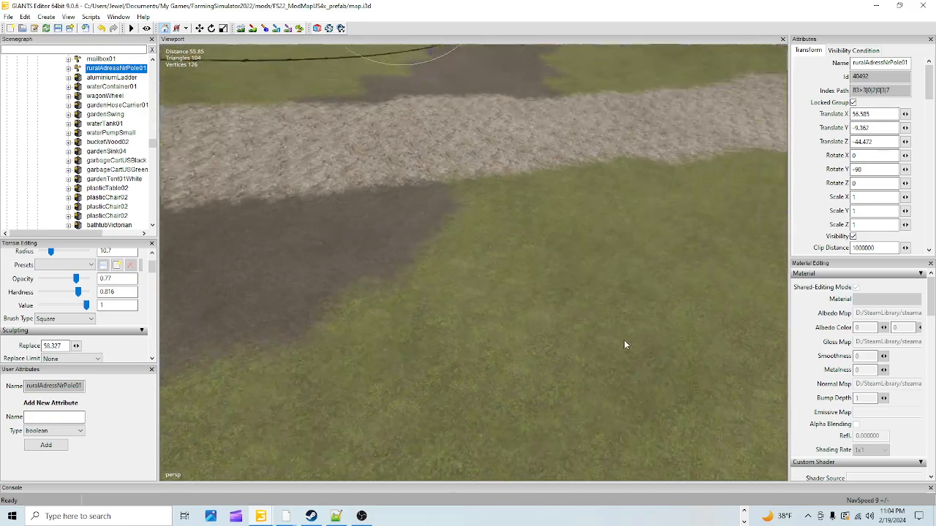
alt+right_drag(624, 340, 301, 424)
alt+drag(301, 429, 525, 303)
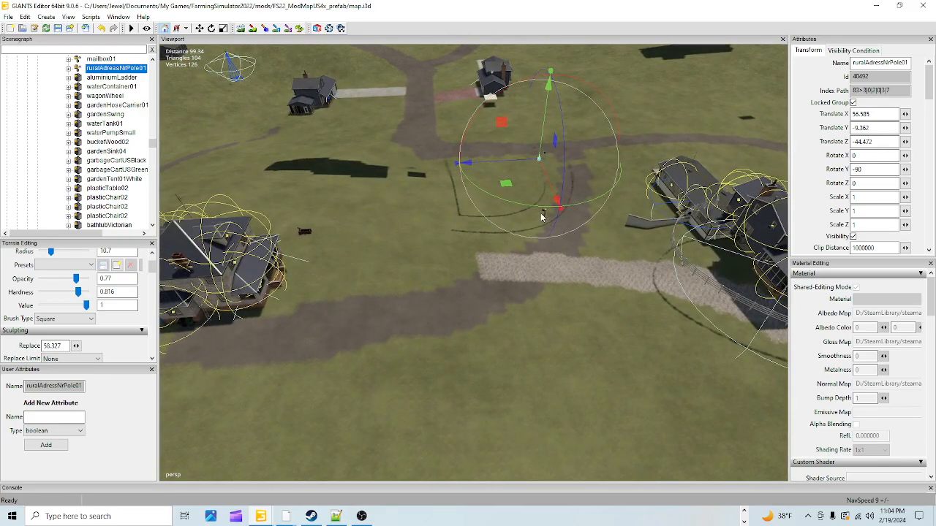
click(378, 196)
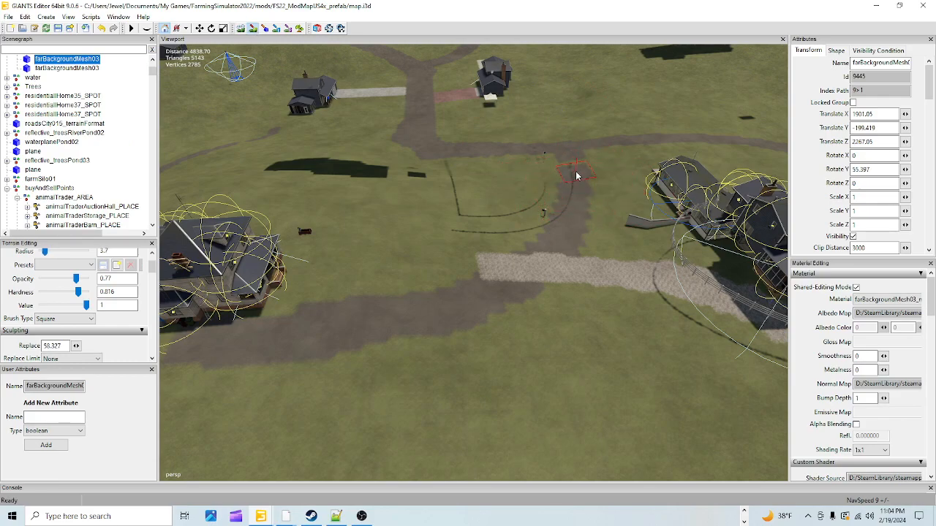
mouse_move(569, 231)
mouse_down()
mouse_move(538, 271)
mouse_move(501, 285)
mouse_up()
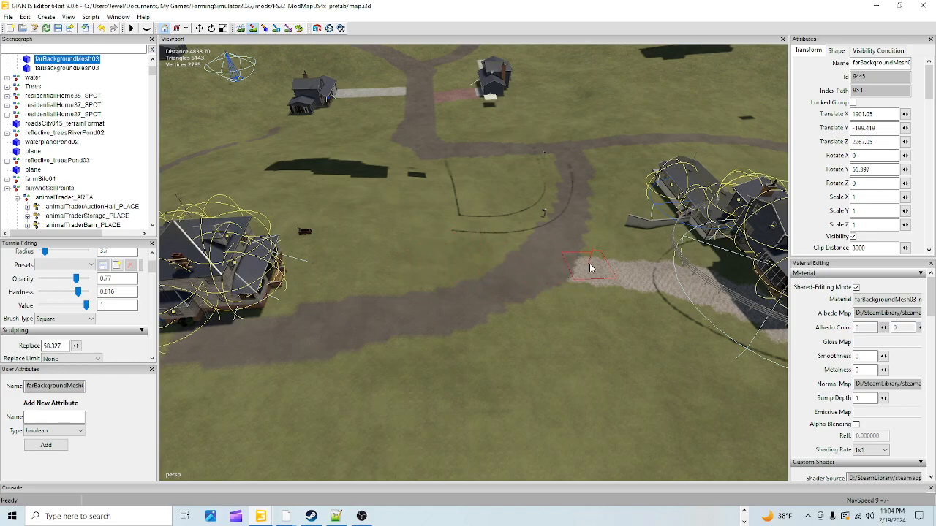
drag(606, 265, 595, 272)
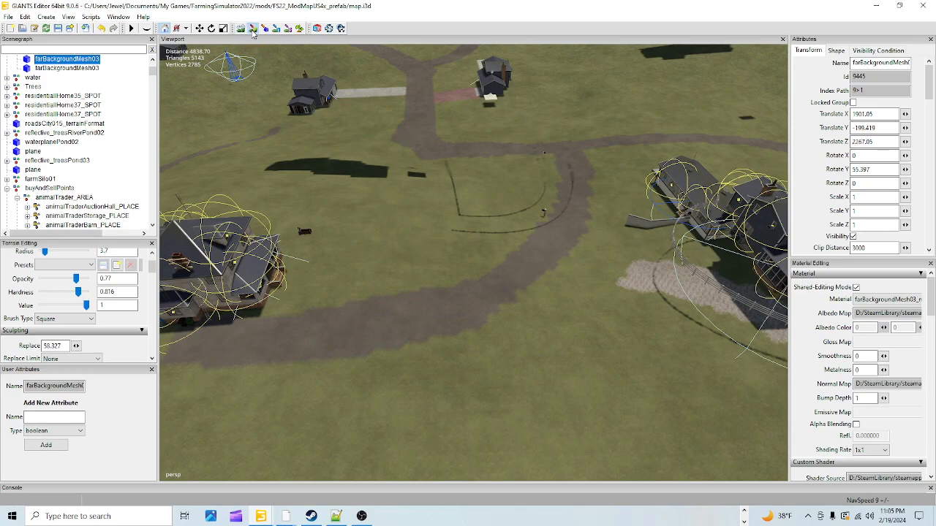
Step: Examine the gravel paths and their junctions behind the house and across the fields around the white barn
alt+drag(395, 360, 529, 180)
alt+drag(234, 252, 400, 336)
alt+drag(470, 402, 502, 353)
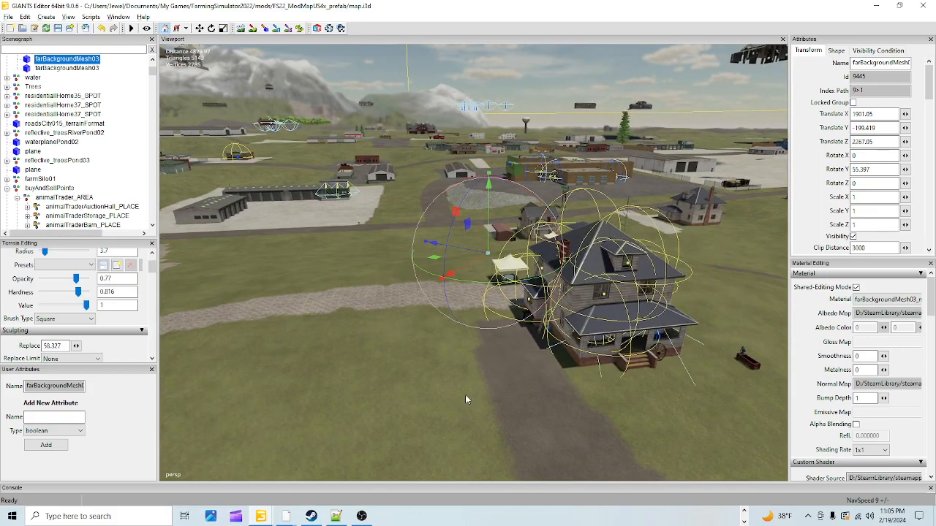
alt+right_drag(465, 394, 547, 296)
alt+drag(477, 370, 451, 349)
alt+right_drag(447, 360, 566, 297)
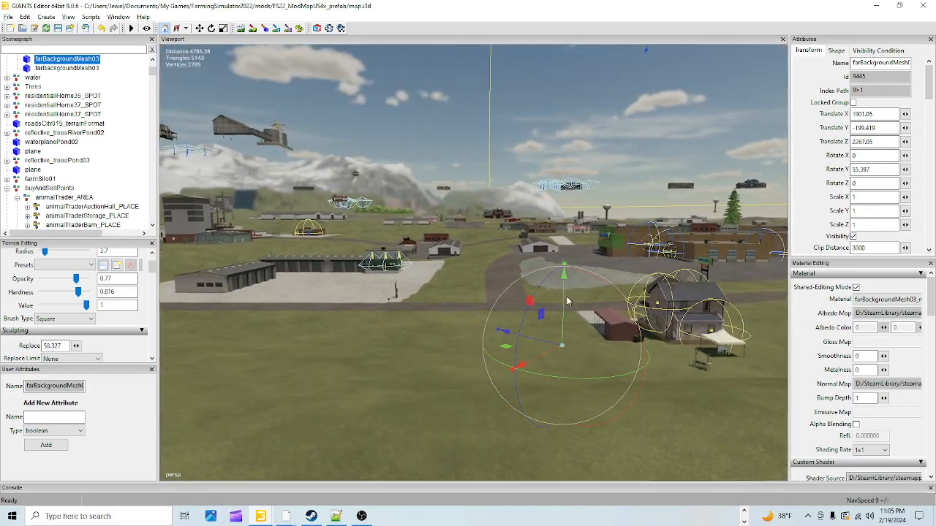
alt+drag(496, 395, 264, 381)
alt+right_drag(264, 381, 486, 232)
alt+drag(437, 319, 554, 392)
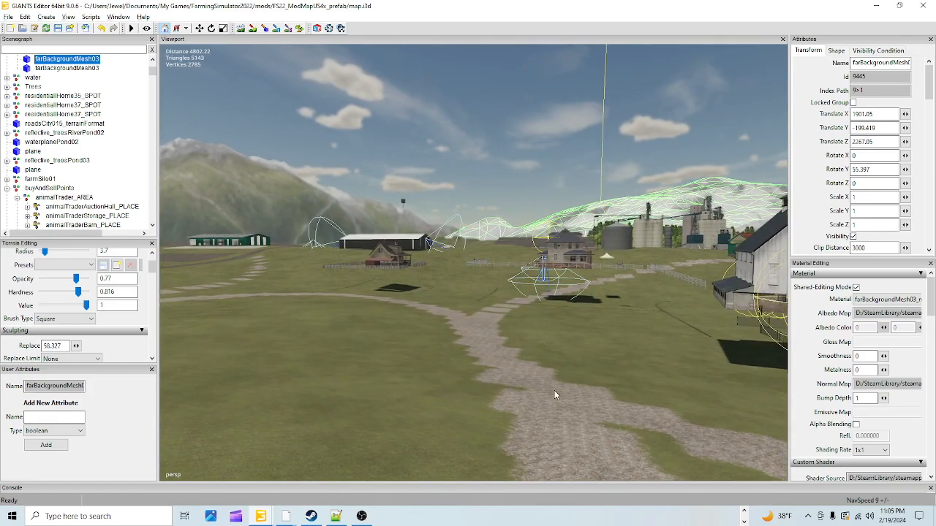
alt+right_drag(470, 297, 427, 342)
alt+drag(447, 334, 420, 298)
alt+right_drag(420, 299, 441, 278)
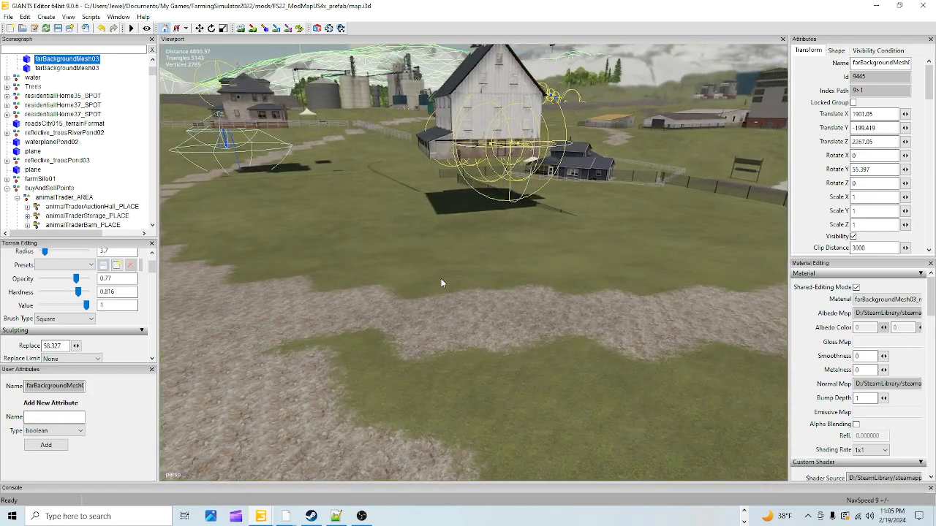
alt+drag(440, 278, 686, 298)
alt+right_drag(686, 298, 585, 334)
alt+drag(585, 334, 558, 331)
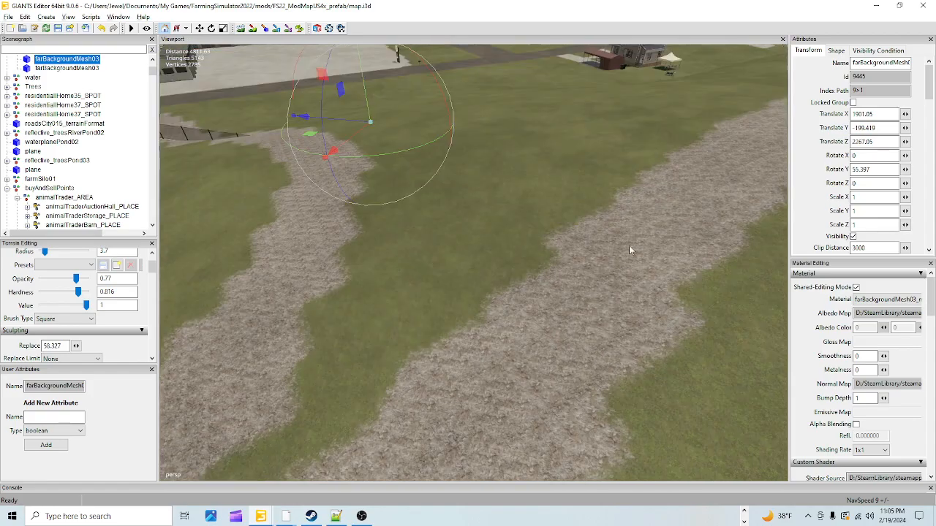
Step: Examine the gravel path junctions across the fields and the white fence standing behind the blue house
alt+right_drag(629, 245, 555, 333)
alt+drag(619, 219, 484, 468)
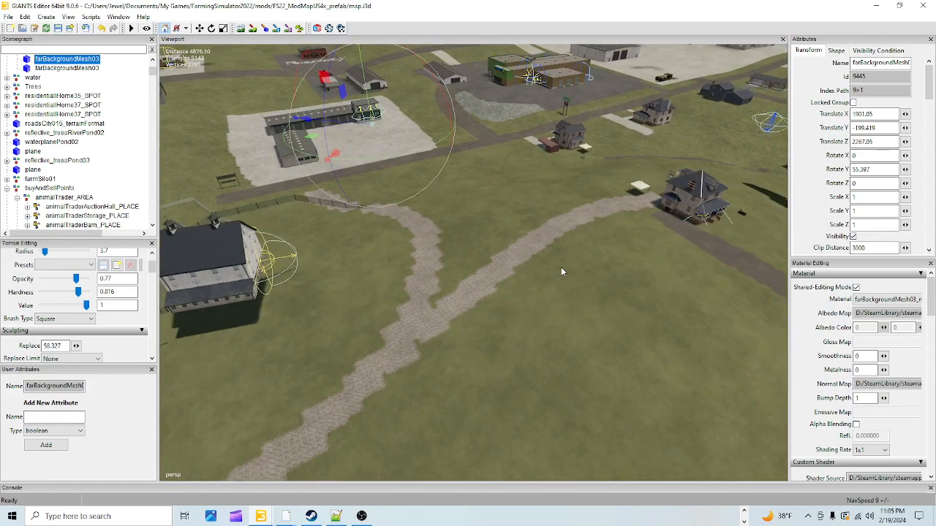
alt+drag(535, 289, 580, 295)
alt+right_drag(580, 295, 235, 488)
alt+drag(369, 398, 377, 400)
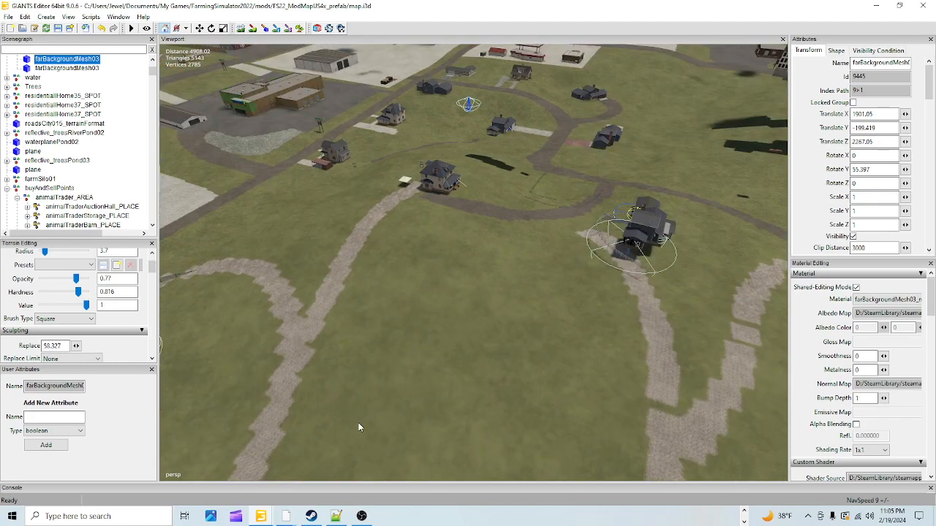
alt+drag(341, 425, 371, 418)
alt+right_drag(298, 443, 854, 71)
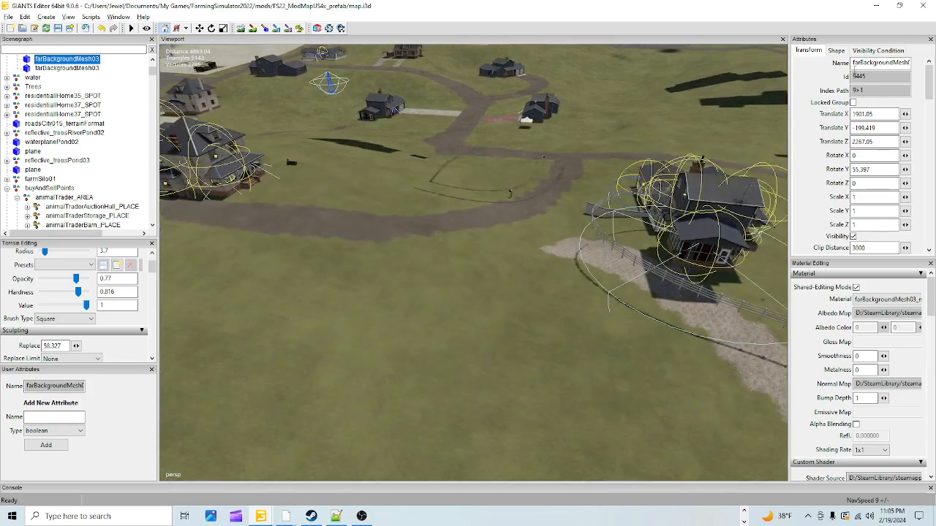
alt+right_drag(421, 384, 593, 231)
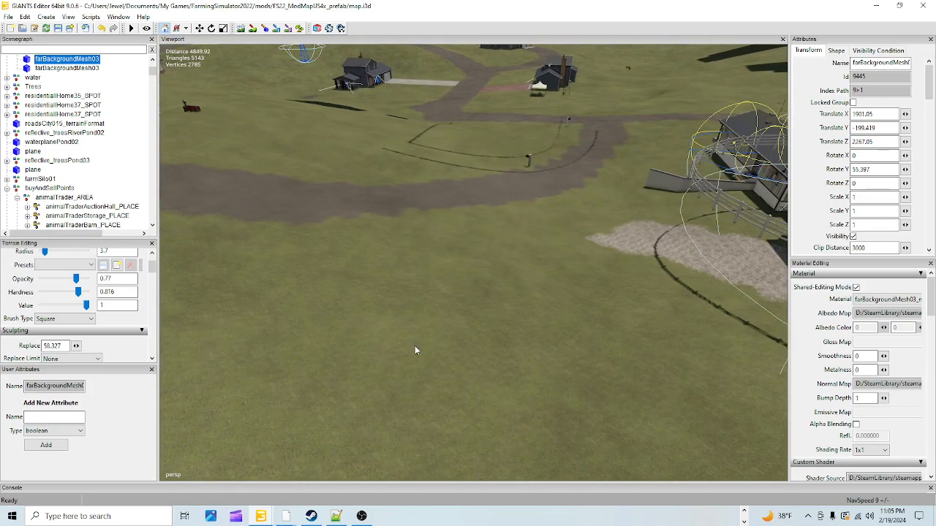
alt+drag(415, 347, 451, 337)
alt+right_drag(451, 337, 640, 190)
alt+drag(479, 281, 637, 260)
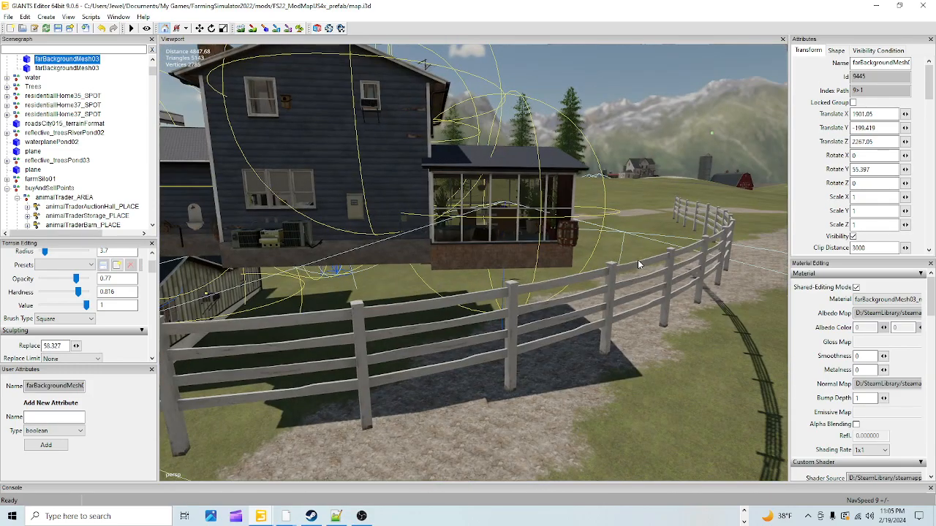
alt+drag(563, 293, 541, 274)
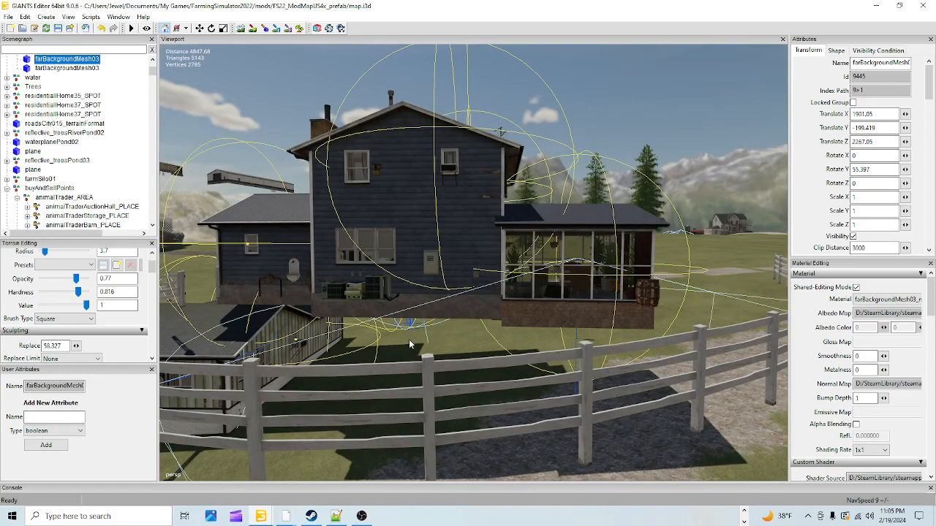
Step: Examine the blue house and its outbuildings from several sides, along with the surrounding dirt roads and neighbouring houses
alt+right_drag(409, 339, 678, 188)
alt+drag(679, 188, 280, 300)
alt+right_drag(448, 325, 398, 323)
alt+drag(398, 323, 462, 316)
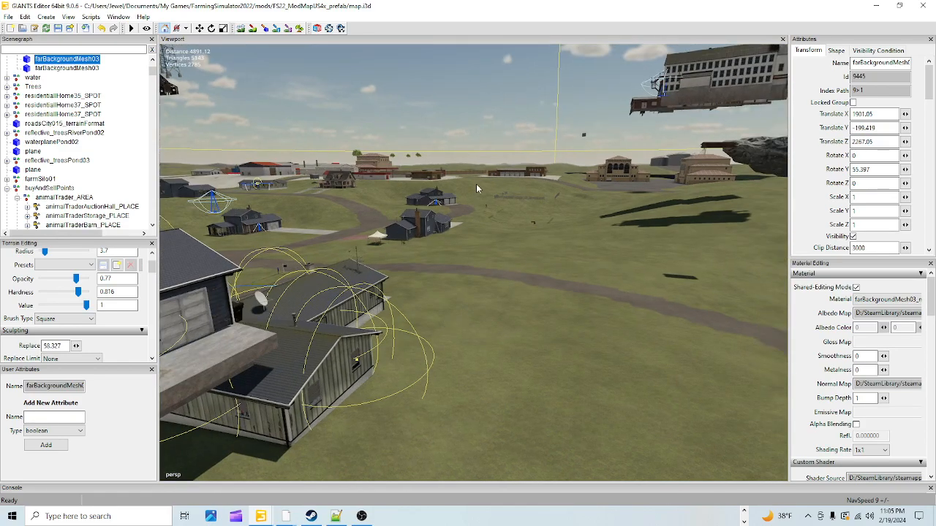
mouse_move(476, 266)
alt+mouse_down()
mouse_move(463, 283)
mouse_move(482, 263)
alt+mouse_up()
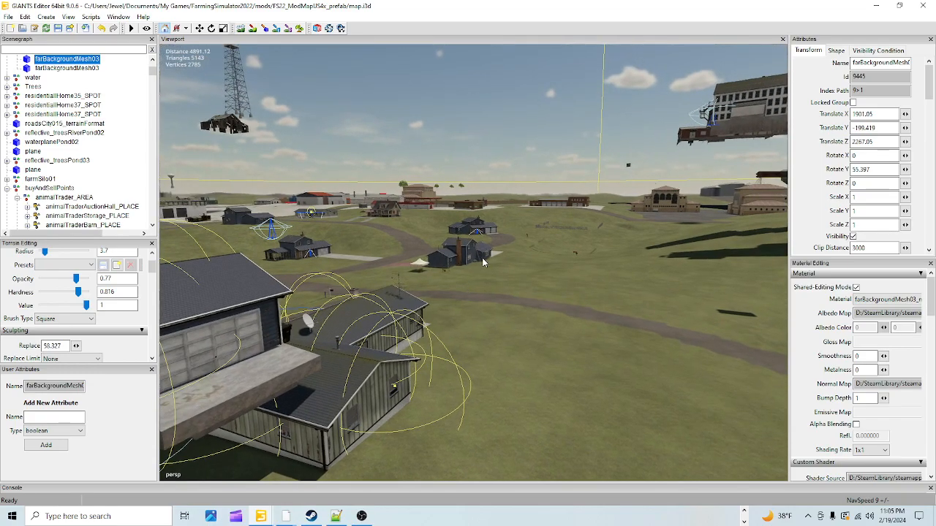
alt+drag(470, 343, 358, 406)
scroll(380, 418, down, 5)
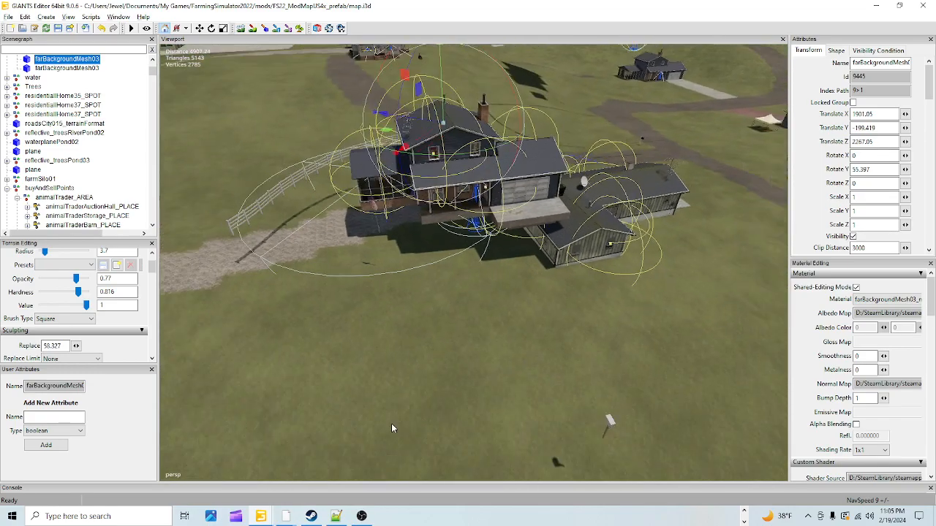
scroll(479, 284, down, 2)
alt+drag(422, 360, 505, 304)
scroll(549, 342, up, 4)
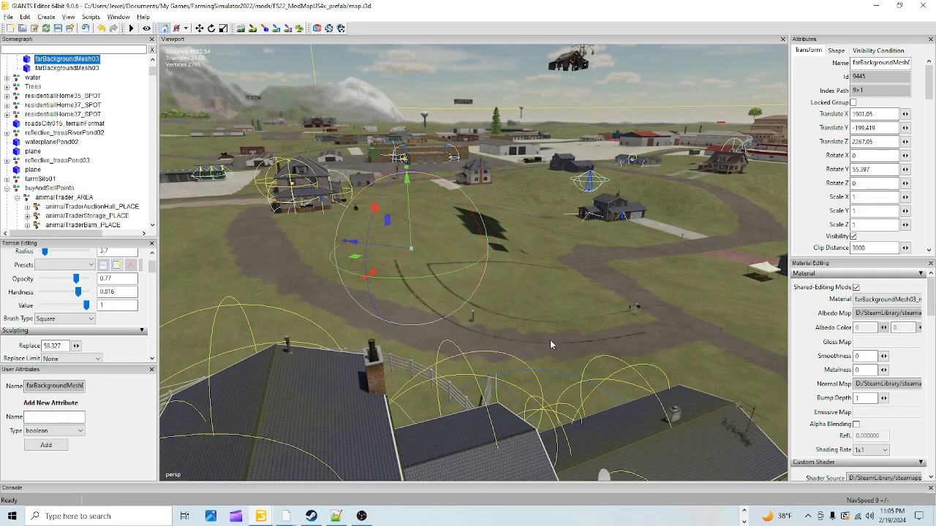
alt+drag(656, 246, 383, 322)
scroll(358, 362, down, 6)
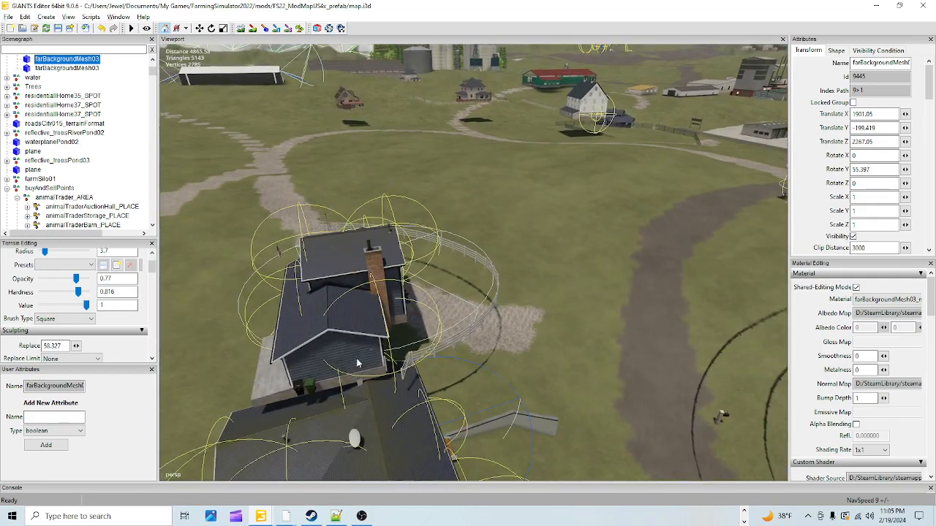
alt+drag(549, 308, 474, 295)
scroll(474, 295, up, 5)
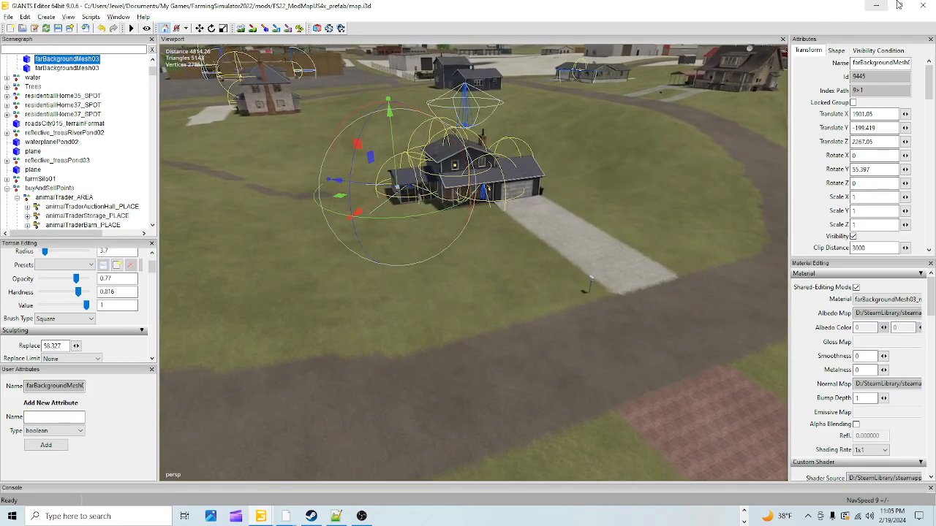
Step: Paint grass over the gravel path beside the blue house and its curve across the field with a radius 6.95 brush
scroll(545, 327, down, 6)
alt+drag(505, 352, 422, 402)
scroll(502, 345, down, 2)
scroll(525, 247, down, 2)
alt+drag(489, 314, 463, 323)
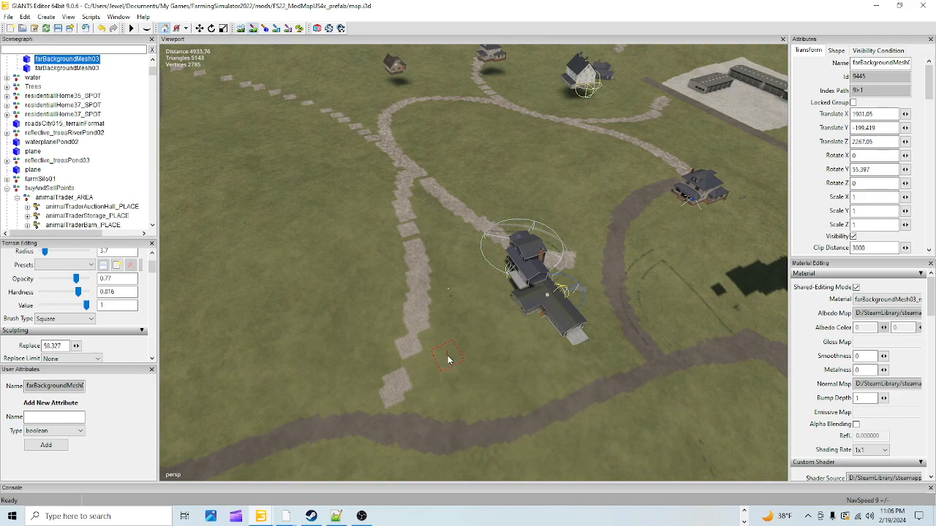
mouse_move(448, 353)
mouse_down()
mouse_move(411, 364)
mouse_move(397, 380)
mouse_up()
mouse_move(397, 376)
mouse_down()
mouse_move(413, 332)
mouse_move(403, 194)
mouse_up()
mouse_move(396, 115)
mouse_down()
mouse_move(450, 96)
mouse_move(524, 111)
mouse_move(470, 106)
mouse_up()
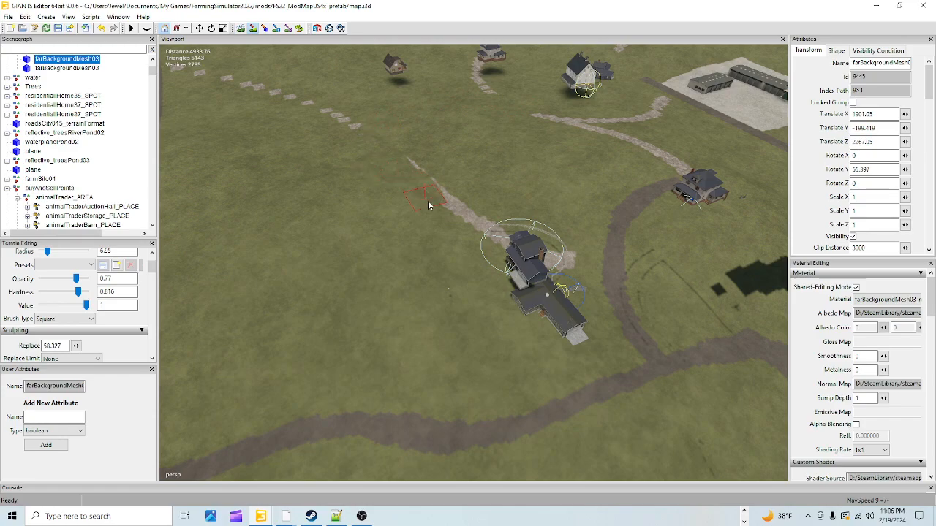
Step: Cover the gravel branches leading to the blue house, the house at the dirt road's end and the white barn with grass
mouse_move(435, 194)
mouse_down()
mouse_move(497, 232)
mouse_move(570, 255)
mouse_up()
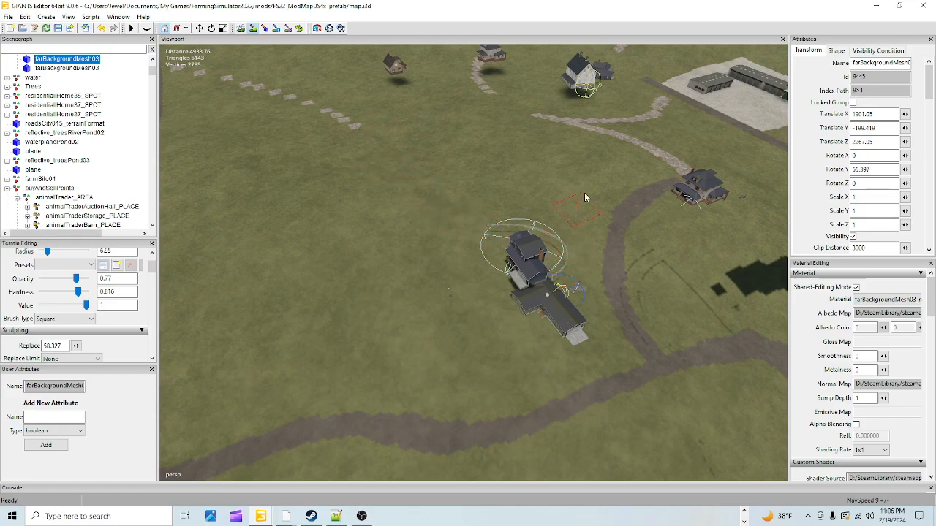
mouse_move(634, 162)
mouse_down()
mouse_move(681, 158)
mouse_move(675, 170)
mouse_up()
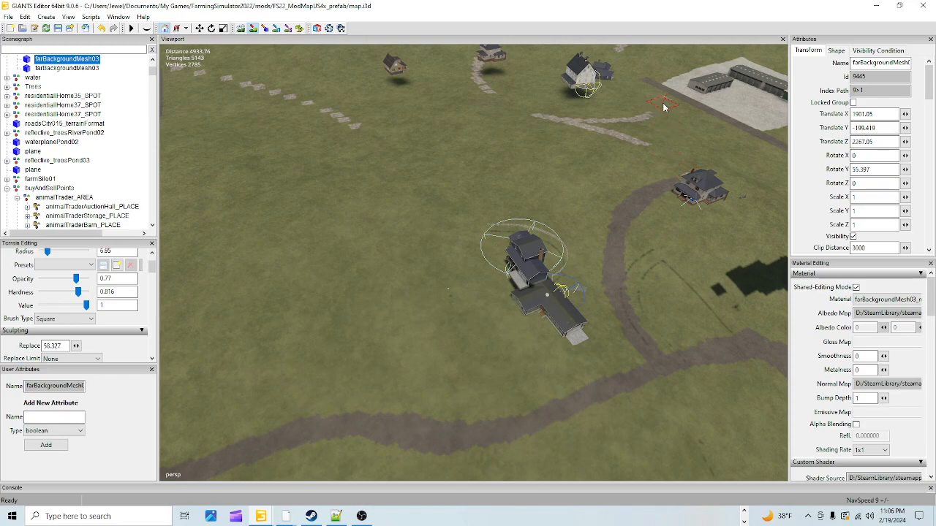
mouse_move(663, 106)
mouse_down()
mouse_move(627, 136)
mouse_move(649, 130)
mouse_move(528, 121)
mouse_up()
mouse_move(475, 151)
mouse_down()
mouse_move(490, 107)
mouse_move(479, 77)
mouse_move(489, 59)
mouse_up()
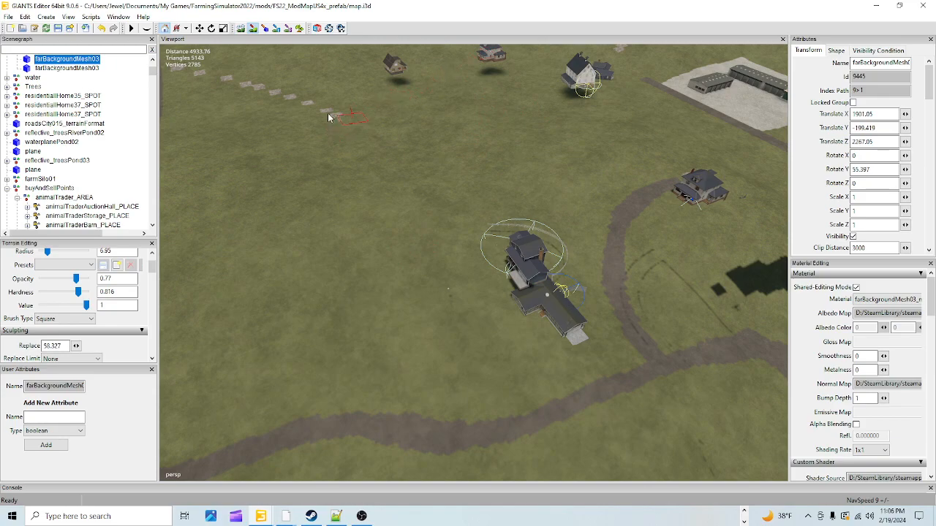
Step: Paint grass over the row of scattered gravel patches in the far field, using the GRASS texture layer
drag(340, 123, 259, 92)
scroll(124, 364, down, 3)
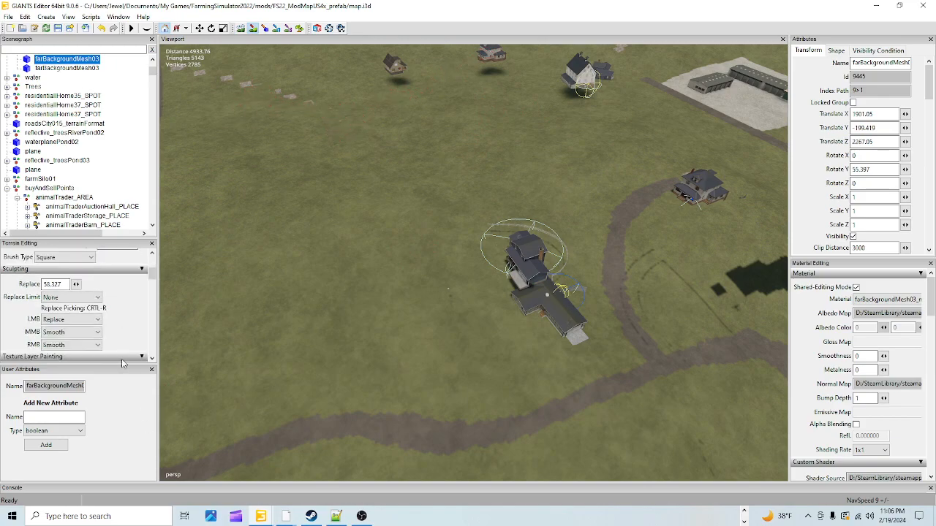
scroll(130, 347, down, 3)
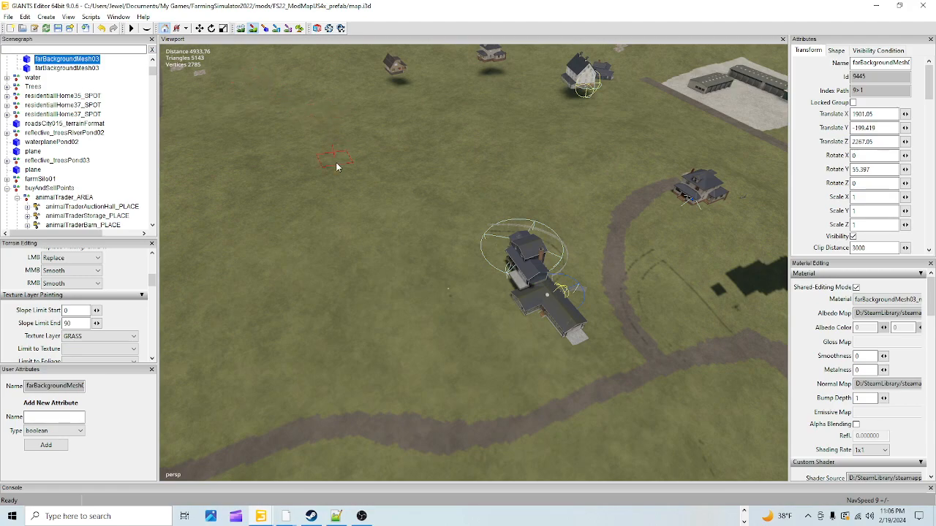
Step: Cover the leftover gravel patches beside the dirt road near the long white-roofed shed and by the red building with grass
middle_drag(417, 273, 373, 270)
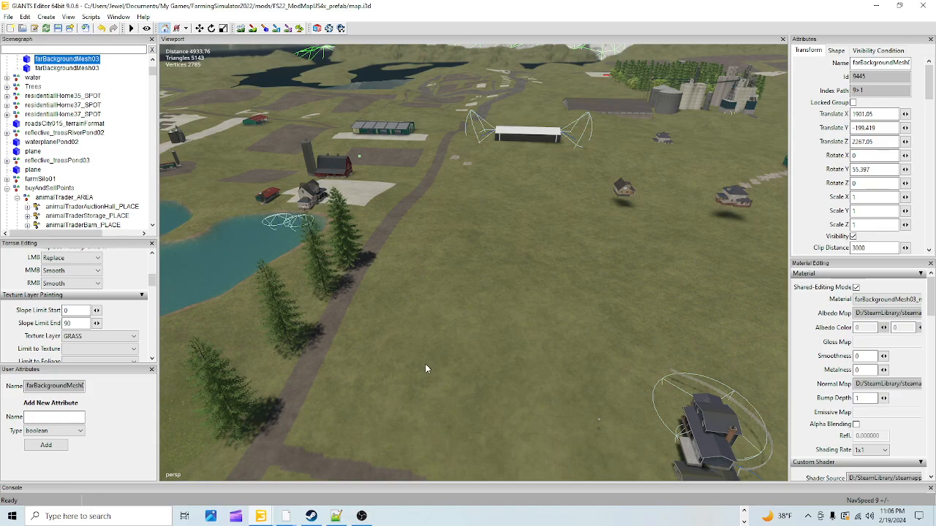
middle_drag(427, 369, 414, 286)
middle_drag(454, 197, 574, 250)
scroll(574, 251, up, 3)
alt+drag(445, 348, 405, 186)
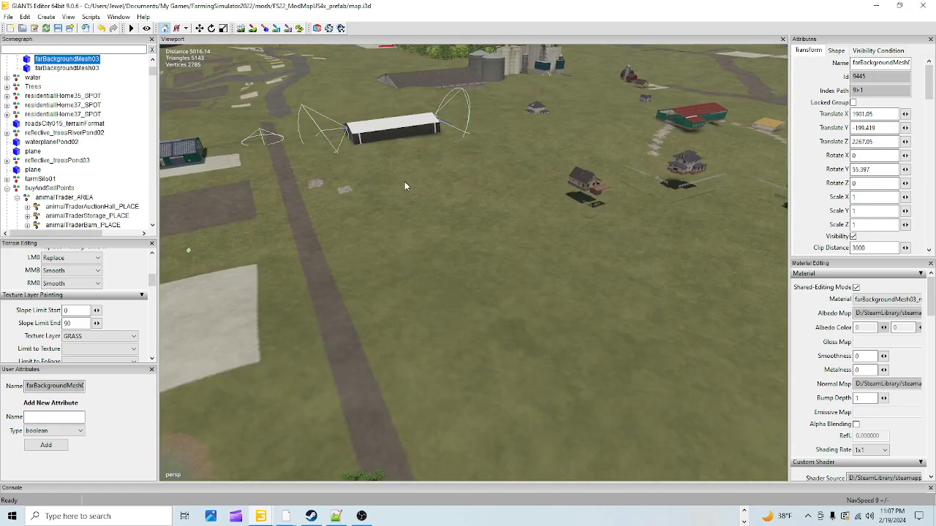
click(252, 28)
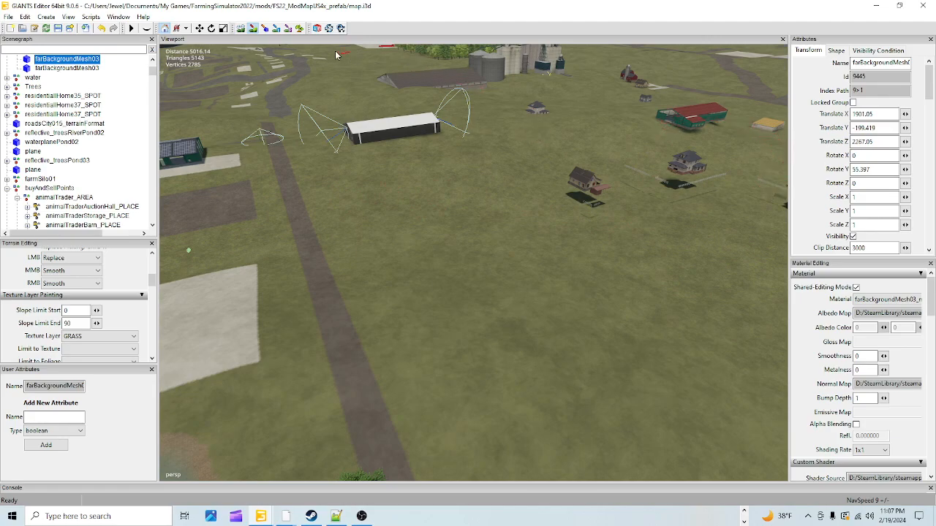
click(255, 32)
Step: Examine the grey house at the dirt road's end, including its porch and the ground around it
mouse_move(395, 241)
alt+mouse_down()
mouse_move(526, 252)
mouse_move(564, 243)
alt+mouse_up()
scroll(480, 336, up, 2)
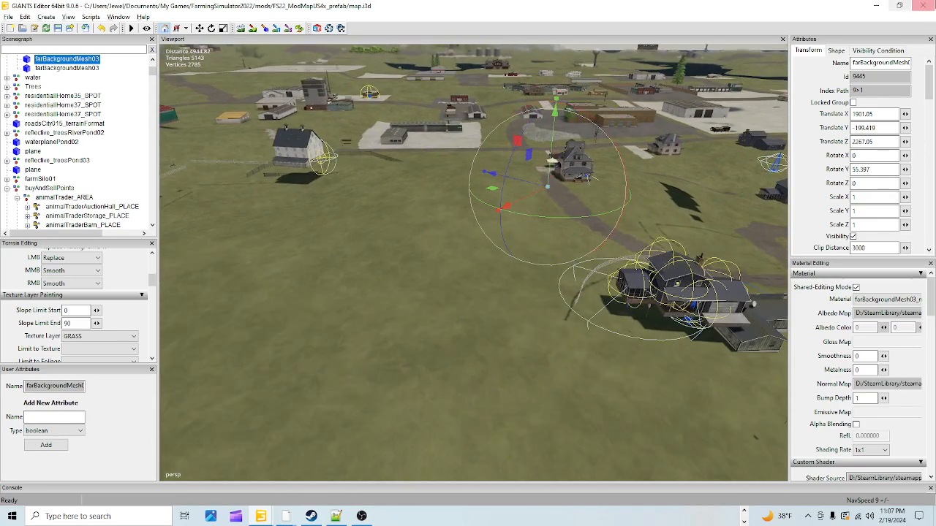
alt+right_drag(561, 301, 866, 14)
alt+drag(578, 298, 732, 207)
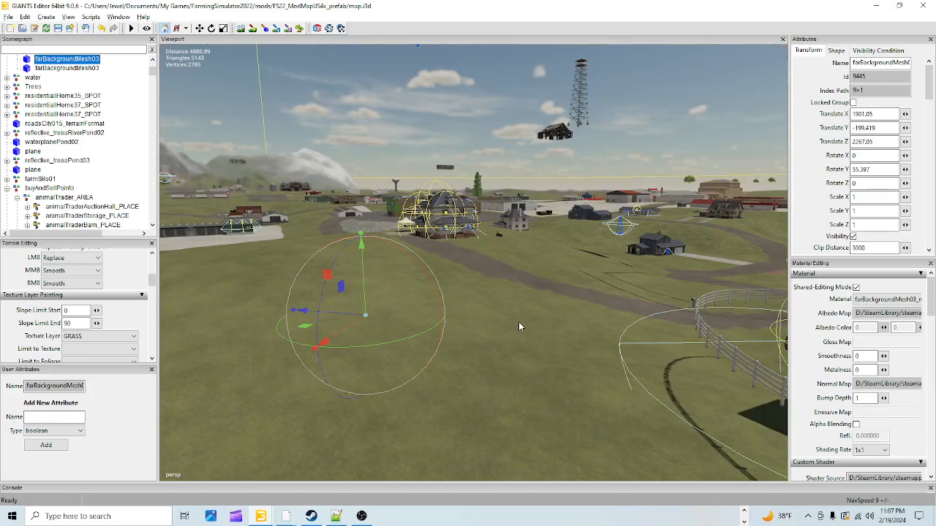
alt+right_drag(519, 321, 595, 202)
alt+drag(536, 340, 528, 272)
alt+right_drag(529, 271, 675, 198)
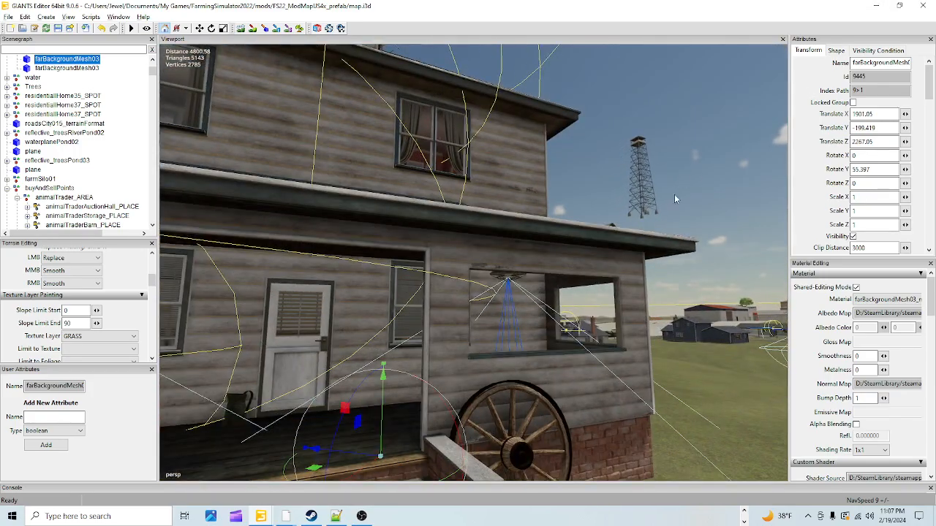
alt+drag(674, 199, 473, 306)
alt+right_drag(474, 304, 410, 376)
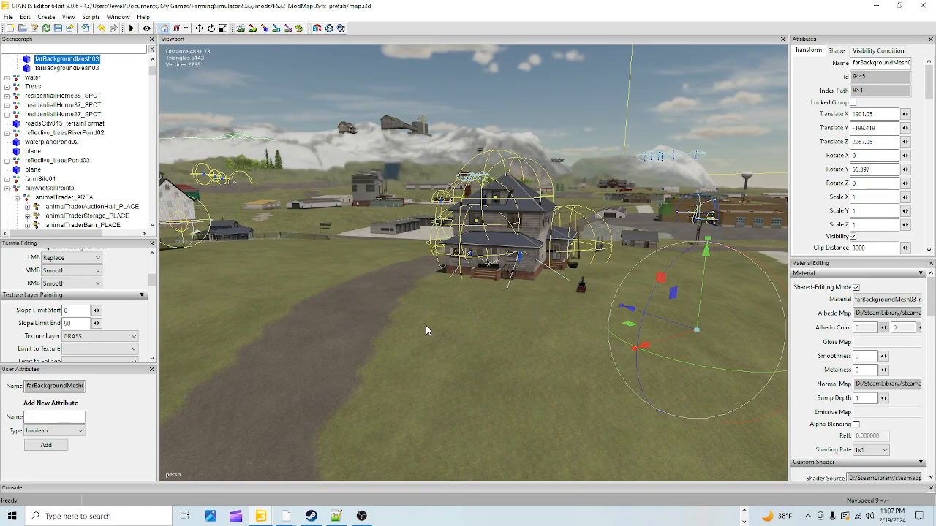
alt+right_drag(443, 406, 569, 282)
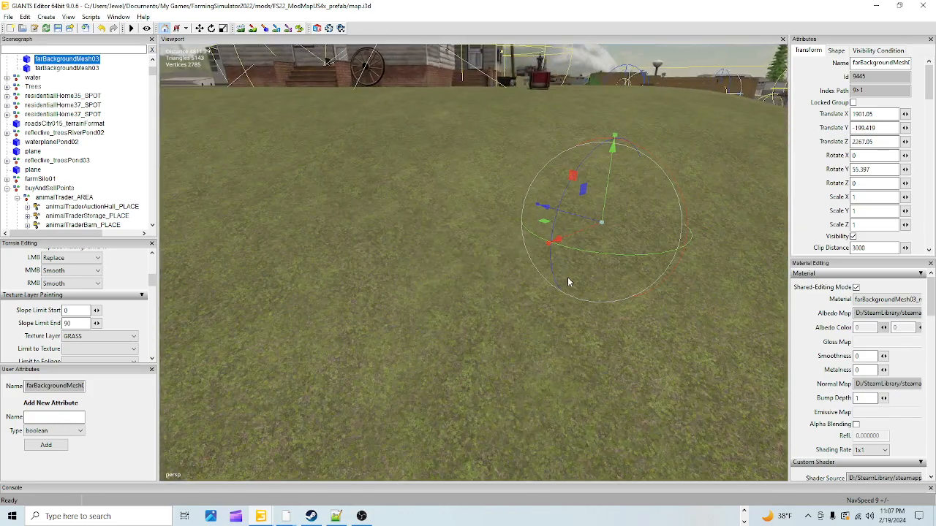
alt+drag(522, 263, 478, 284)
alt+right_drag(478, 284, 372, 407)
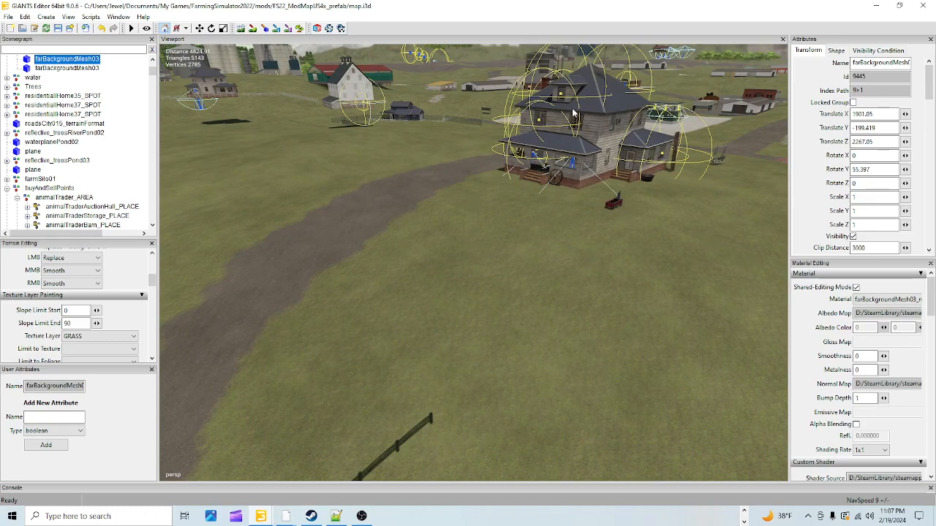
Step: Inspect the dark fence crossing the dirt road in front of the low outbuilding and how the road bends past it
alt+drag(557, 298, 300, 327)
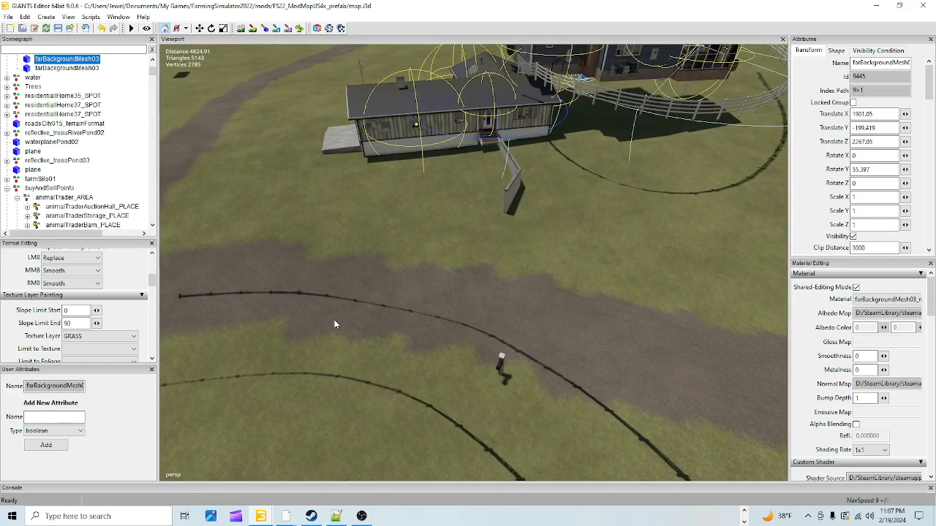
alt+drag(451, 302, 468, 290)
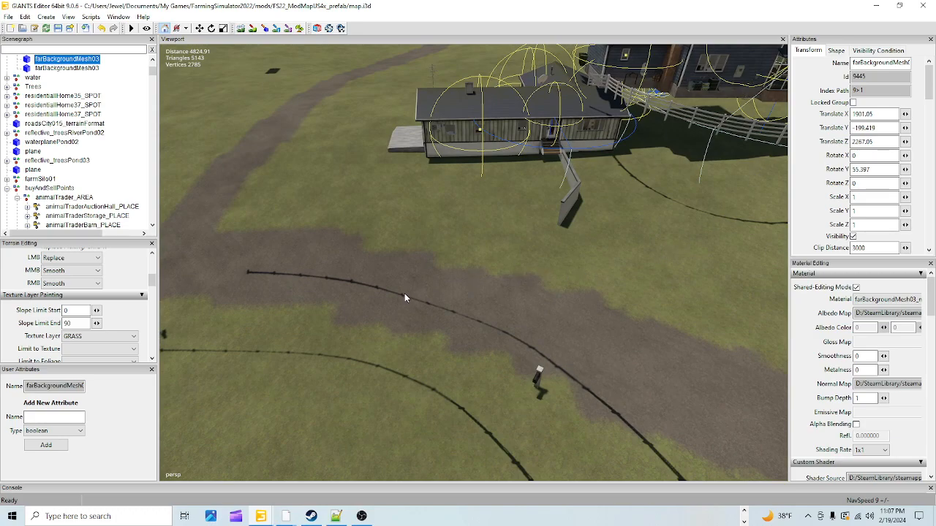
alt+drag(445, 298, 620, 253)
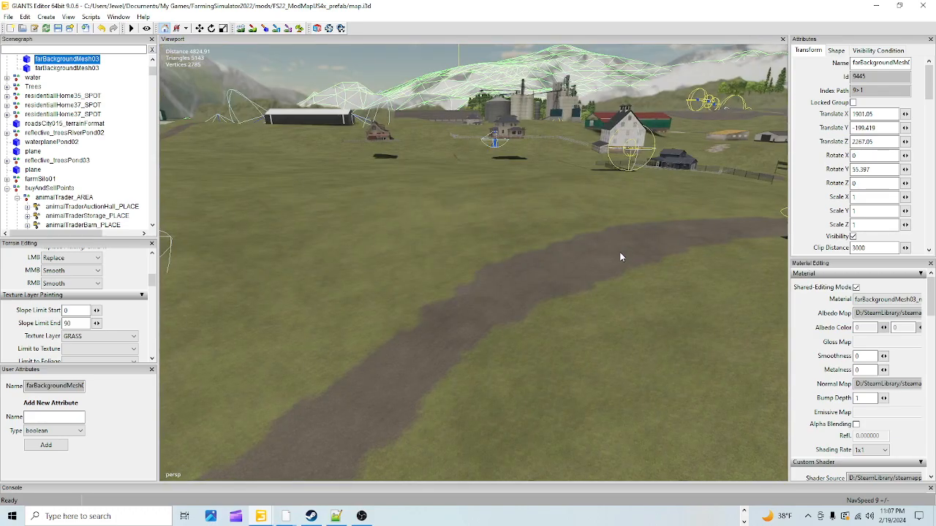
alt+right_drag(620, 253, 349, 389)
alt+drag(349, 390, 307, 453)
alt+right_drag(307, 453, 497, 308)
alt+drag(497, 308, 520, 304)
alt+right_drag(520, 304, 340, 394)
alt+drag(341, 394, 320, 378)
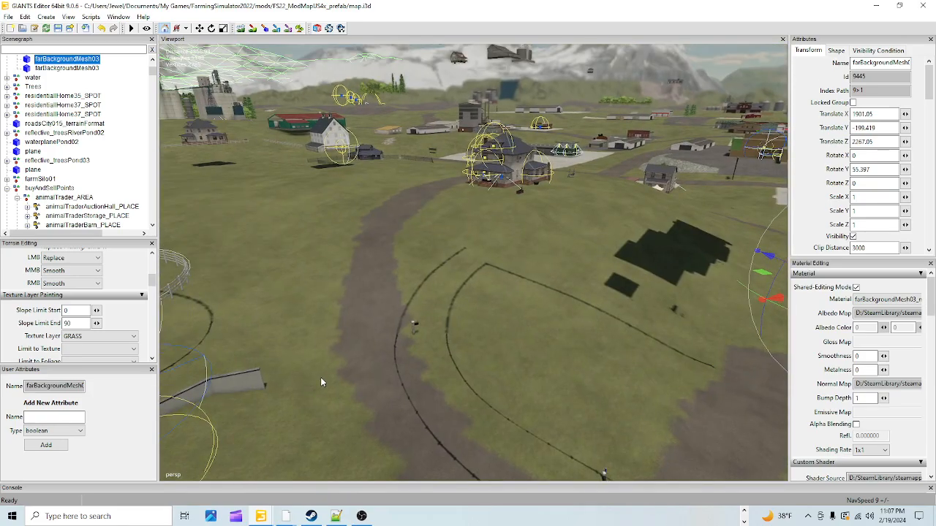
Step: Inspect the two curved dark fences and the mailbox on the grass slope below the grey house
alt+right_drag(320, 377, 551, 300)
alt+drag(466, 421, 473, 403)
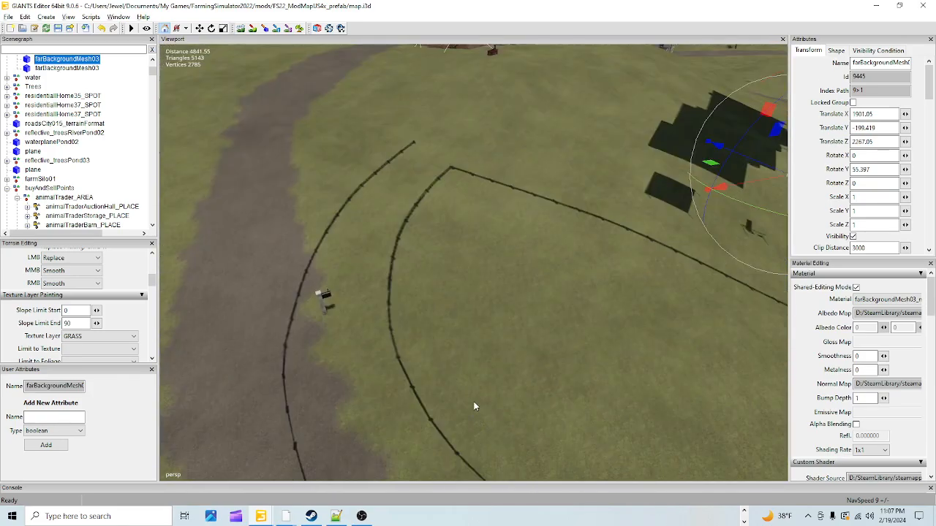
alt+right_drag(473, 402, 466, 289)
alt+drag(467, 289, 450, 246)
alt+right_drag(449, 246, 462, 362)
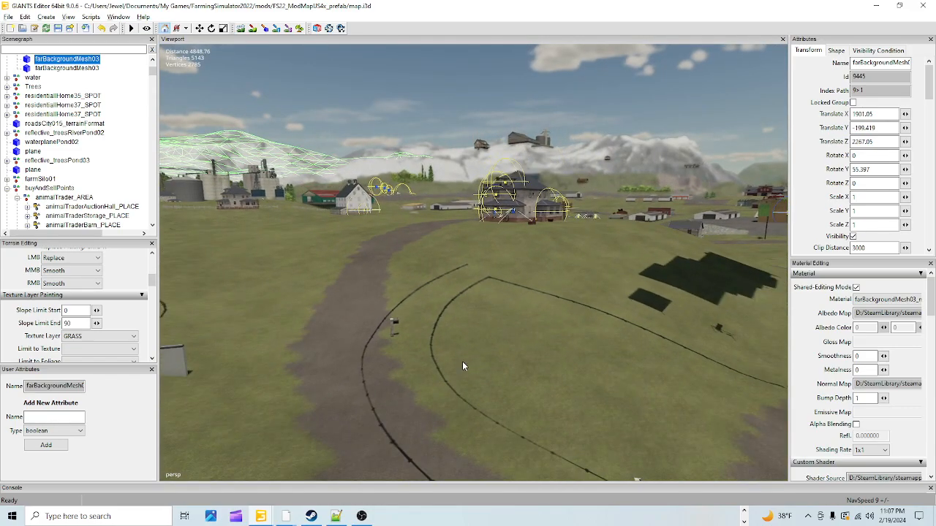
alt+drag(462, 362, 497, 389)
alt+right_drag(498, 388, 519, 311)
alt+drag(519, 315, 578, 234)
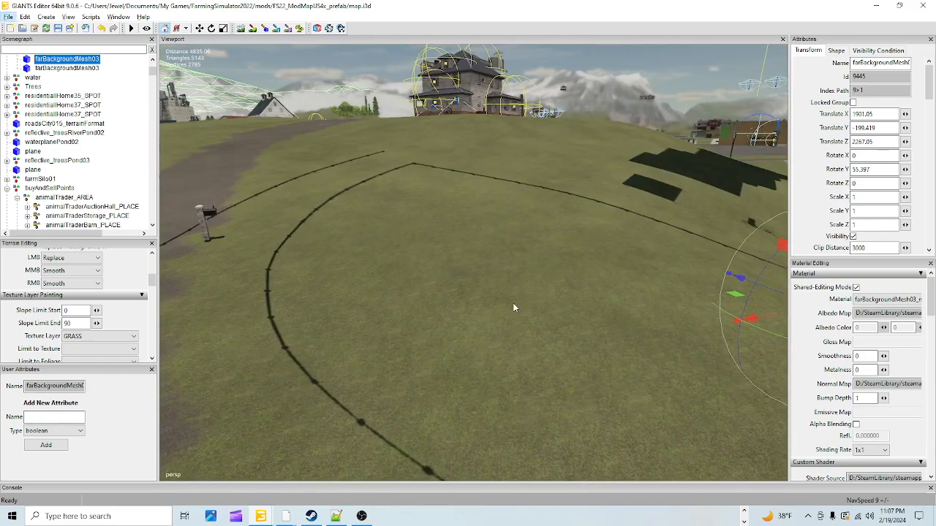
Step: Clear the selection of the farBackgroundMesh03 object
click(690, 78)
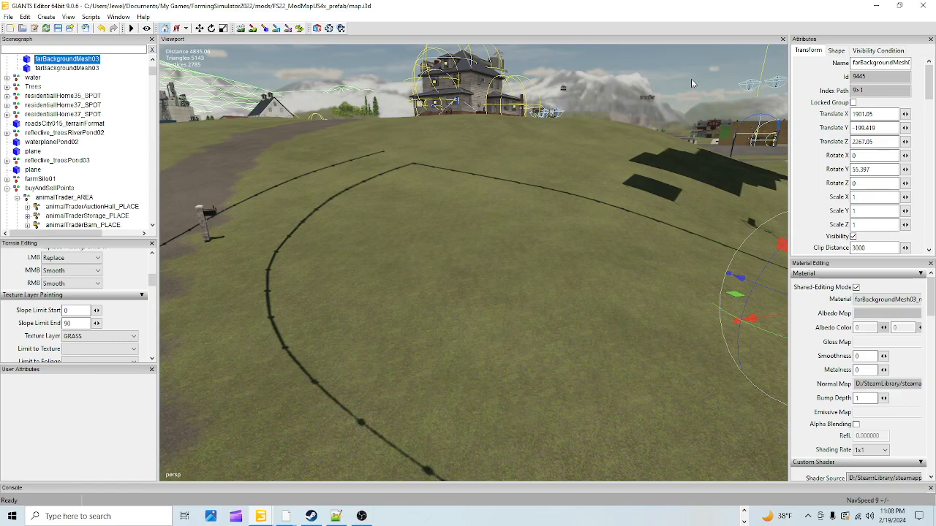
alt+drag(654, 130, 623, 186)
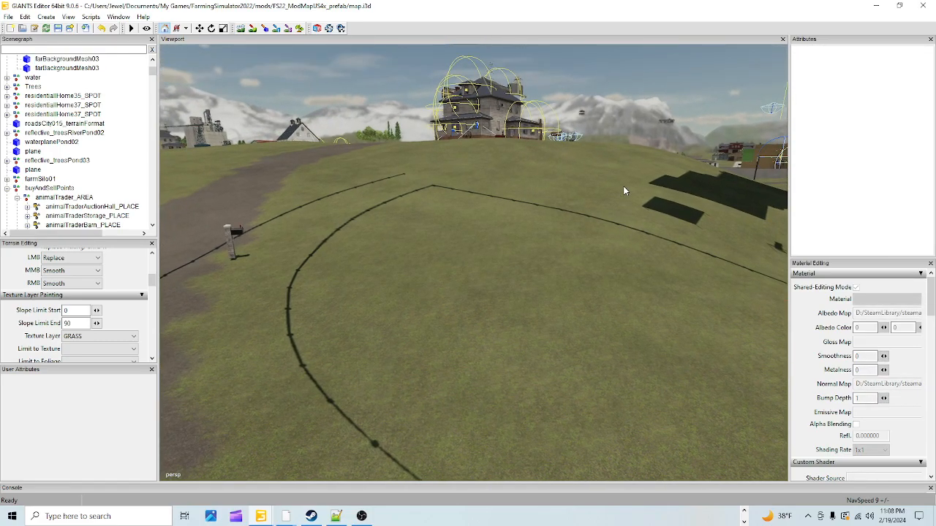
alt+right_drag(624, 187, 534, 296)
alt+drag(529, 300, 452, 399)
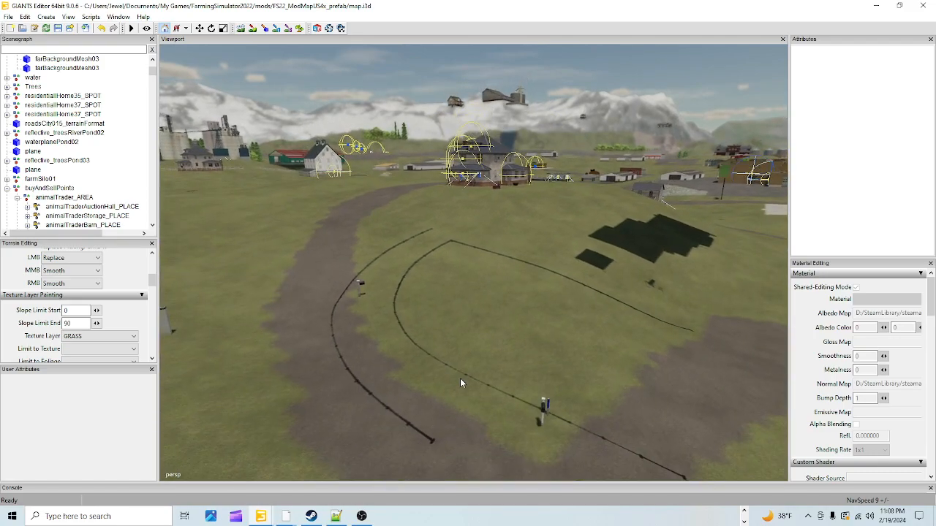